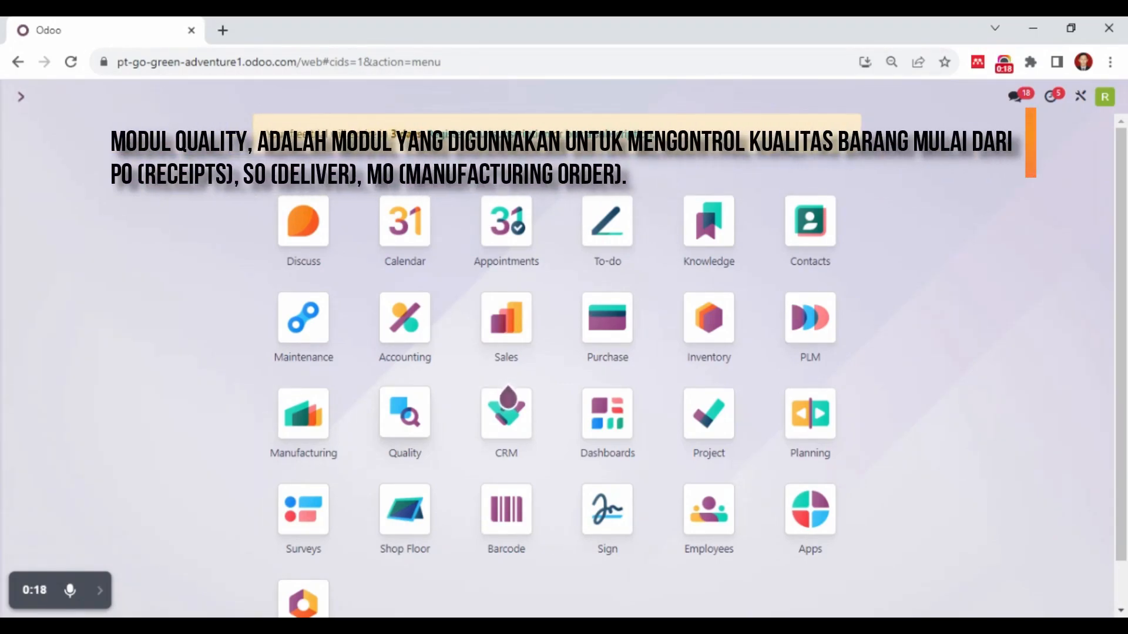
Go to the Quality module and display its list of quality teams
left_click(399, 414)
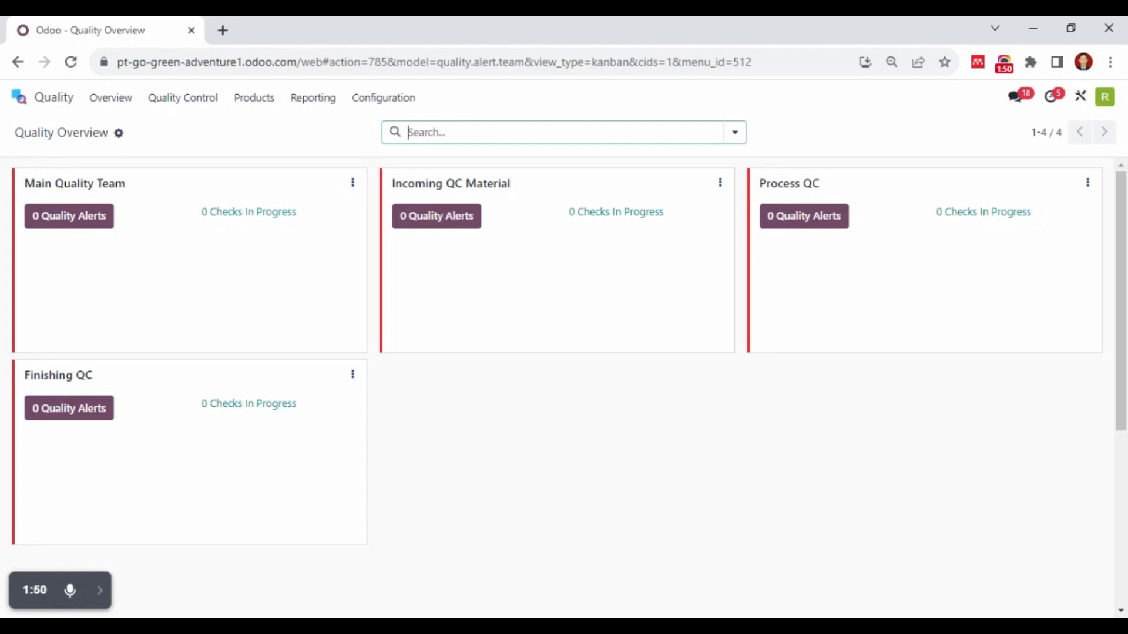
left_click(382, 100)
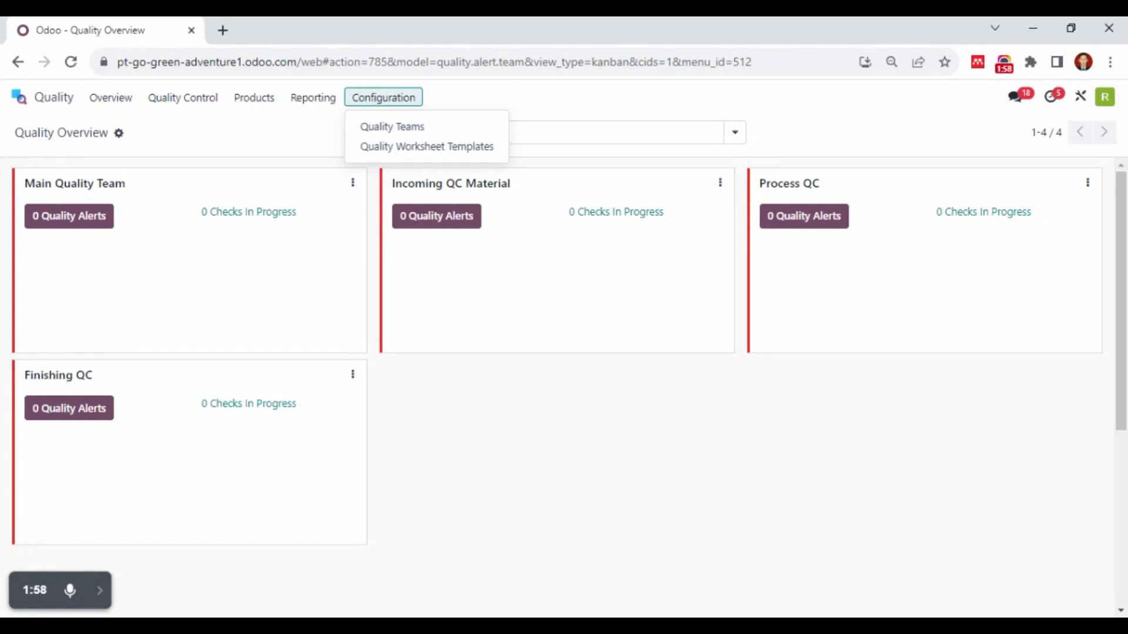
left_click(390, 134)
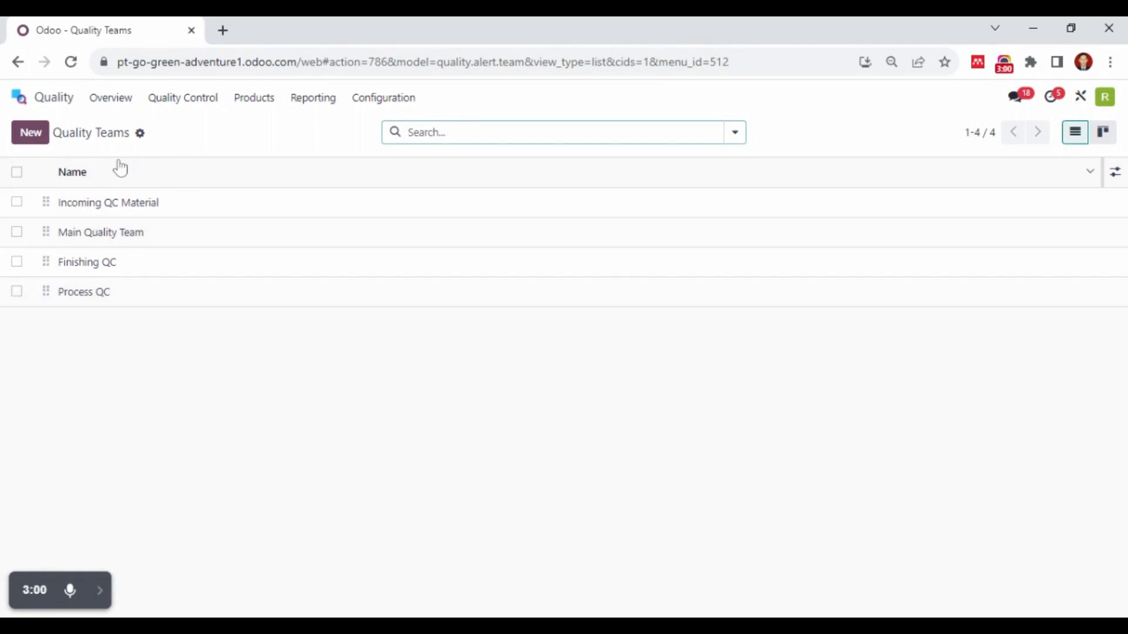
Inspect a blank quality team form, discard it, and view the Finishing QC team's record
left_click(46, 142)
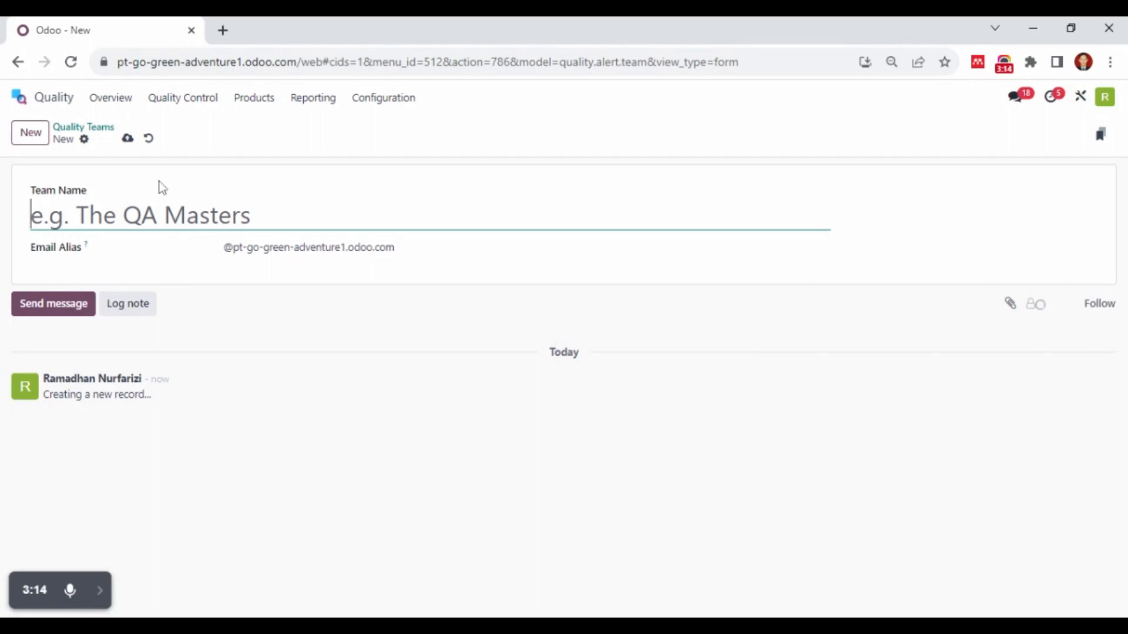
left_click(149, 140)
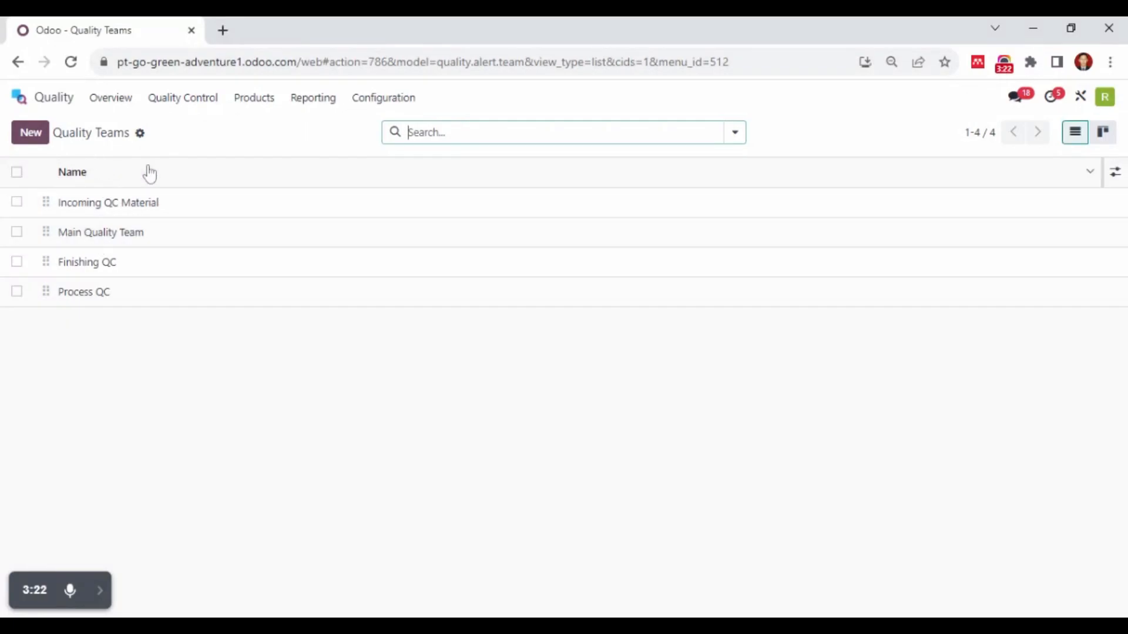
left_click(88, 263)
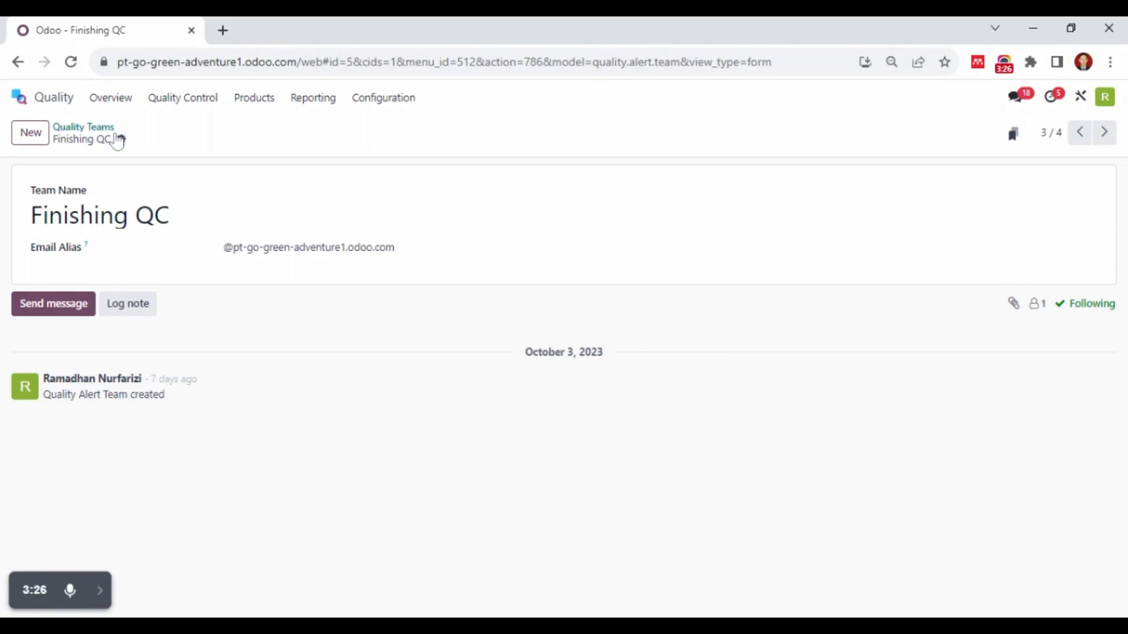
Display the Quality module's product catalogue
left_click(358, 103)
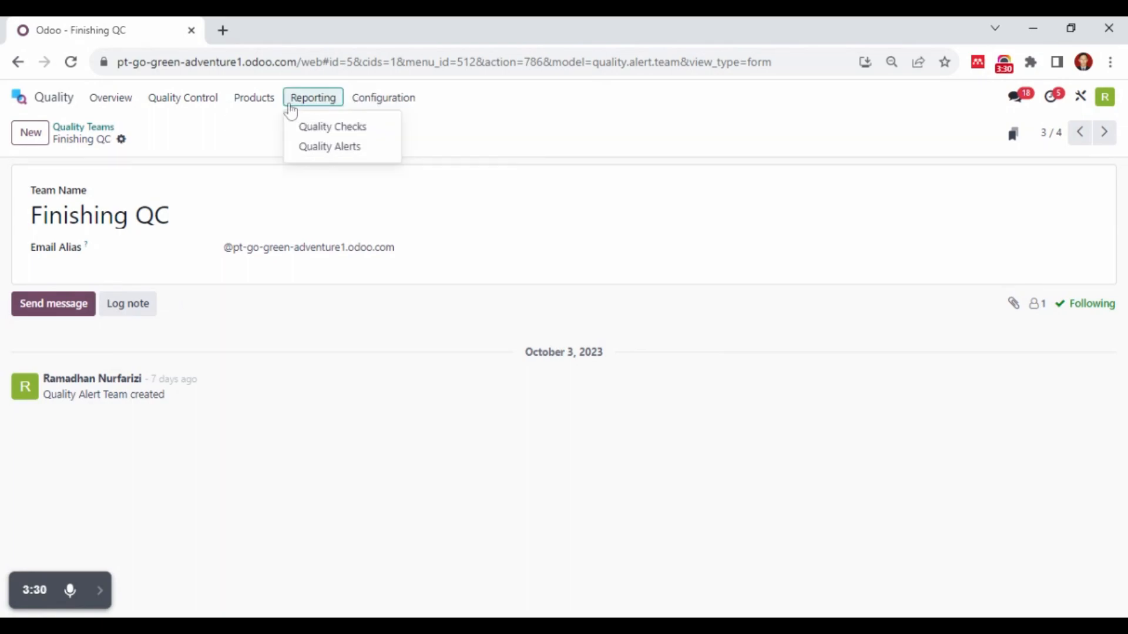
mouse_move(267, 105)
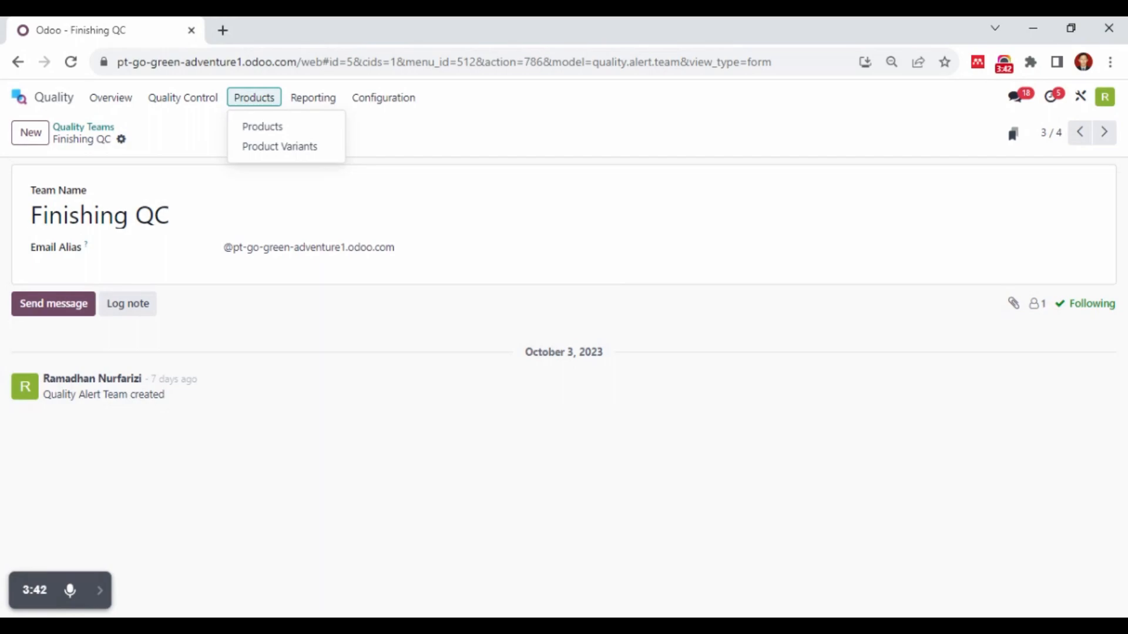
left_click(261, 130)
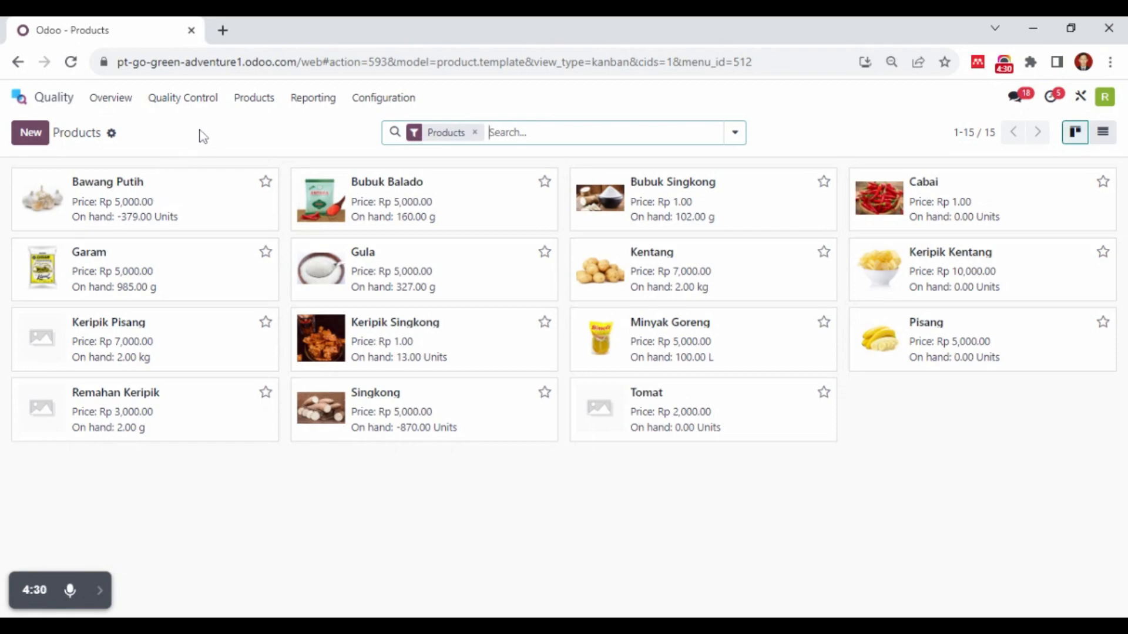
left_click(274, 102)
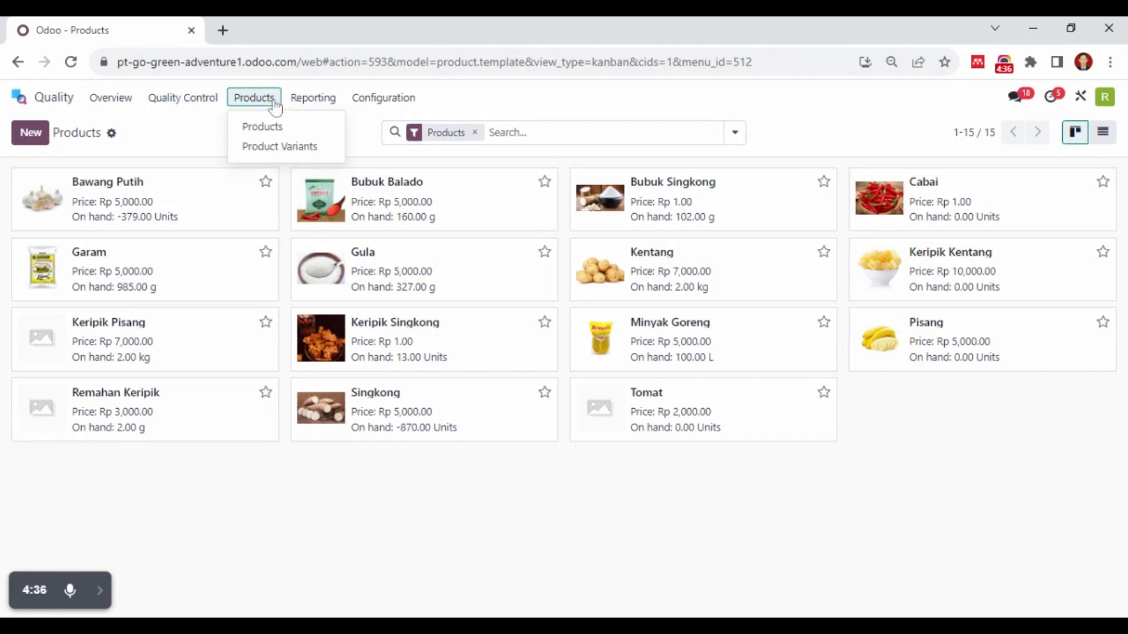
Open the Receipts QC record from the quality control points list
left_click(204, 106)
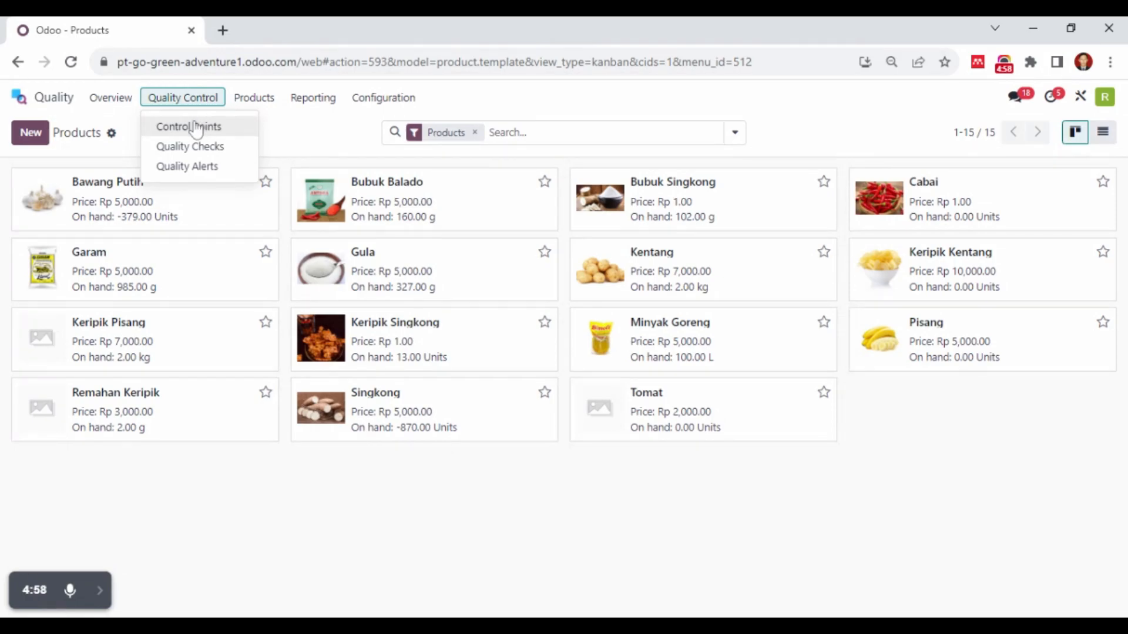
left_click_drag(200, 113, 204, 108)
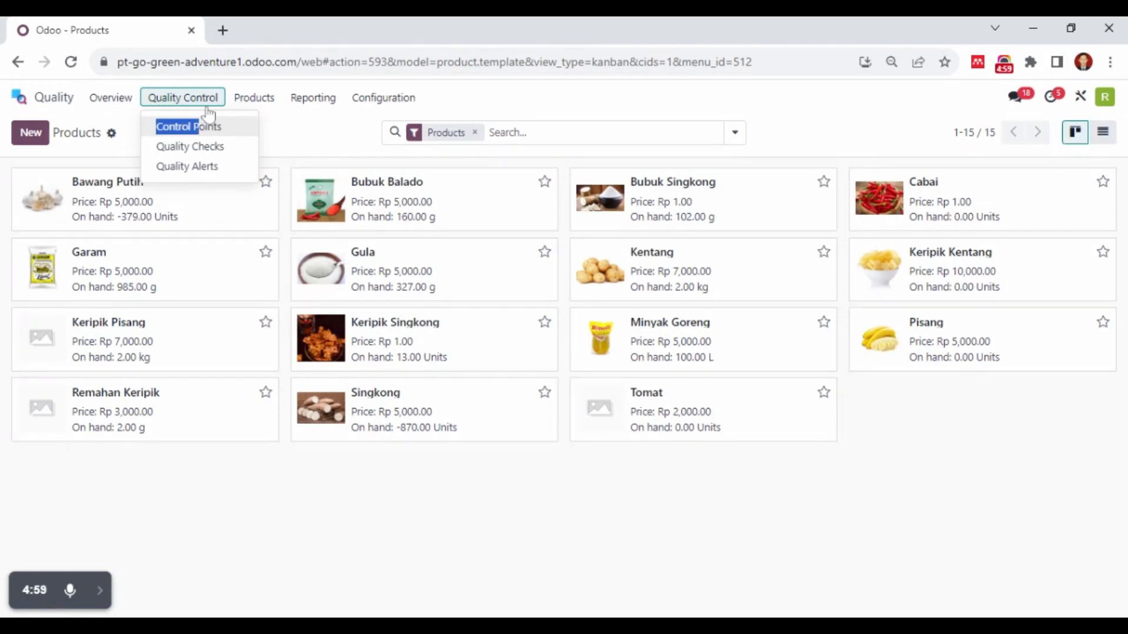
left_click(235, 131)
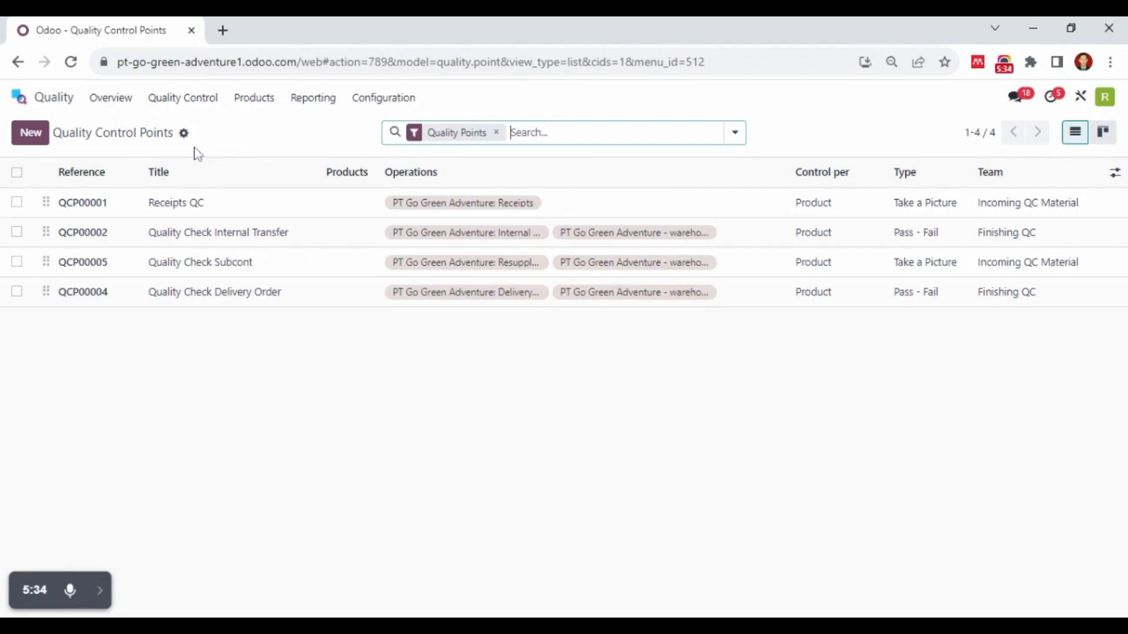
left_click(196, 205)
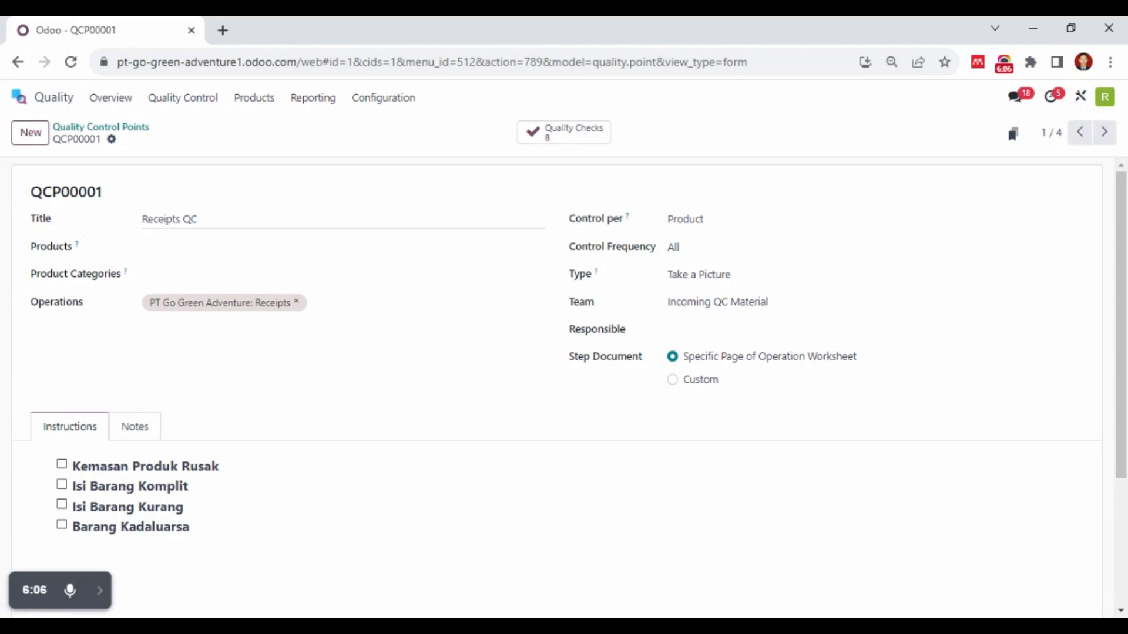
Review the selectable products and product categories for the Receipts QC control point without choosing any
left_click(144, 247)
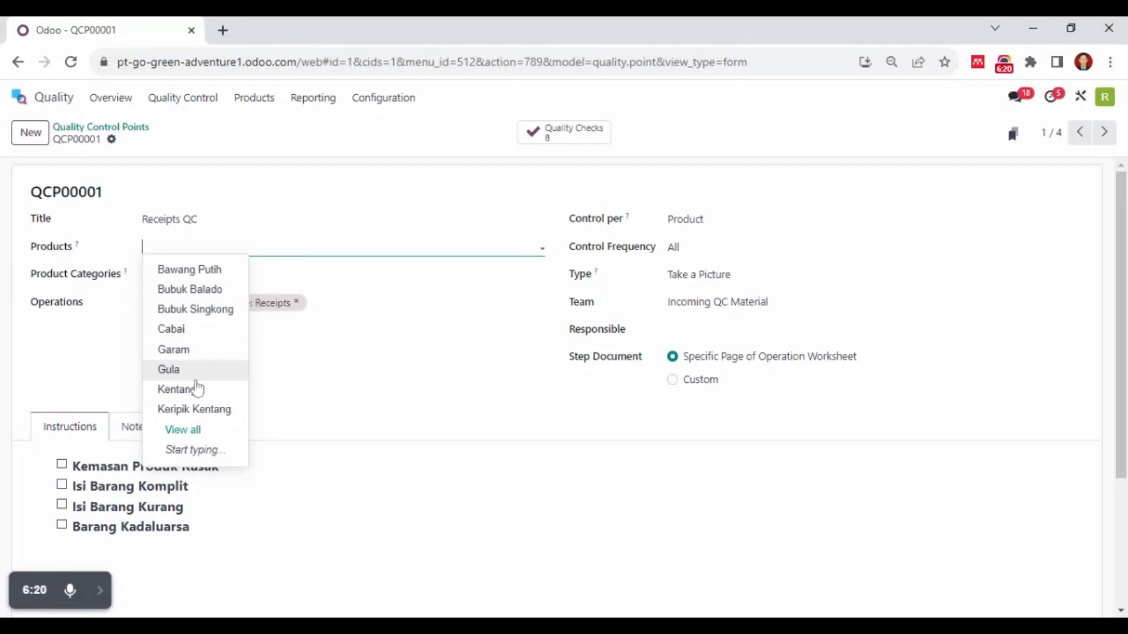
left_click(408, 323)
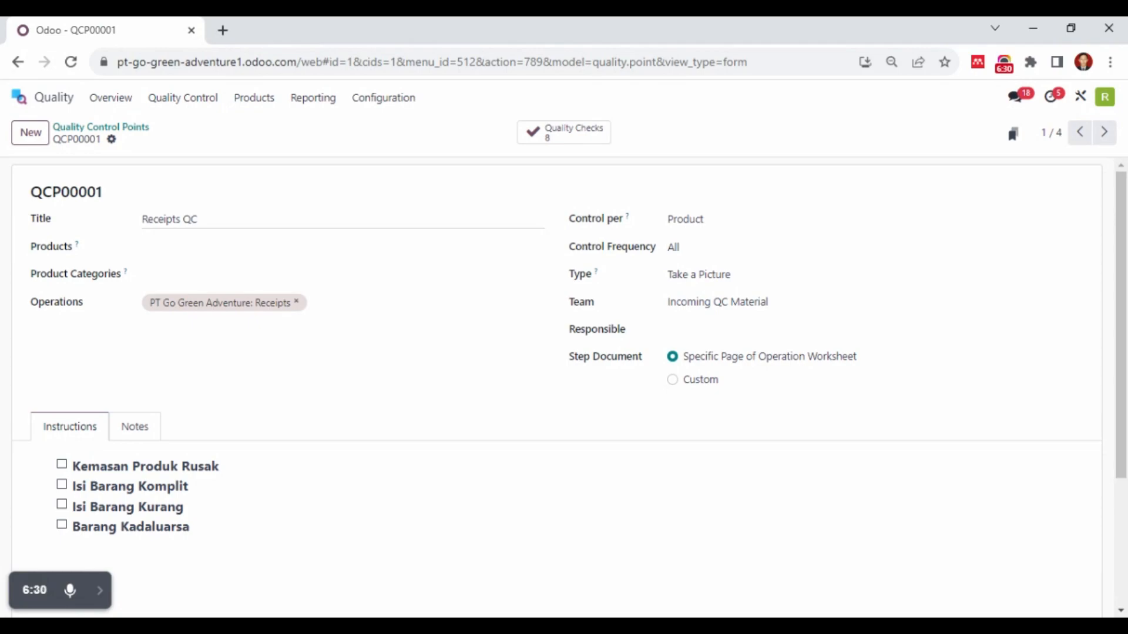
left_click(147, 272)
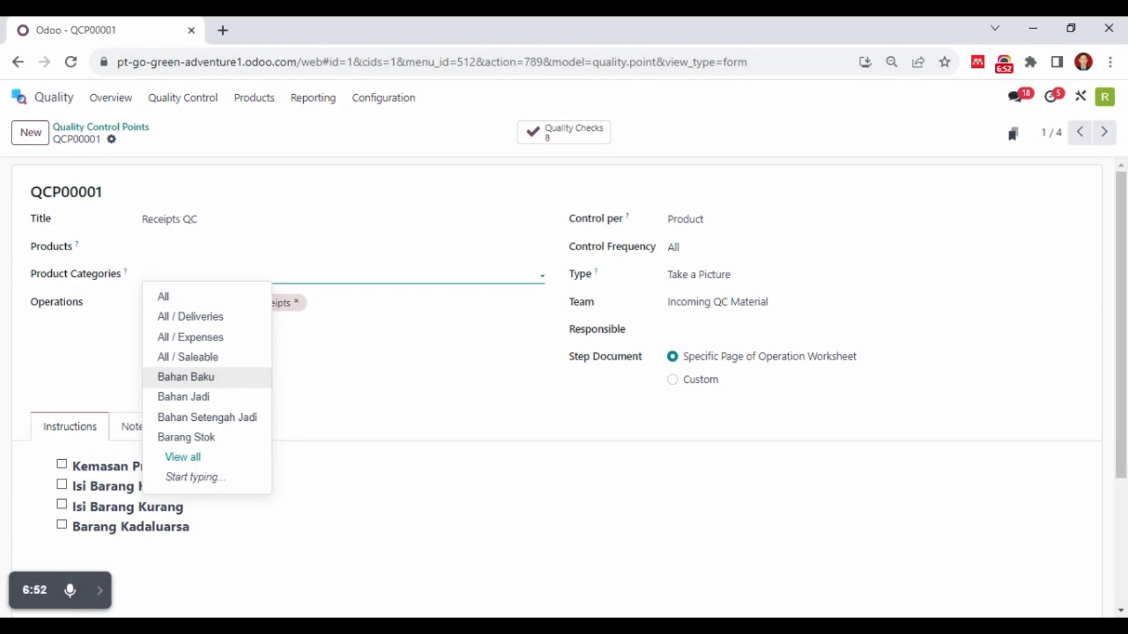
left_click(315, 351)
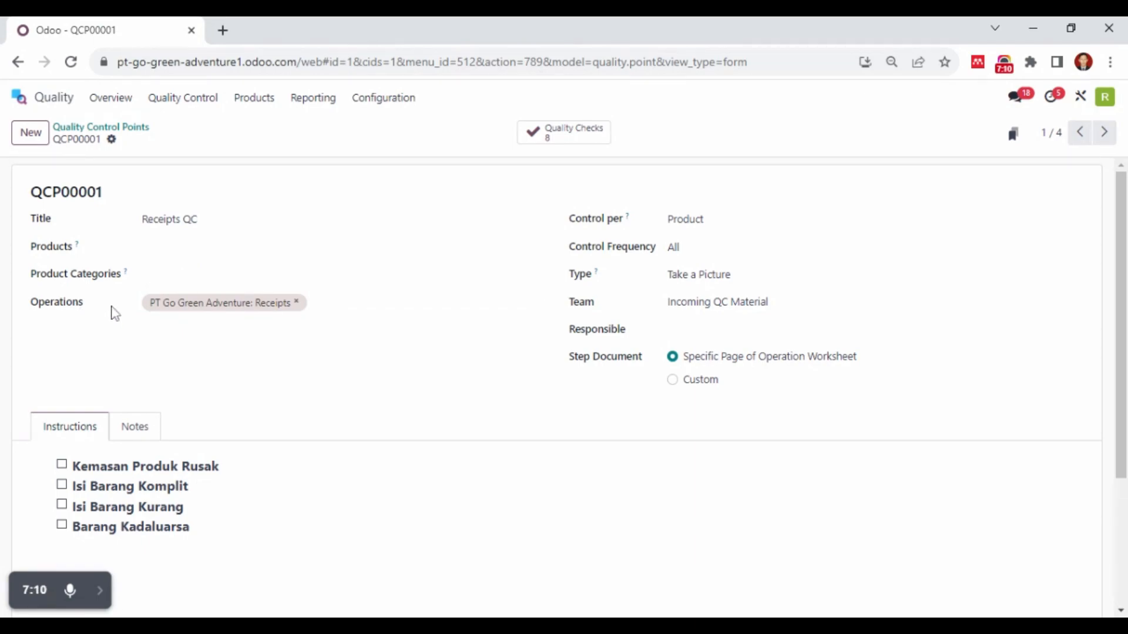
Add PT Go Green Adventure - warehouse # 2: Receipts to the operations of the Receipts QC control point
left_click(411, 304)
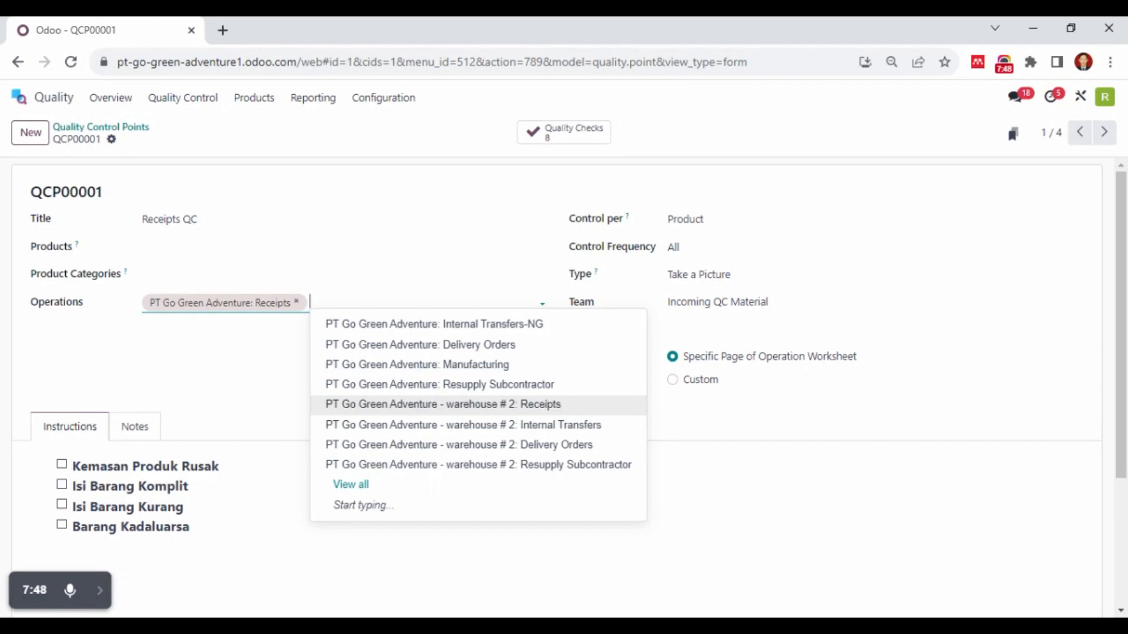
left_click(290, 390)
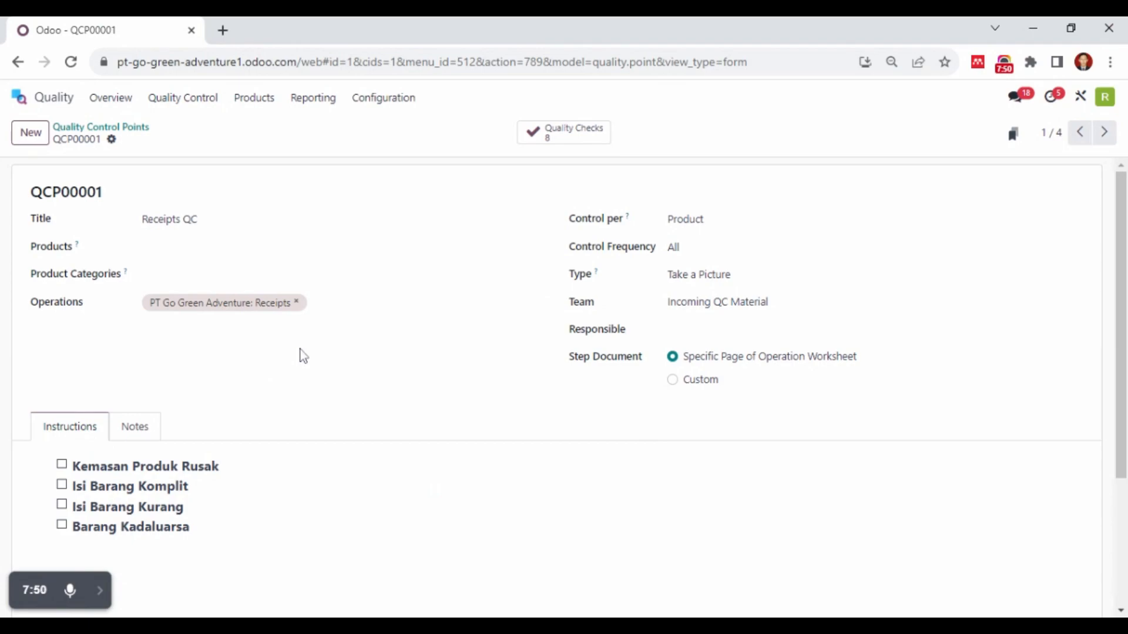
left_click(310, 302)
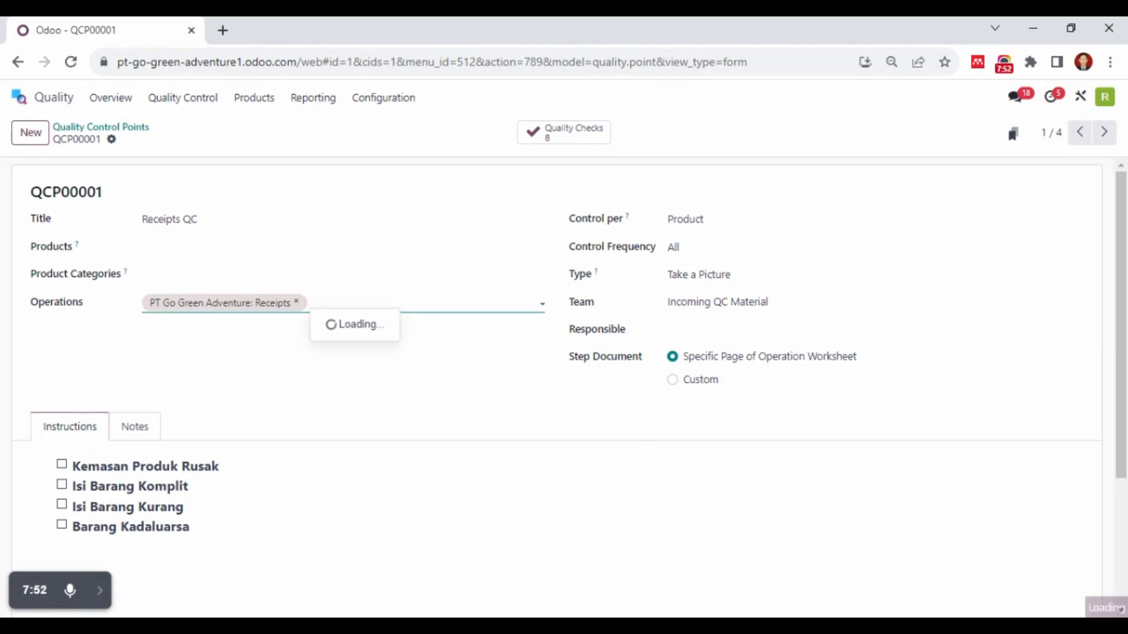
left_click(430, 414)
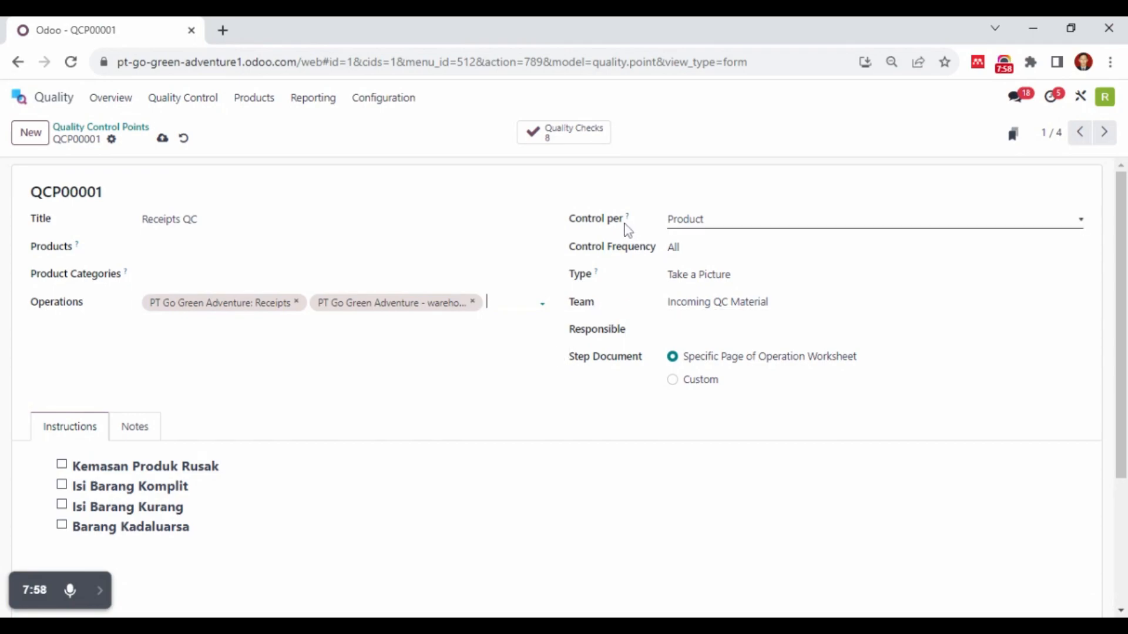
Review the control settings, select Take a Picture as the check type, and save the Receipts QC control point
left_click(720, 224)
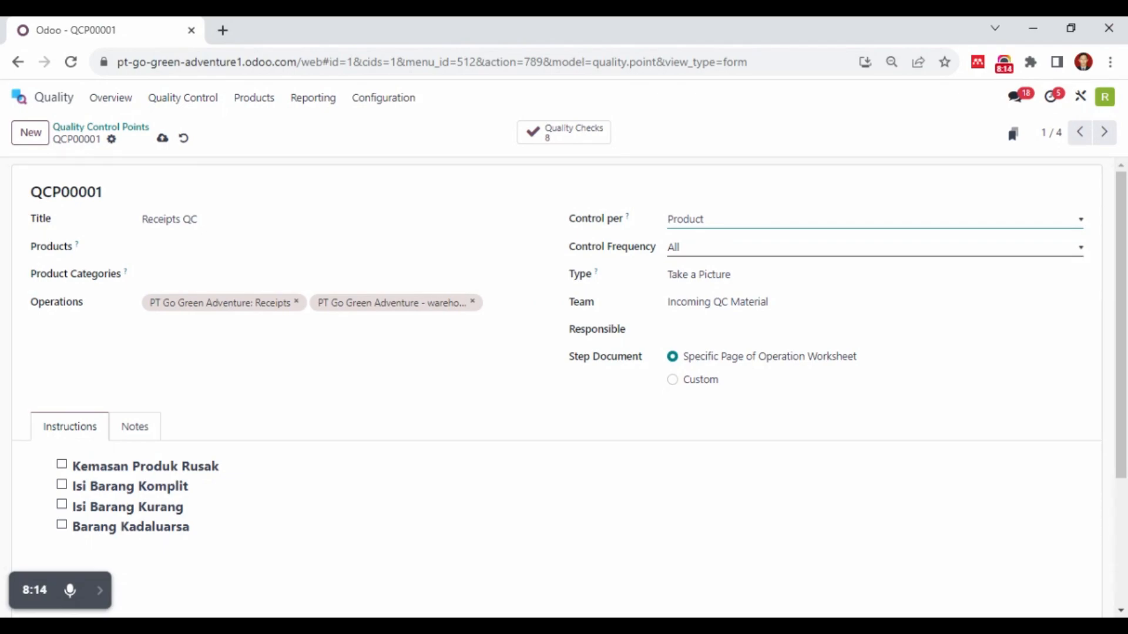
left_click(685, 257)
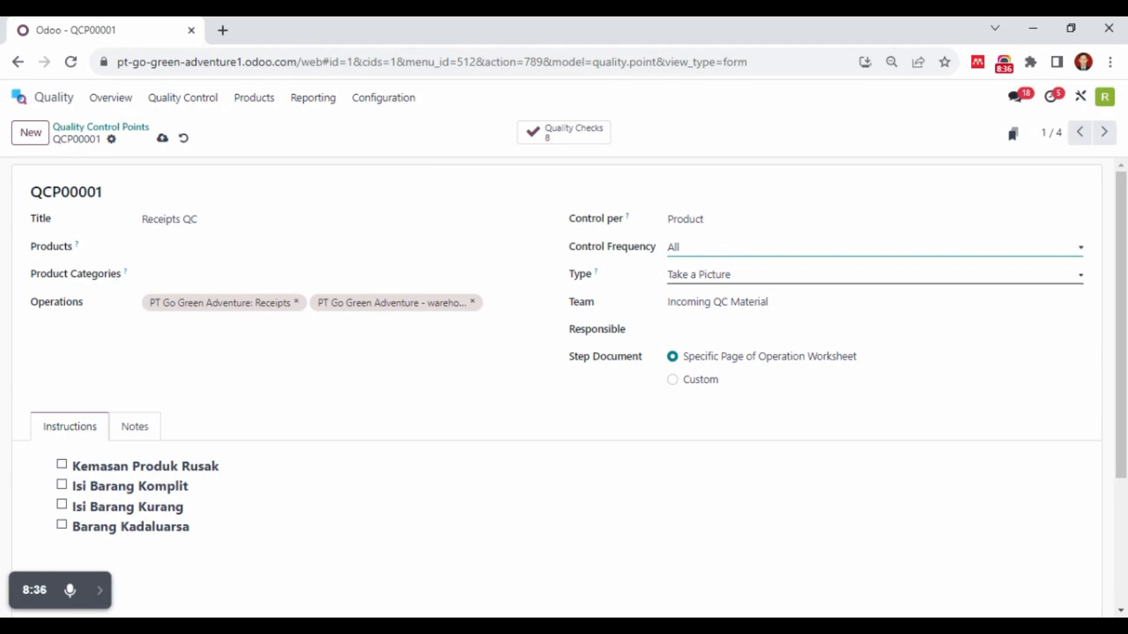
left_click(721, 275)
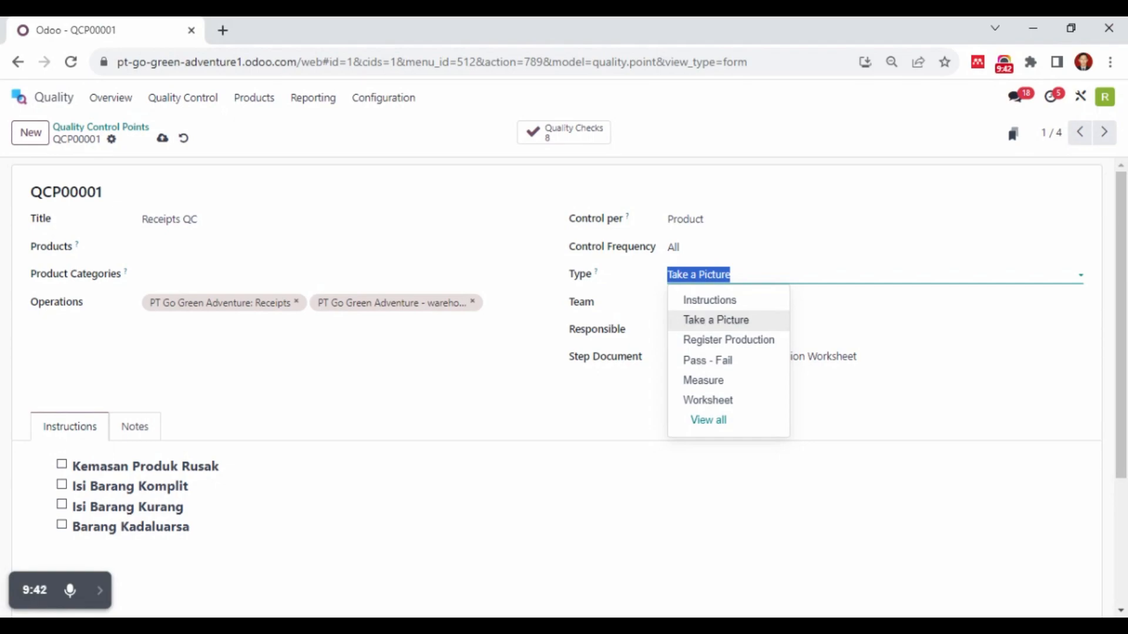
left_click(705, 323)
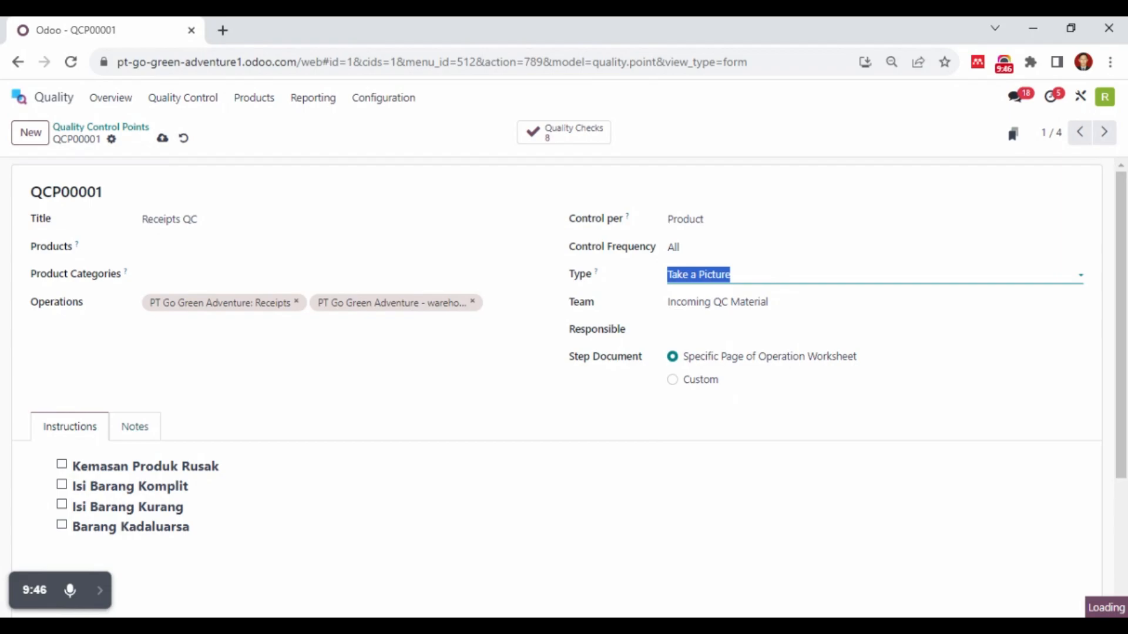
scroll(121, 466, "down", 1)
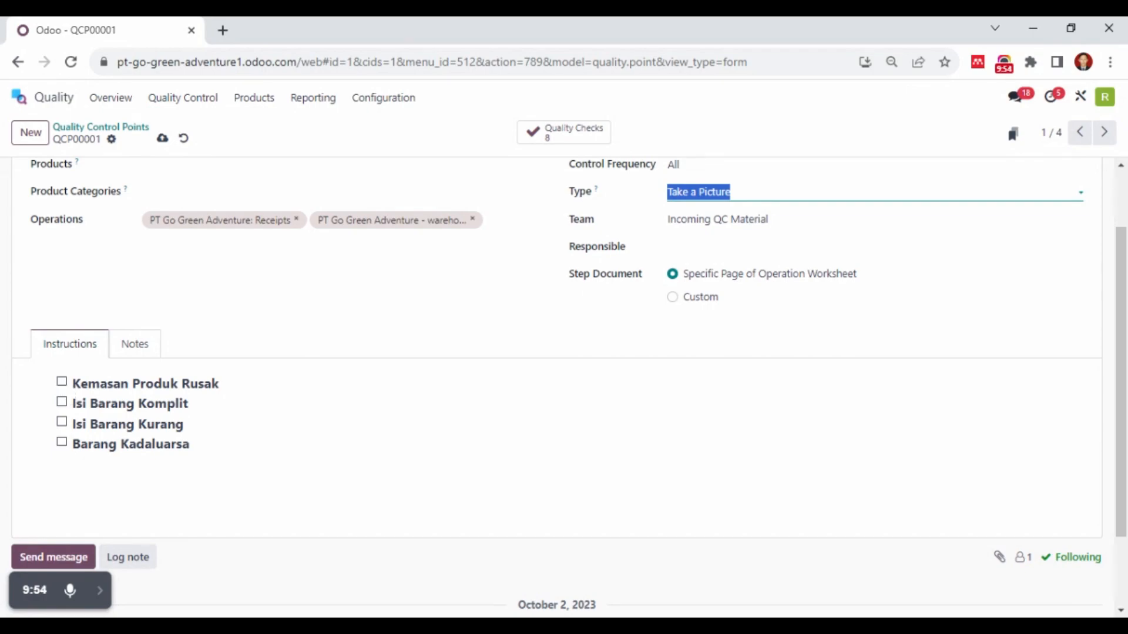
scroll(257, 428, "up", 2)
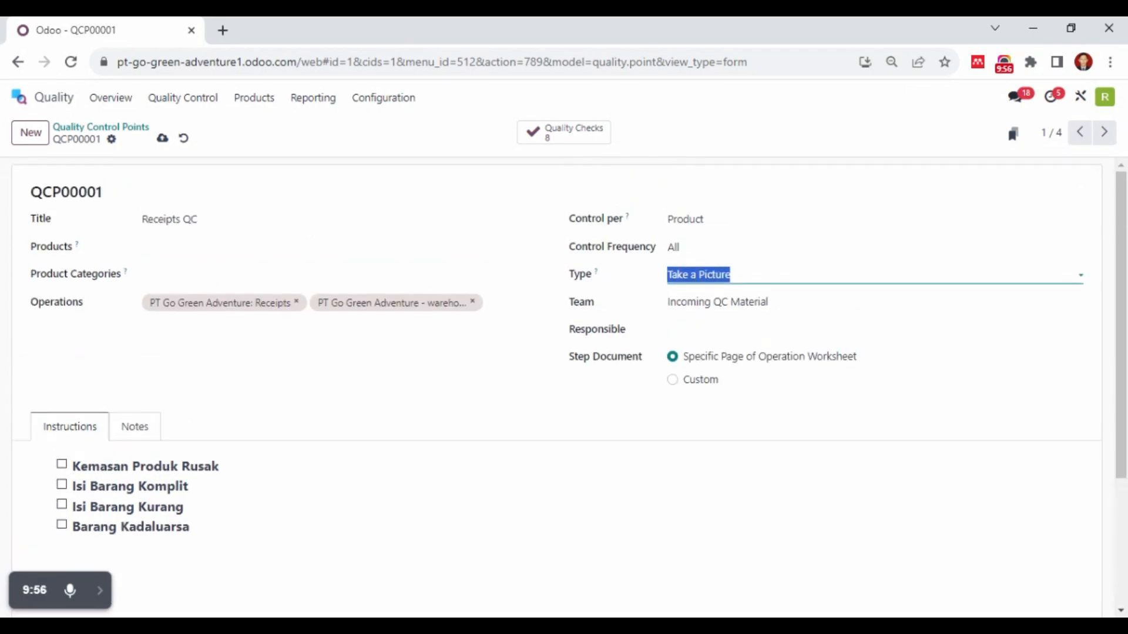
left_click(162, 139)
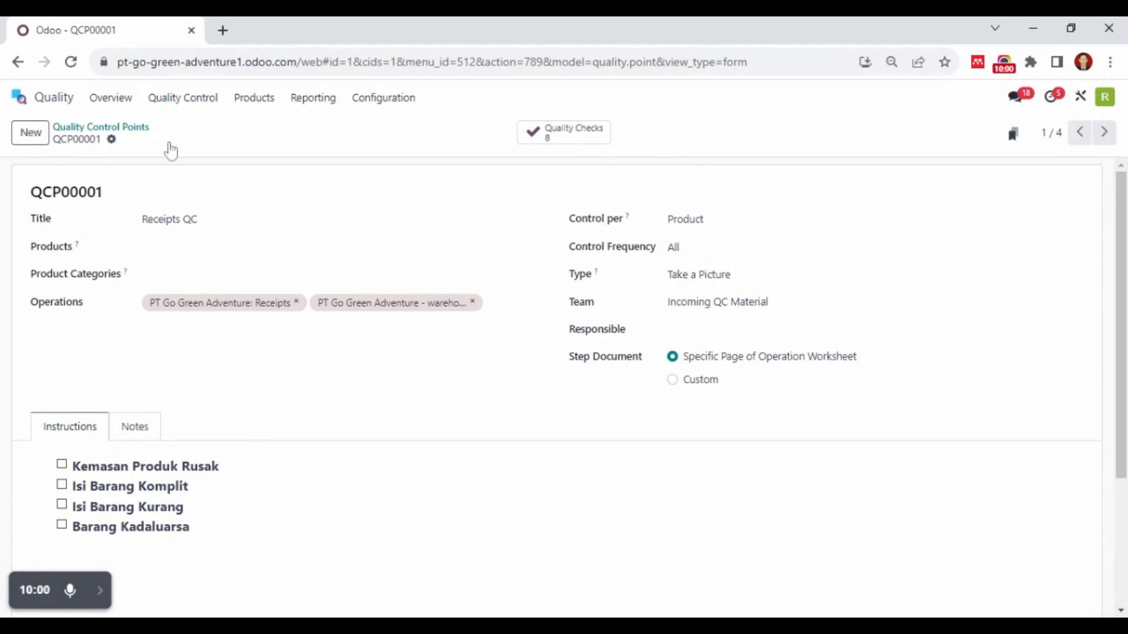
Assign the Incoming QC Material team to the Receipts QC control point and save the record
left_click(744, 316)
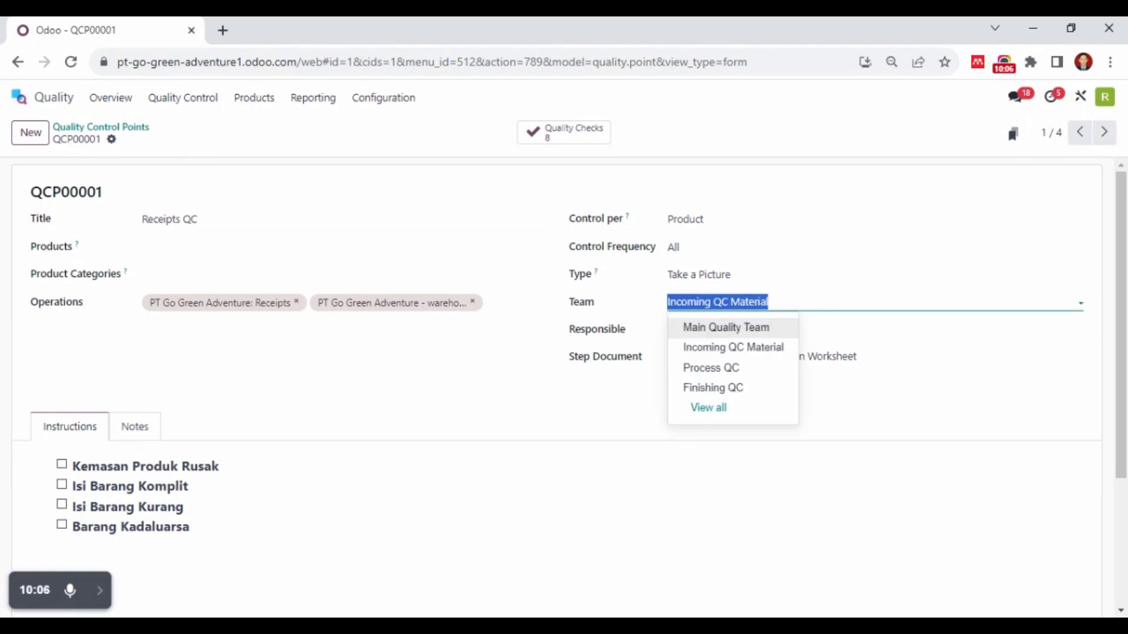
left_click(768, 353)
left_click(162, 144)
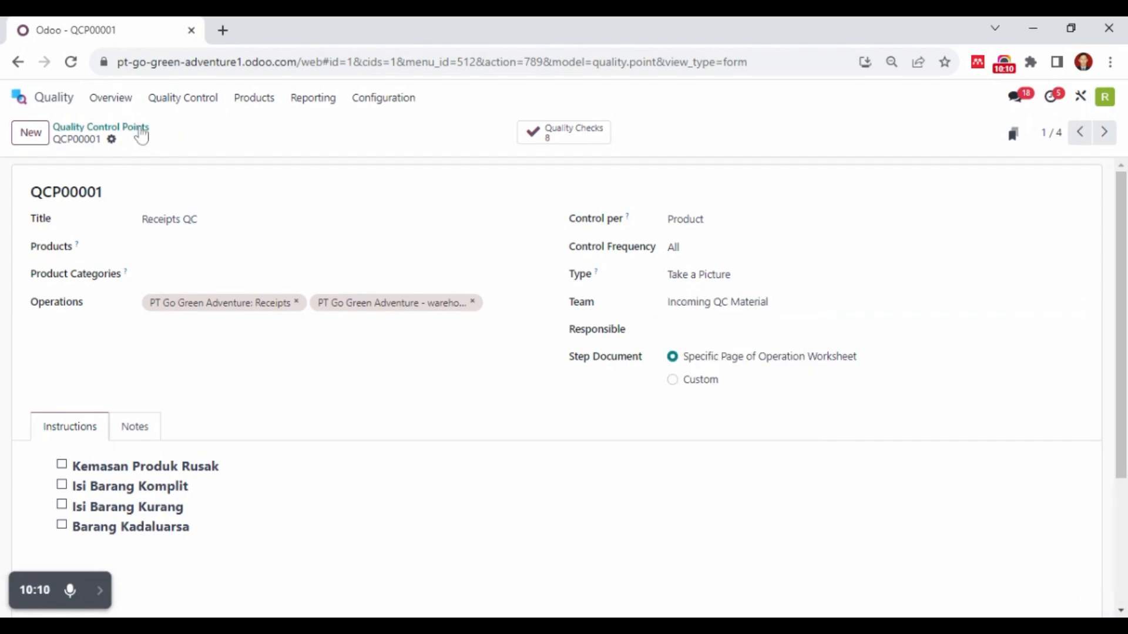
Inspect the Quality Check Subcont control point and return to the list of quality control points
left_click(139, 129)
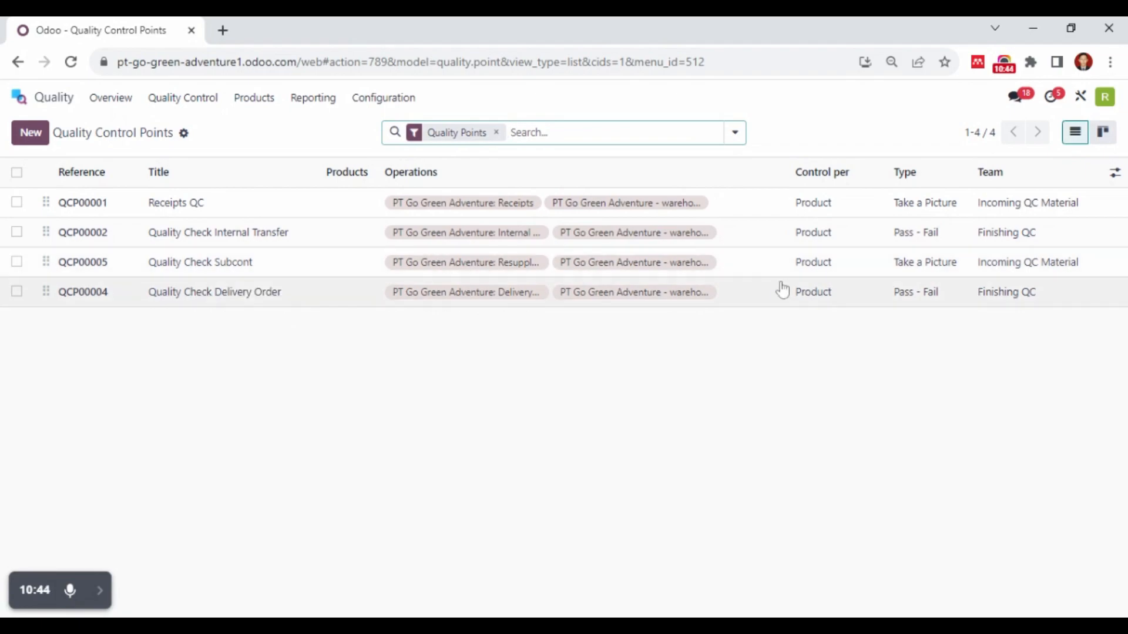
left_click(278, 262)
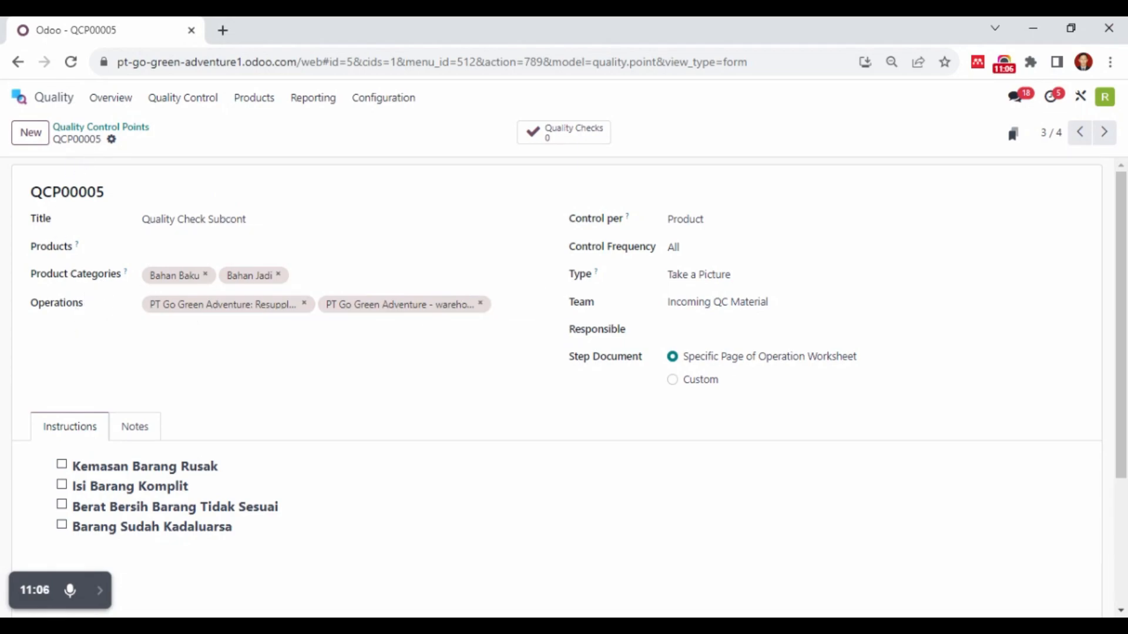
left_click(98, 129)
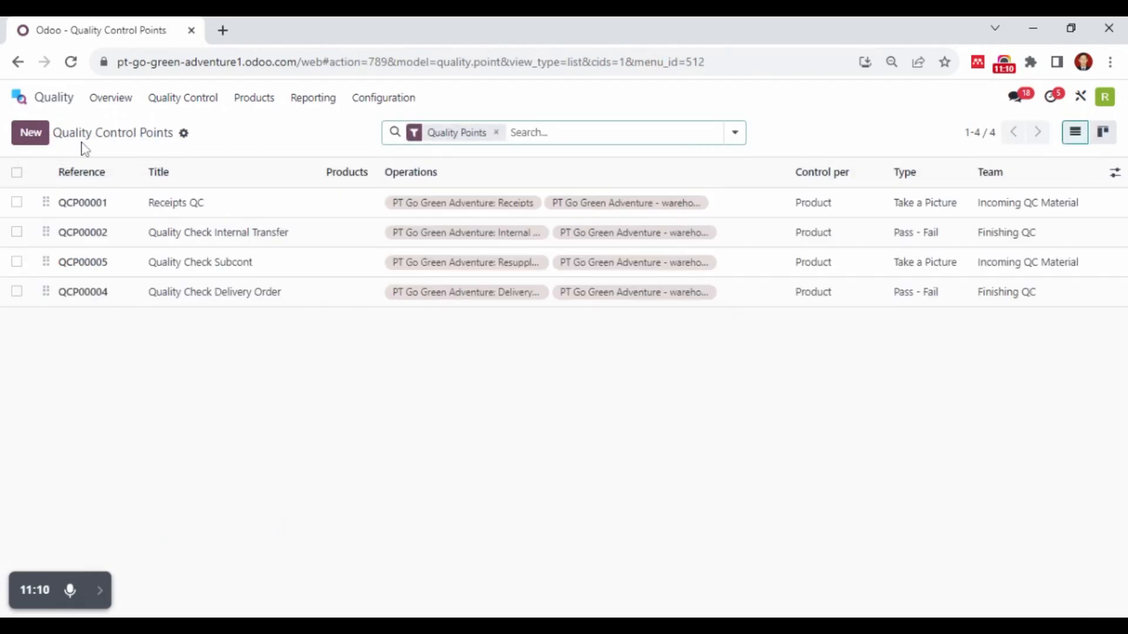
Review the list of quality checks and inspect the passed check QC00070 for Pisang
left_click(177, 100)
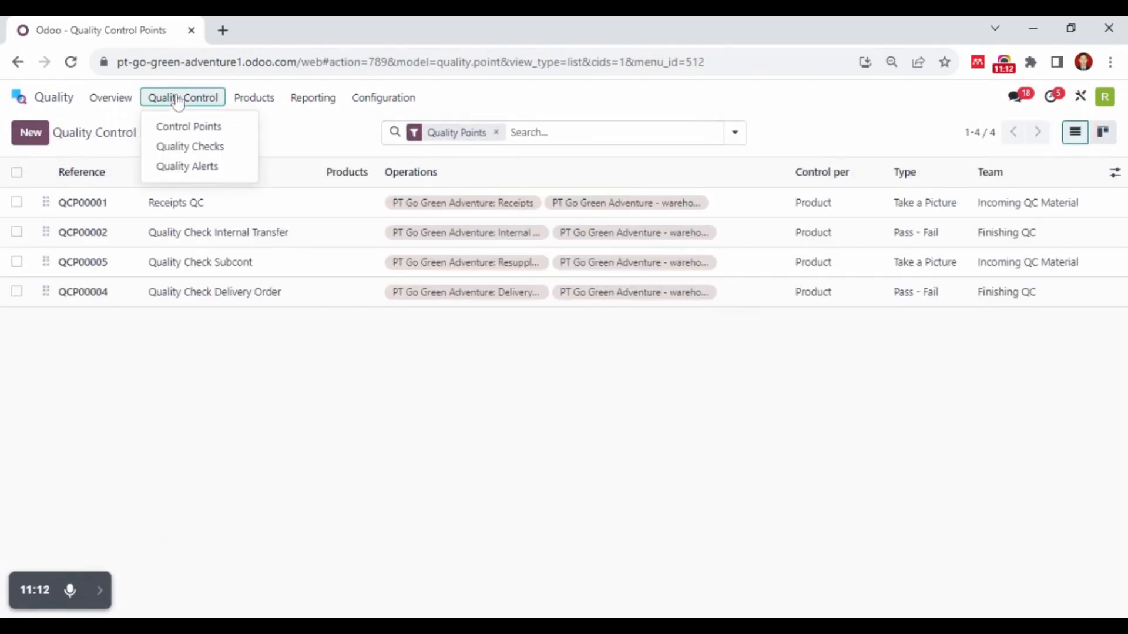
left_click(196, 150)
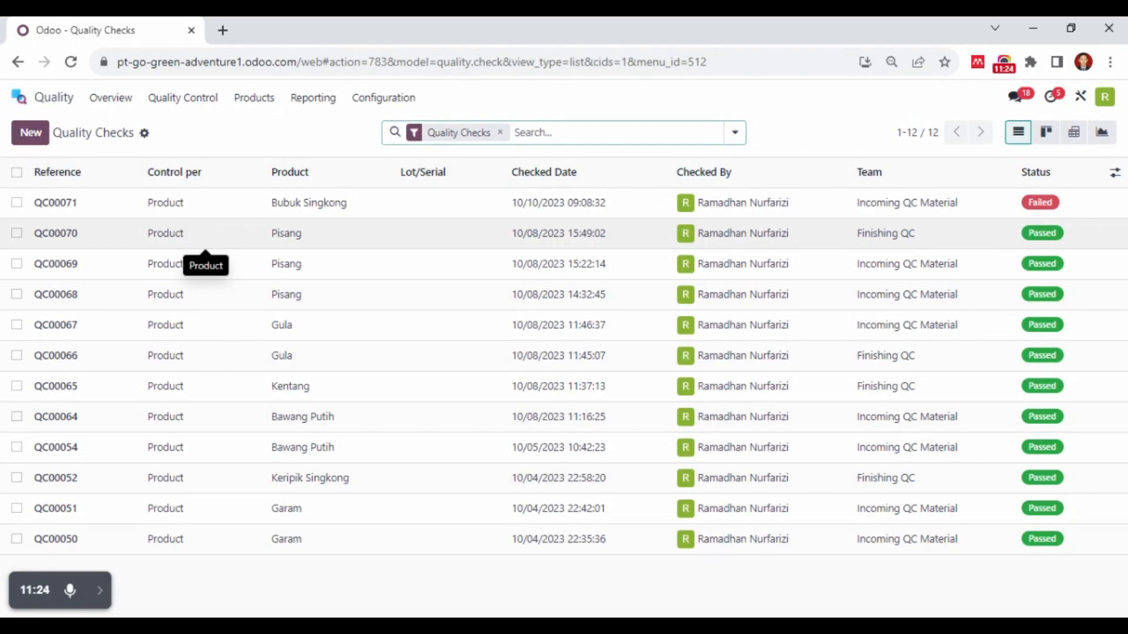
left_click(176, 233)
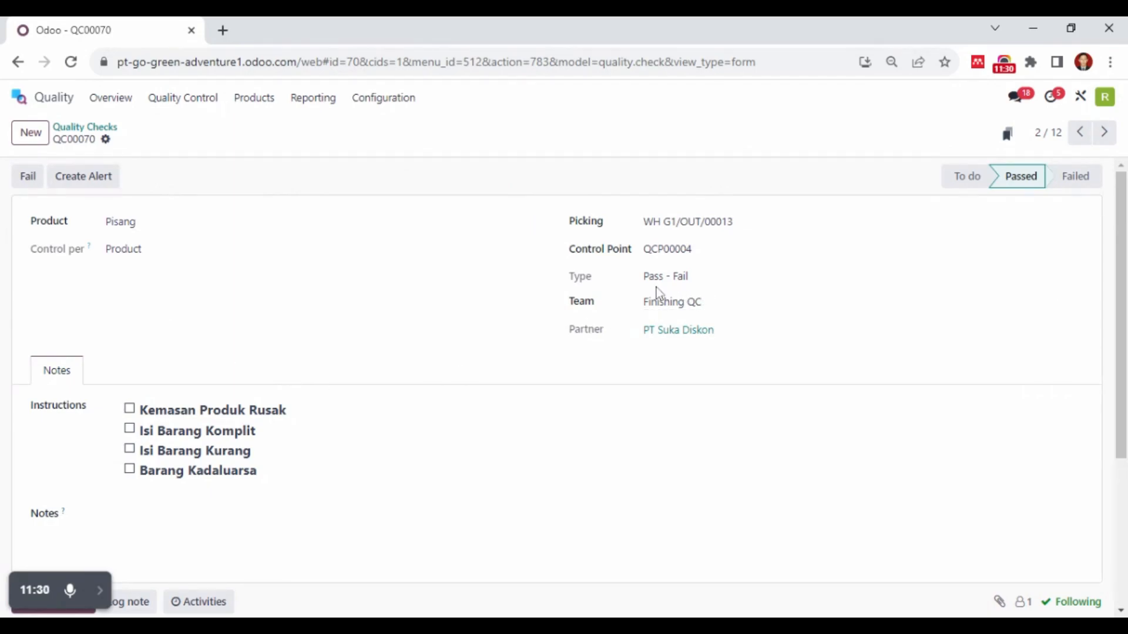
left_click(70, 127)
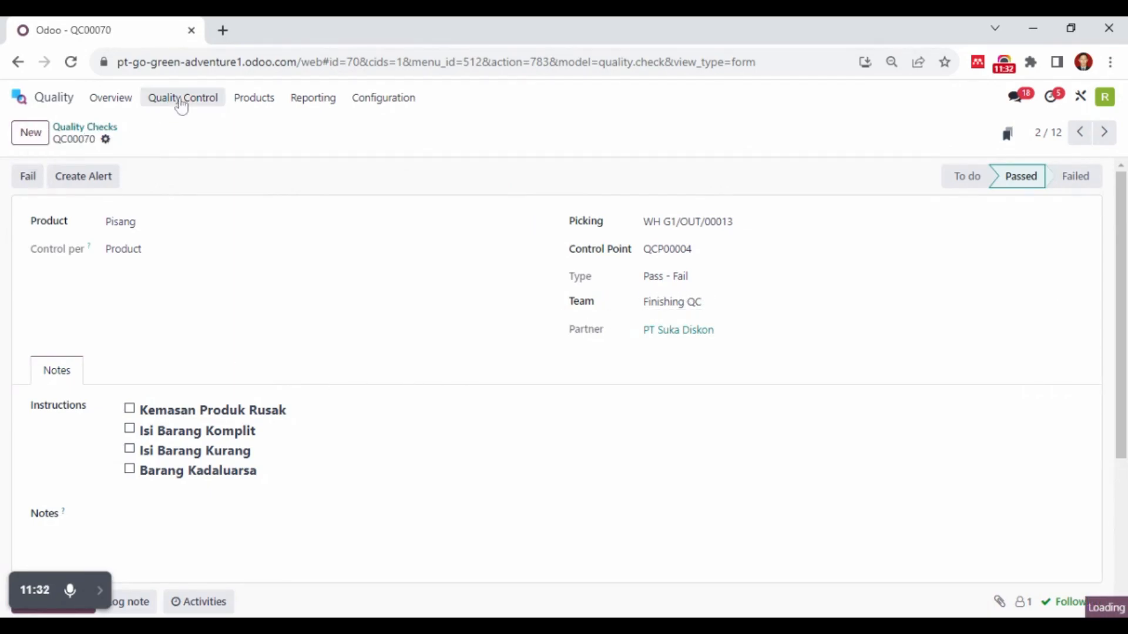
View the Quality Alerts board and look over the available quality reports
left_click(181, 106)
left_click(186, 168)
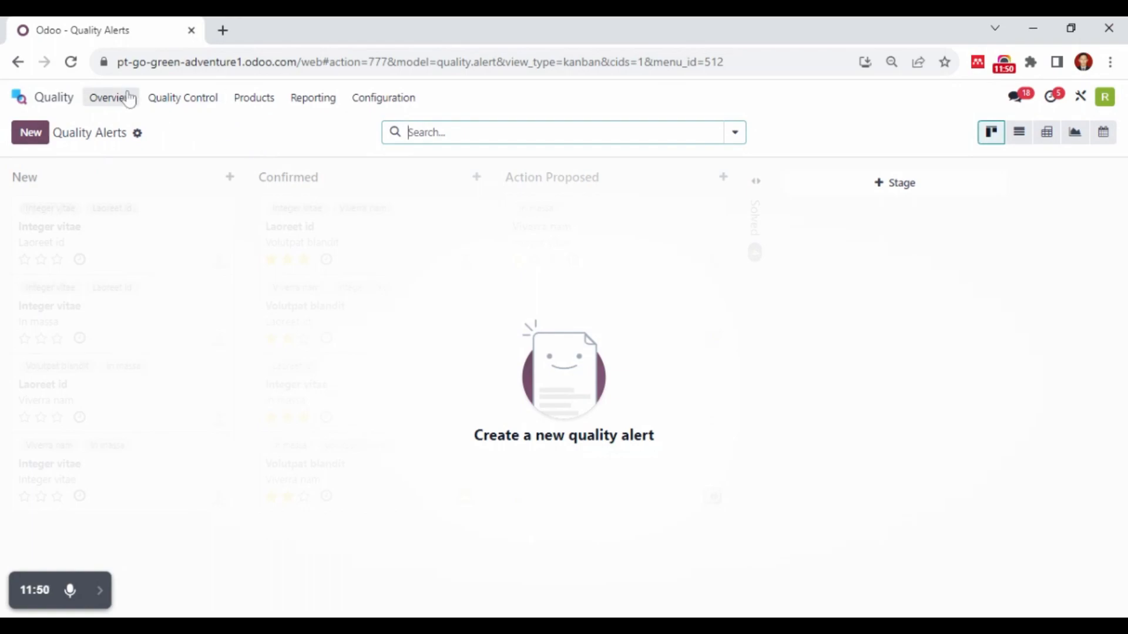
left_click(313, 98)
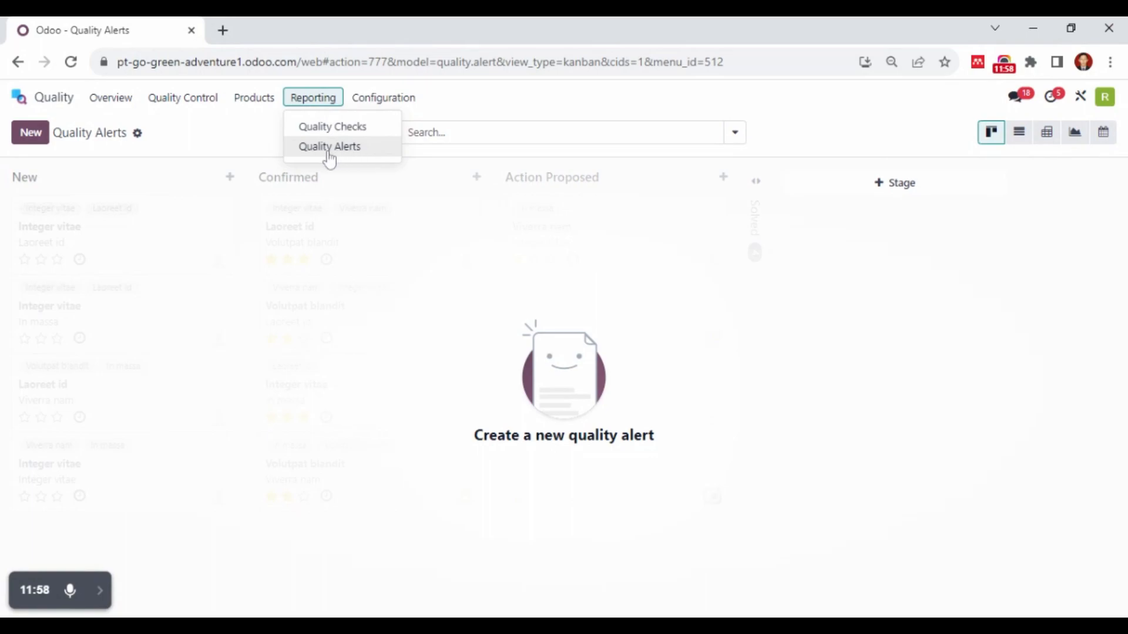
left_click(194, 141)
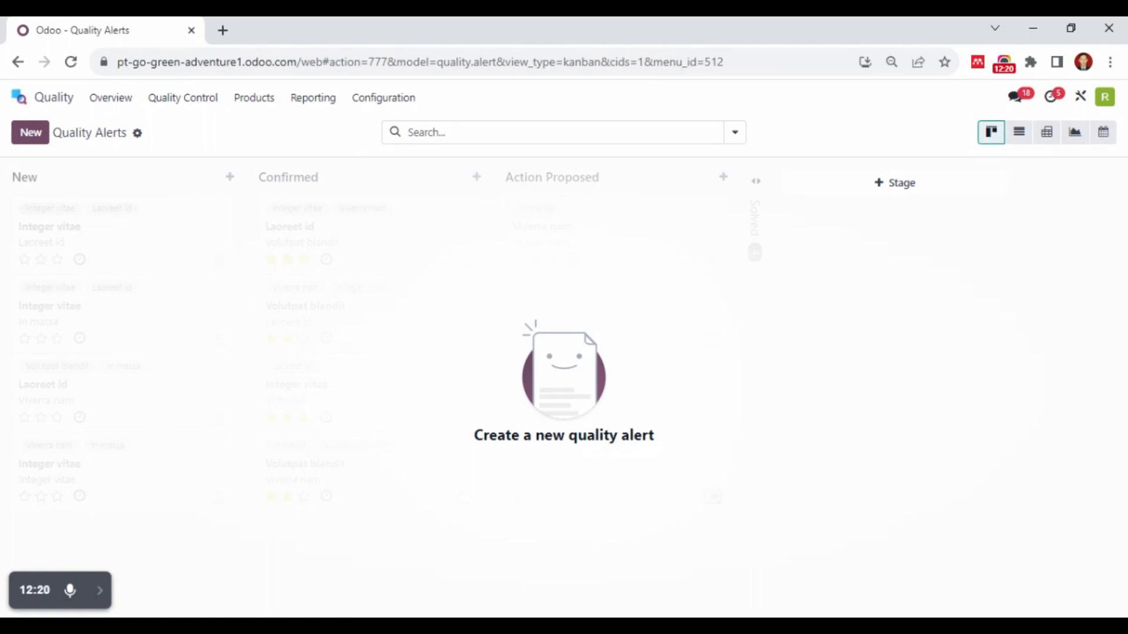
Switch to the Purchase app and create a new request for quotation with PT Good Stuff as the vendor
left_click(56, 107)
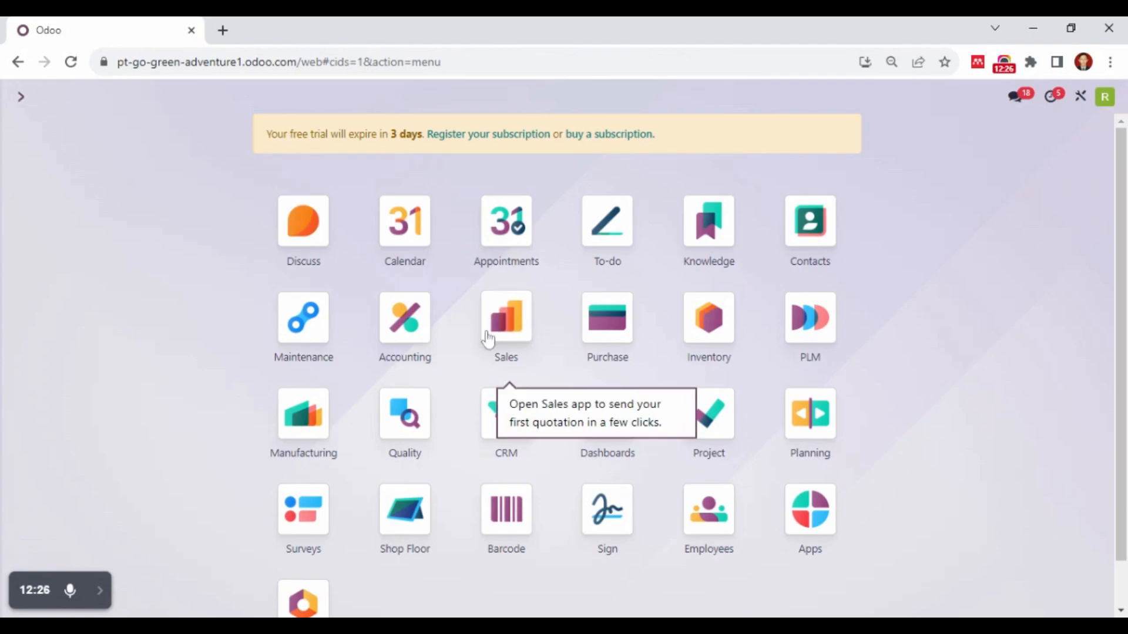
left_click(615, 340)
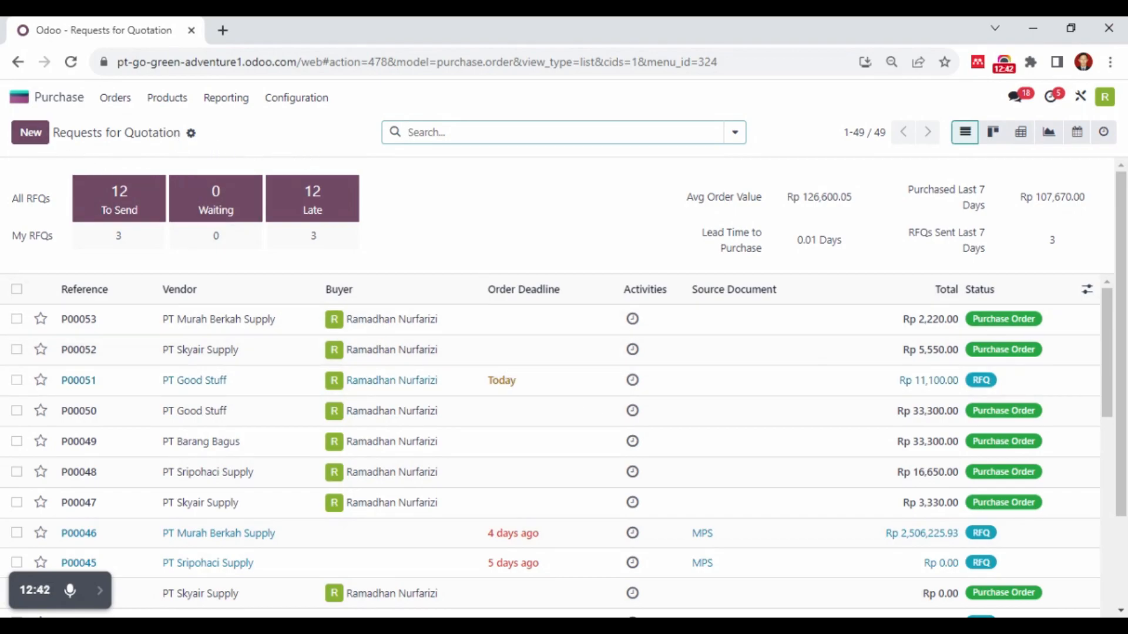
left_click(31, 134)
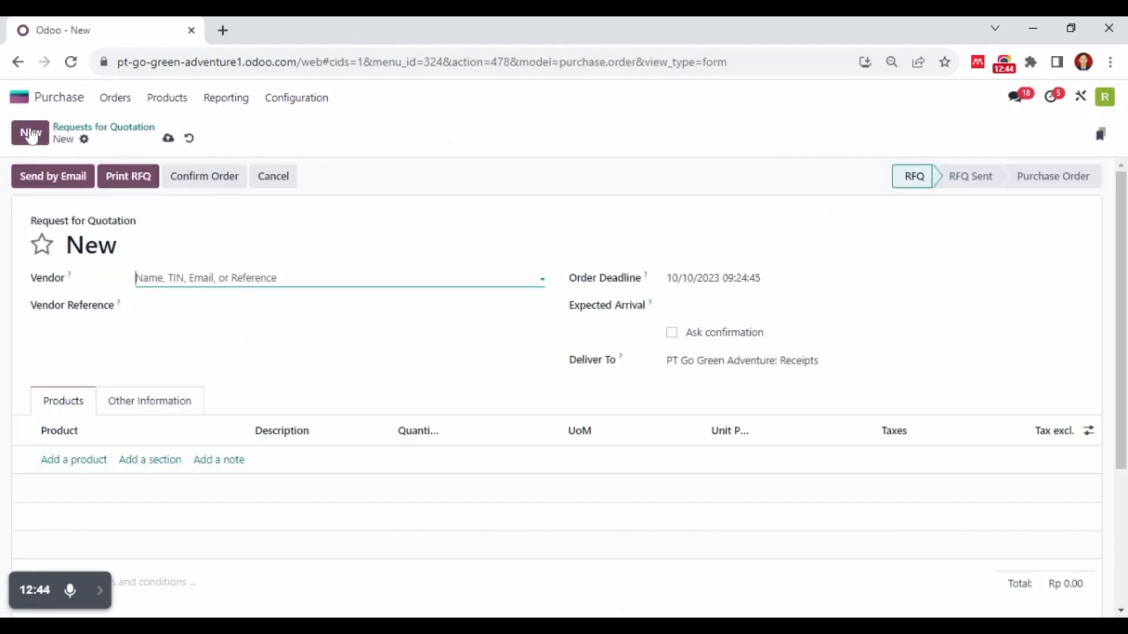
left_click(172, 276)
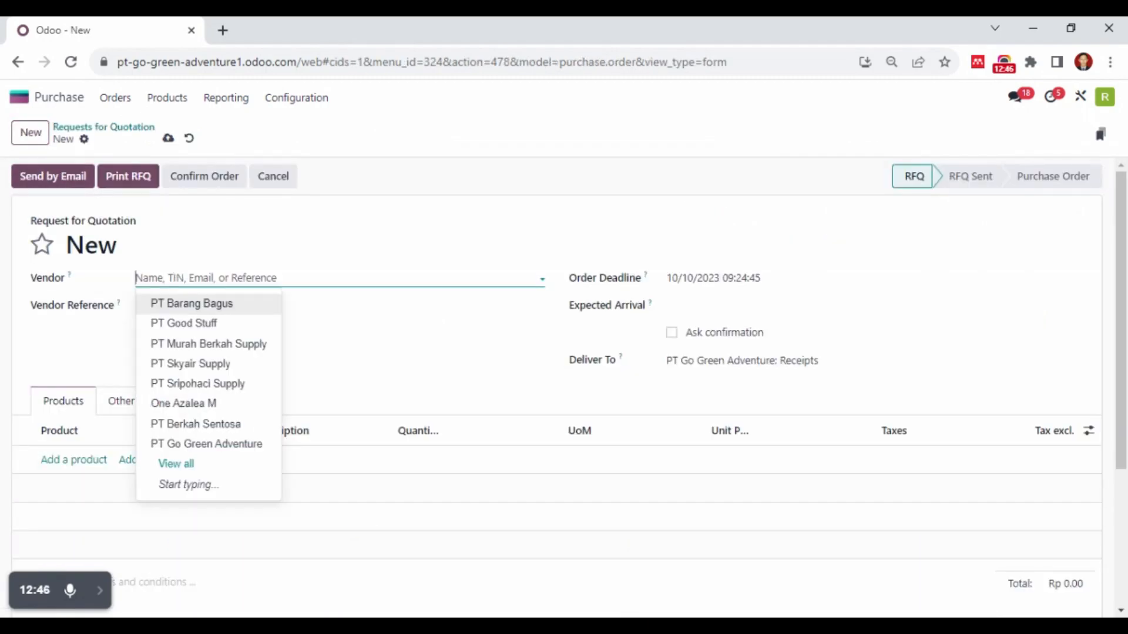
left_click(199, 330)
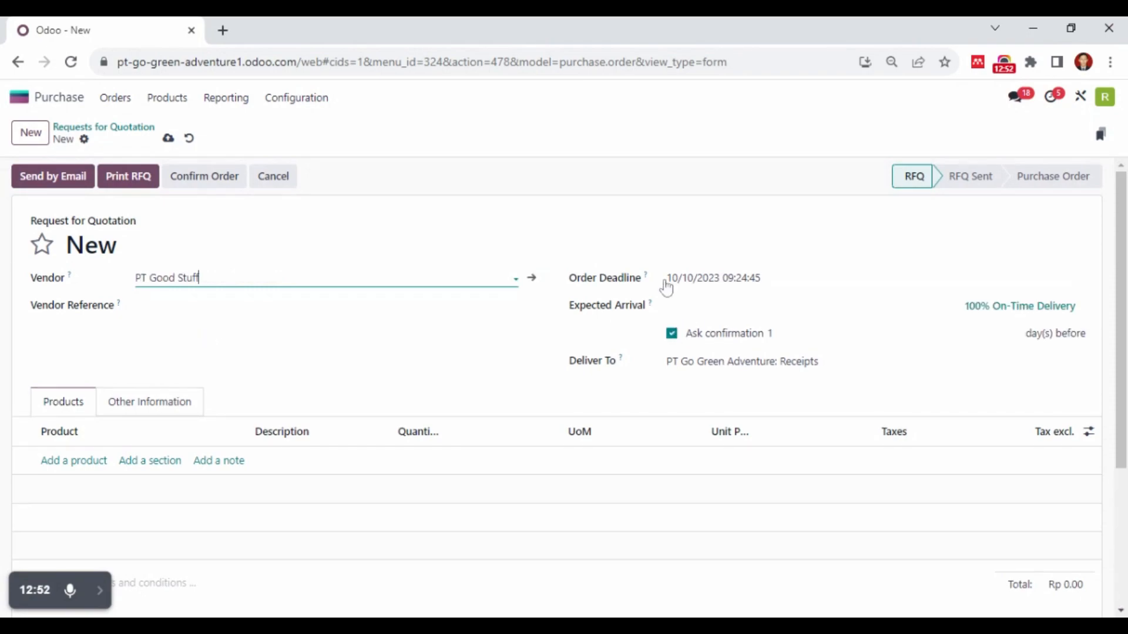
Set the expected arrival of the request for quotation to 10/10/2023 10:00:00
left_click(701, 313)
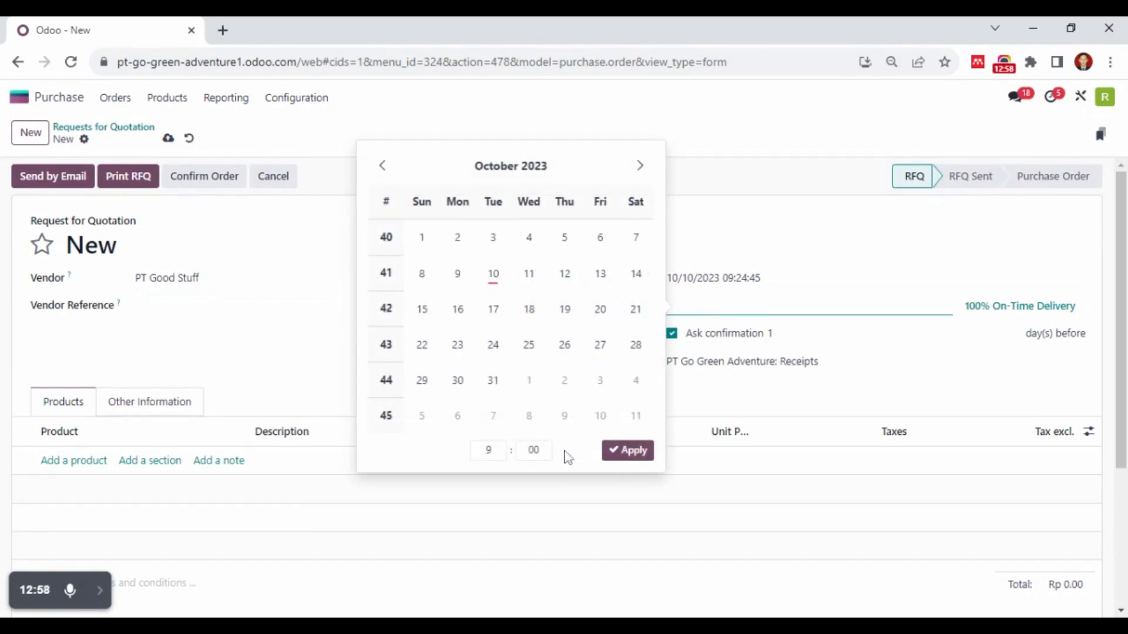
left_click(536, 457)
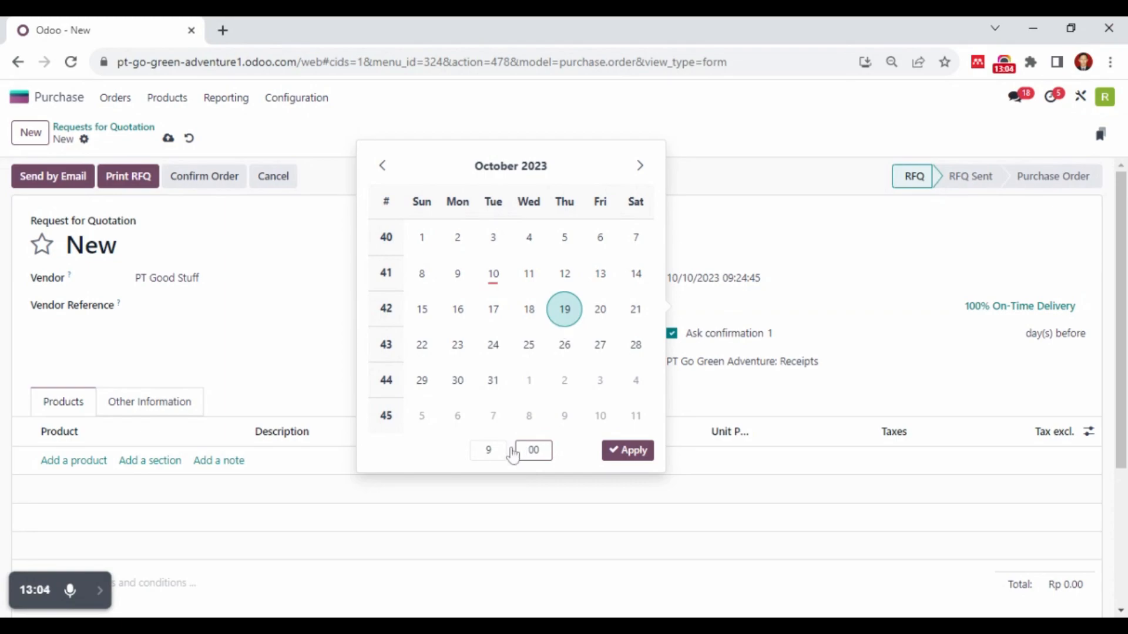
left_click(501, 455)
left_click(503, 286)
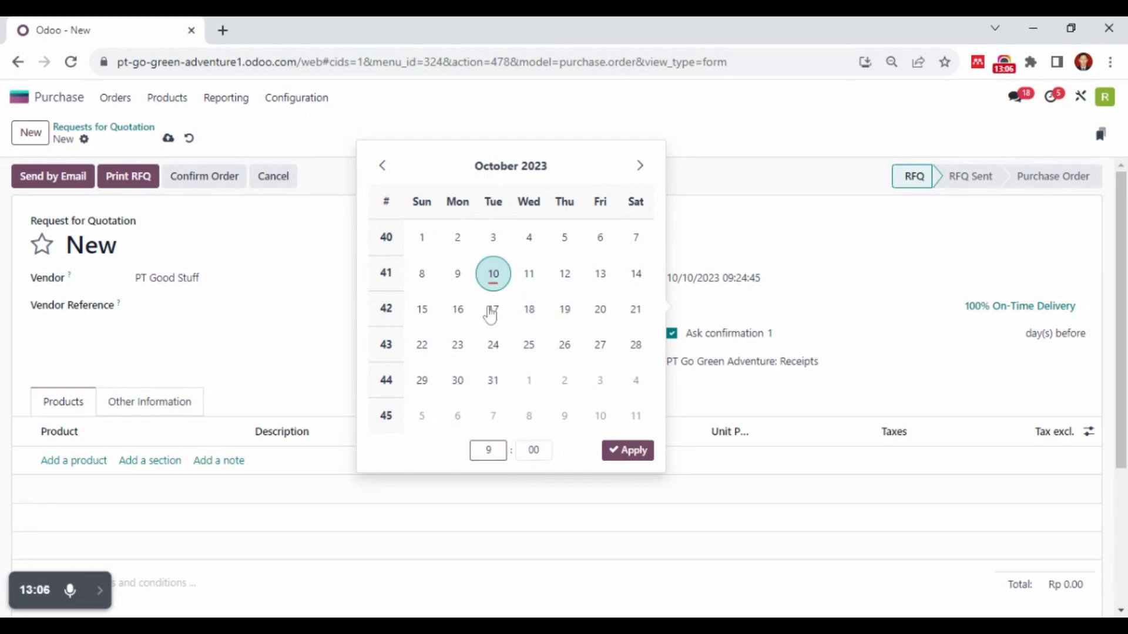
left_click(618, 453)
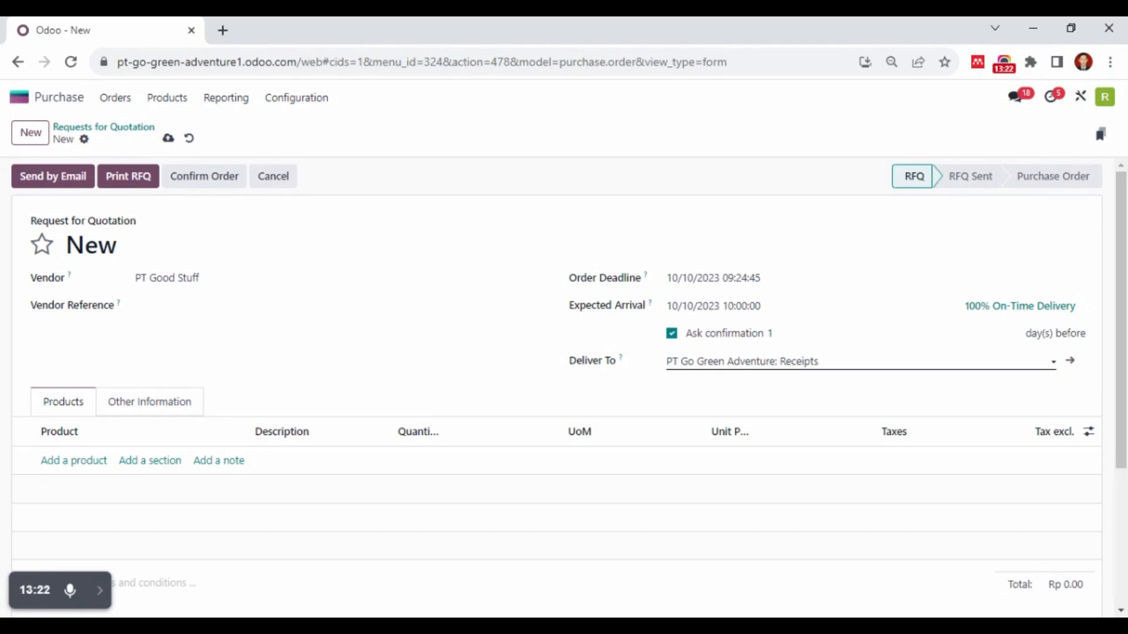
Add the product Pisang to the request for quotation with a quantity of 10
left_click(73, 468)
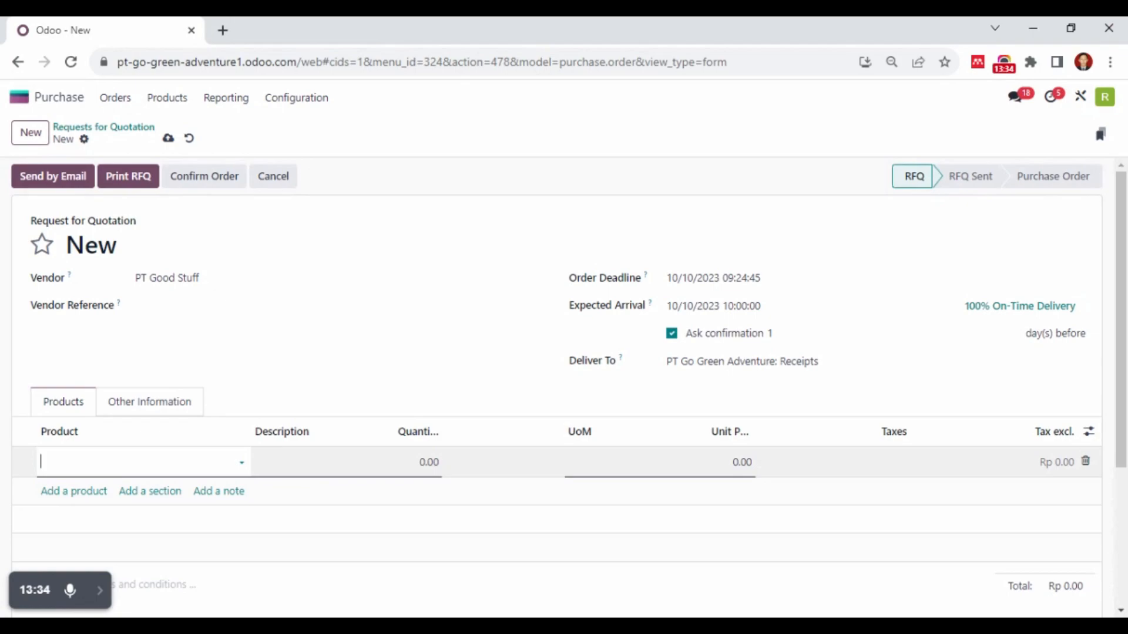
type("i")
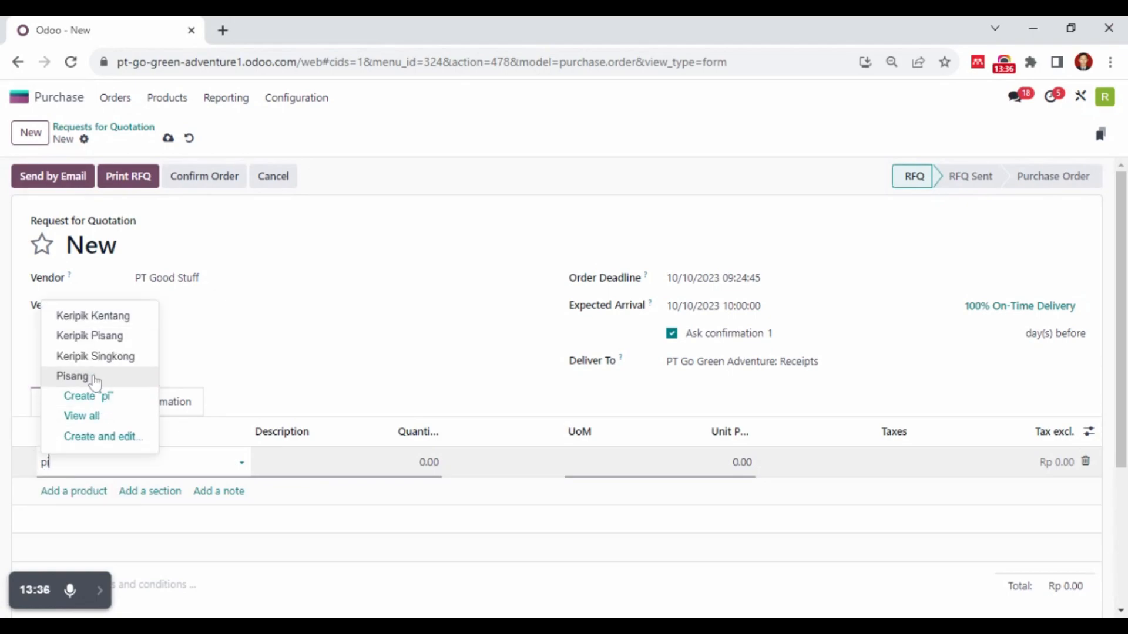
left_click(97, 388)
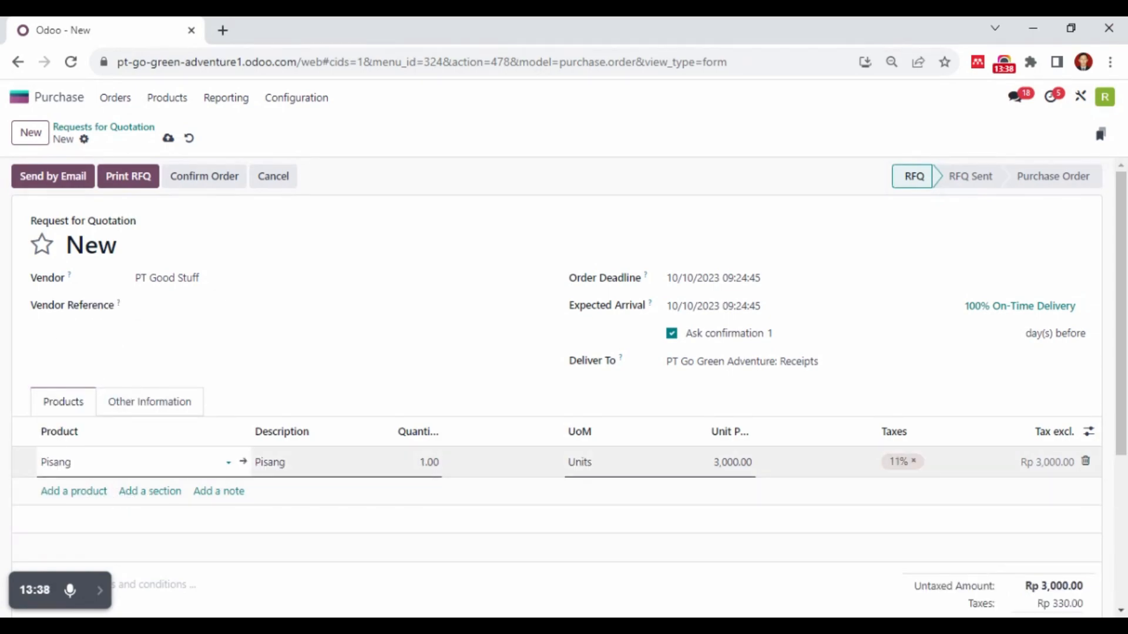
left_click(442, 470)
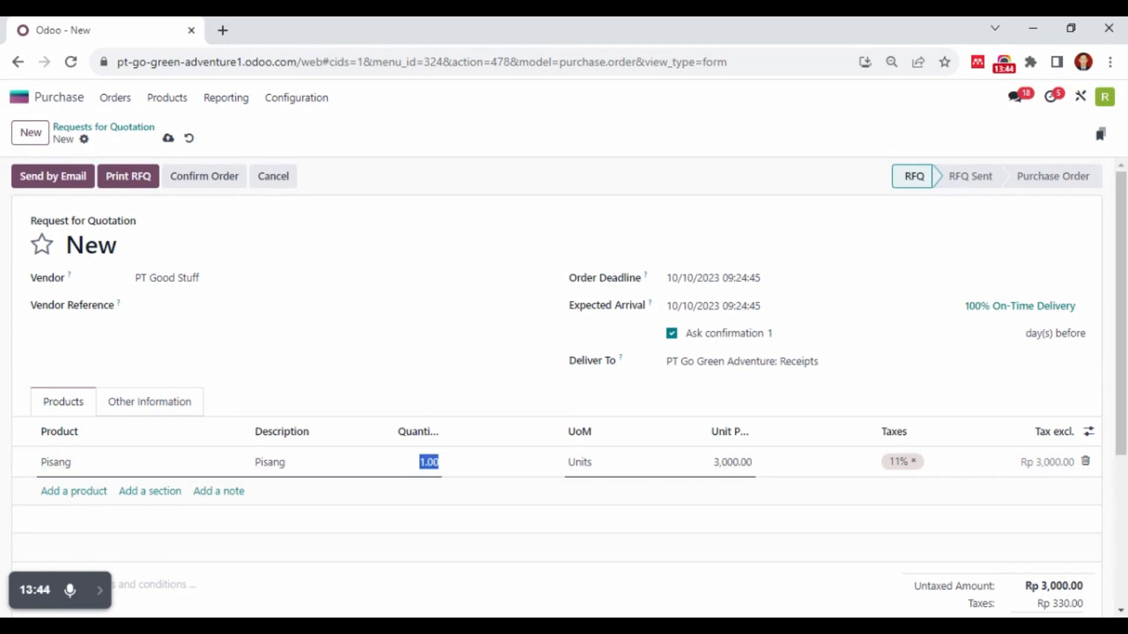
type("10")
Add a product line for Garam with a quantity of 10
left_click(54, 498)
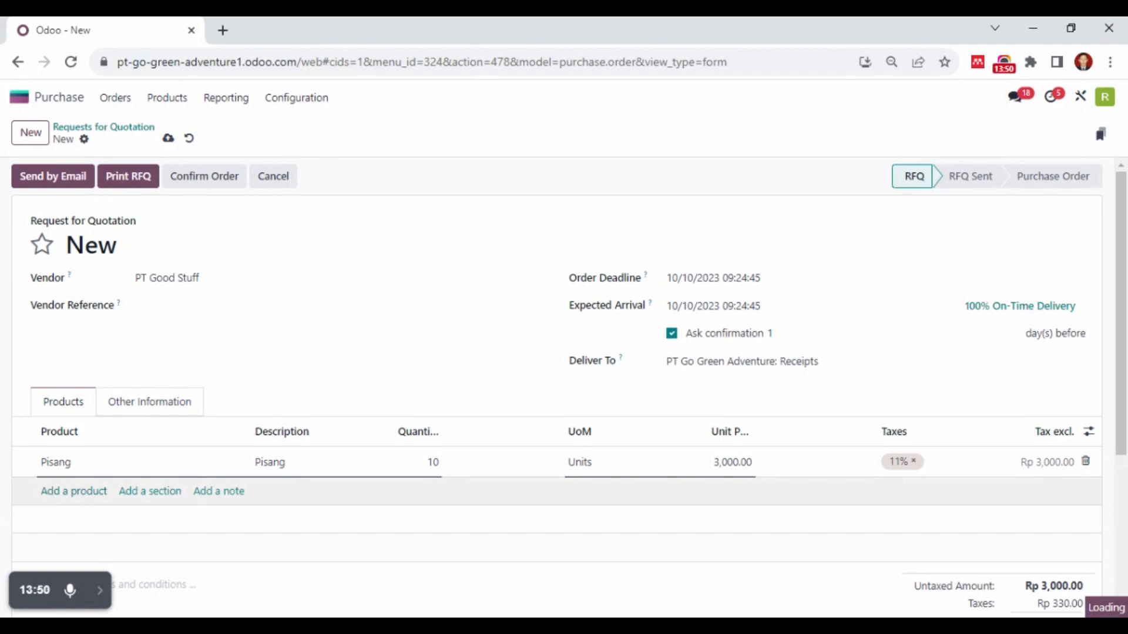
left_click(52, 492)
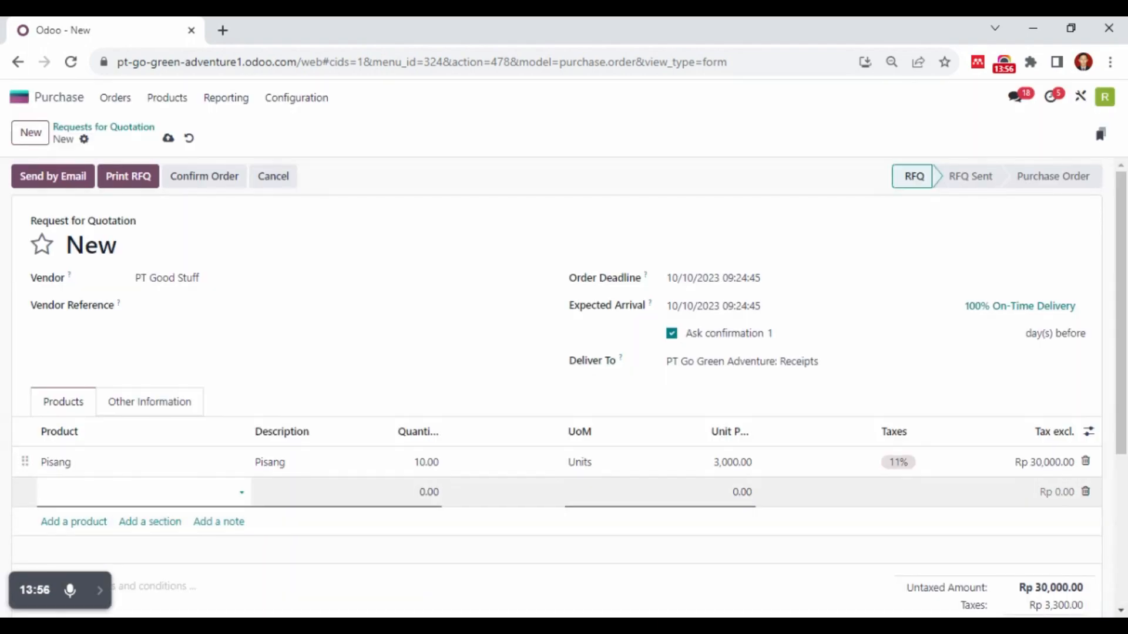
type("ar")
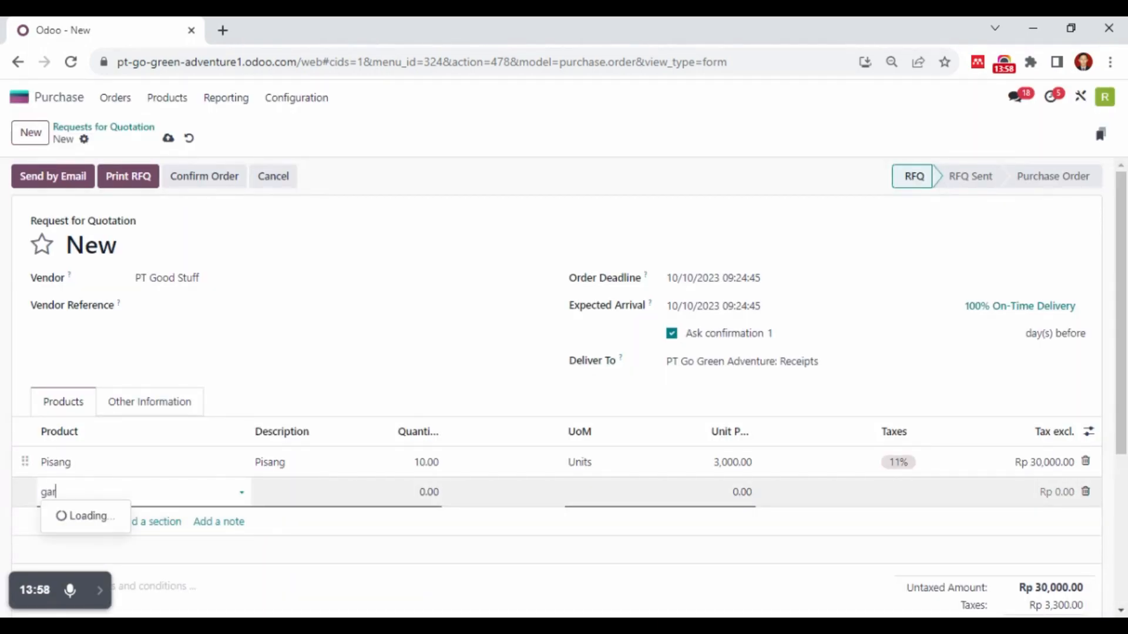
left_click(71, 519)
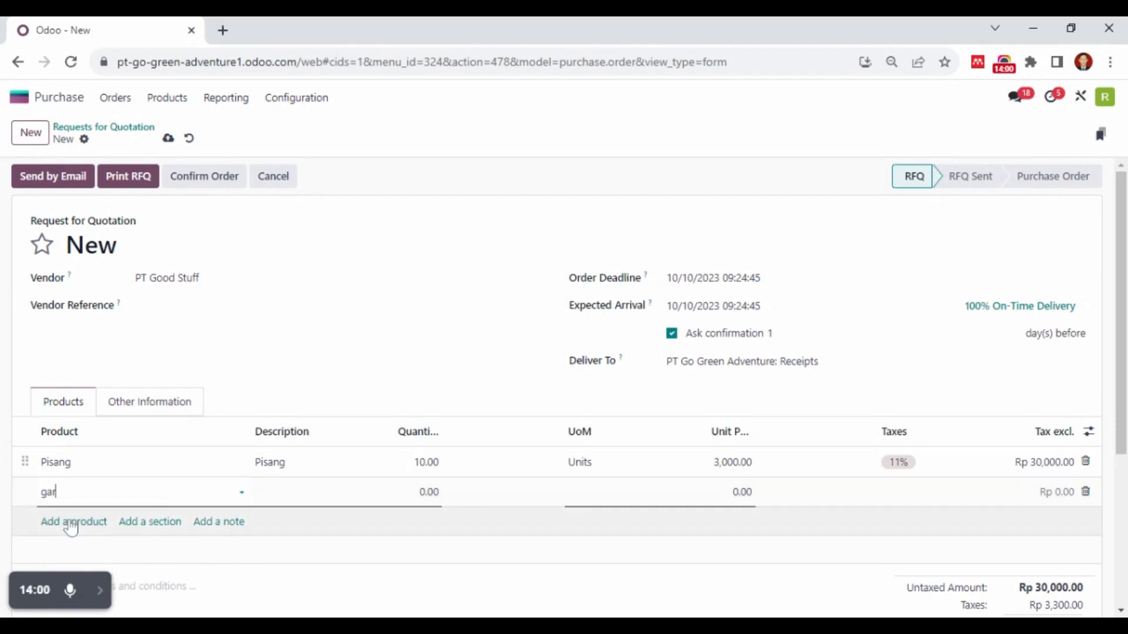
left_click(429, 492)
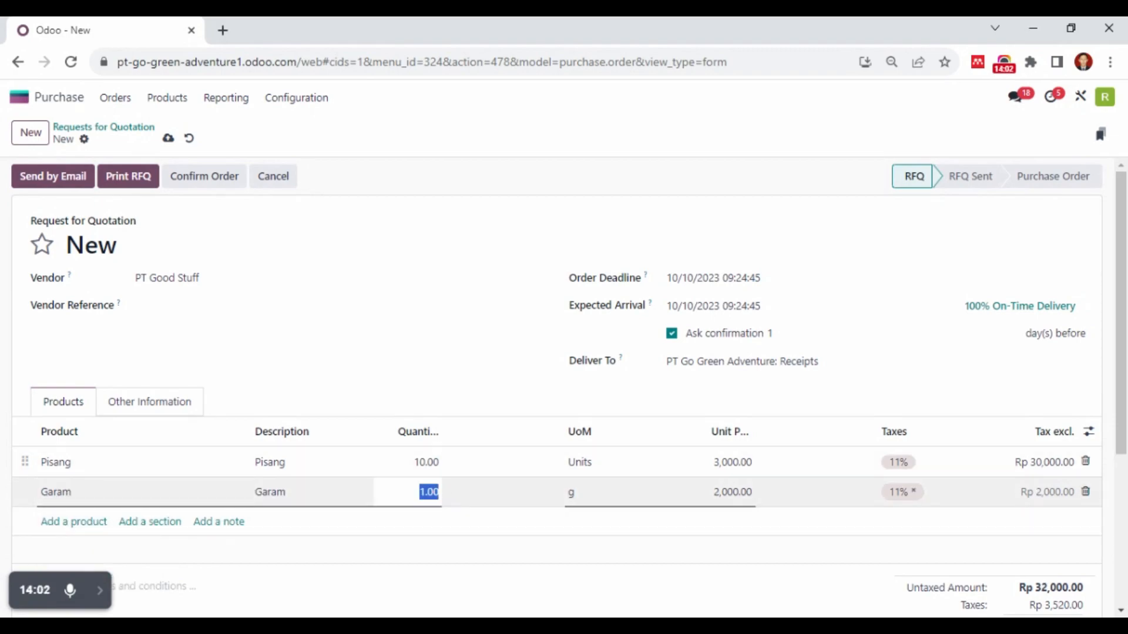
type("10")
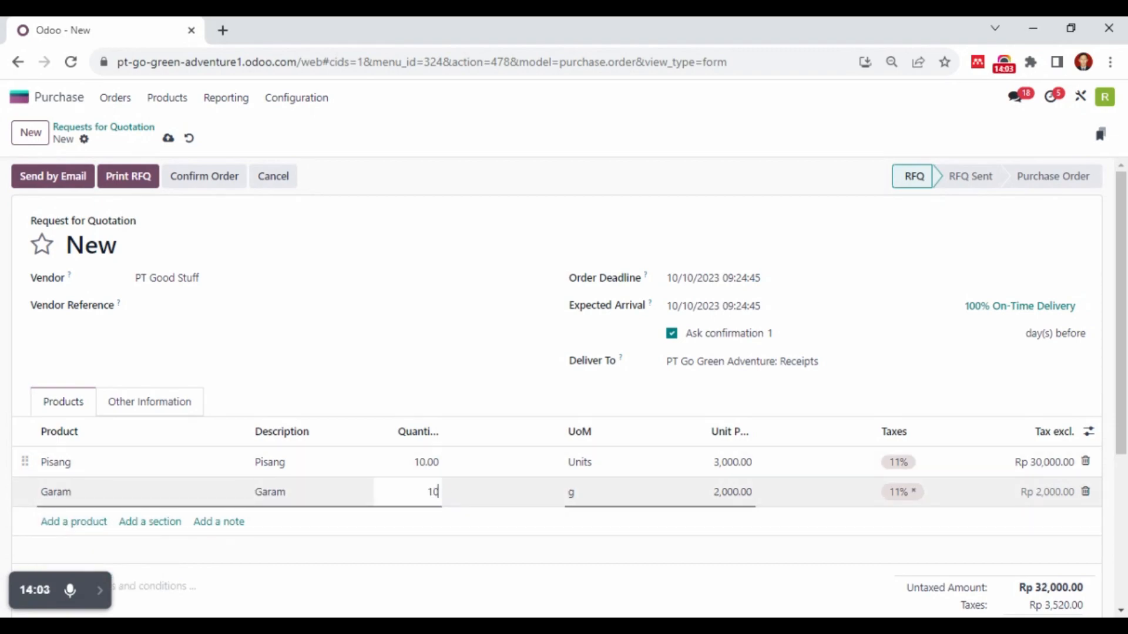
Add a product line for Gula with a quantity of 10
left_click(85, 525)
type("gul")
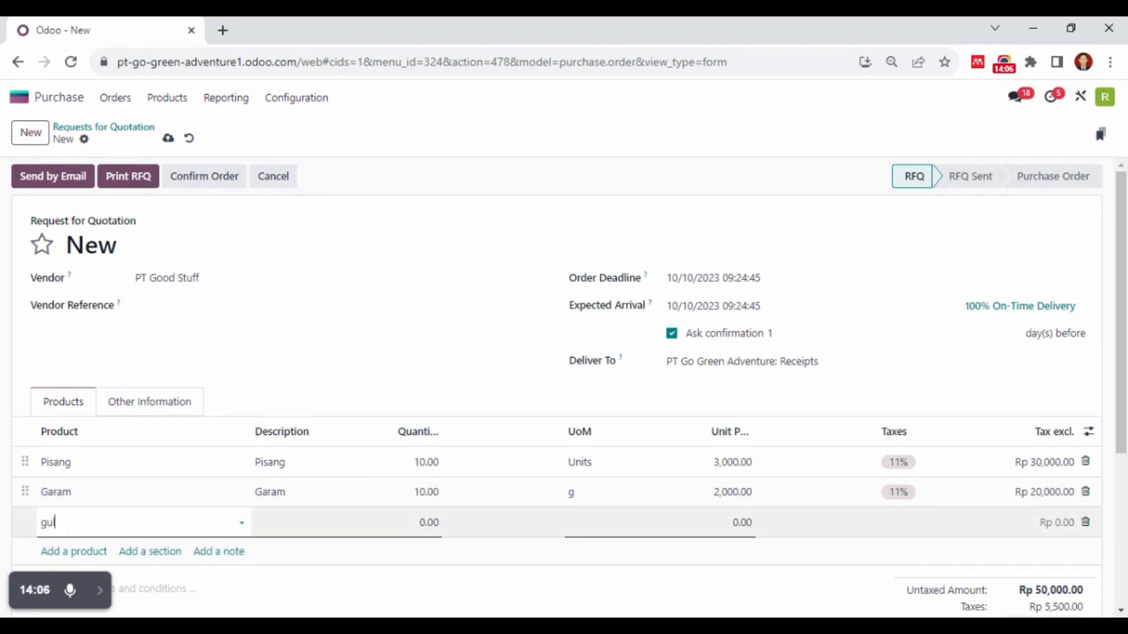
left_click(124, 437)
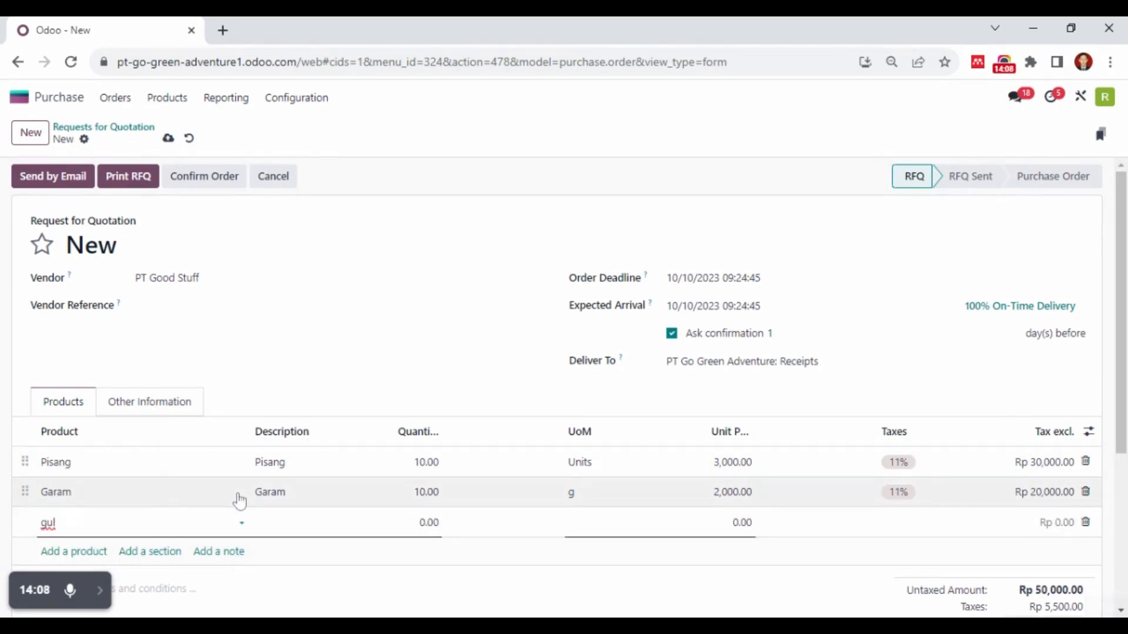
left_click(435, 528)
type("10")
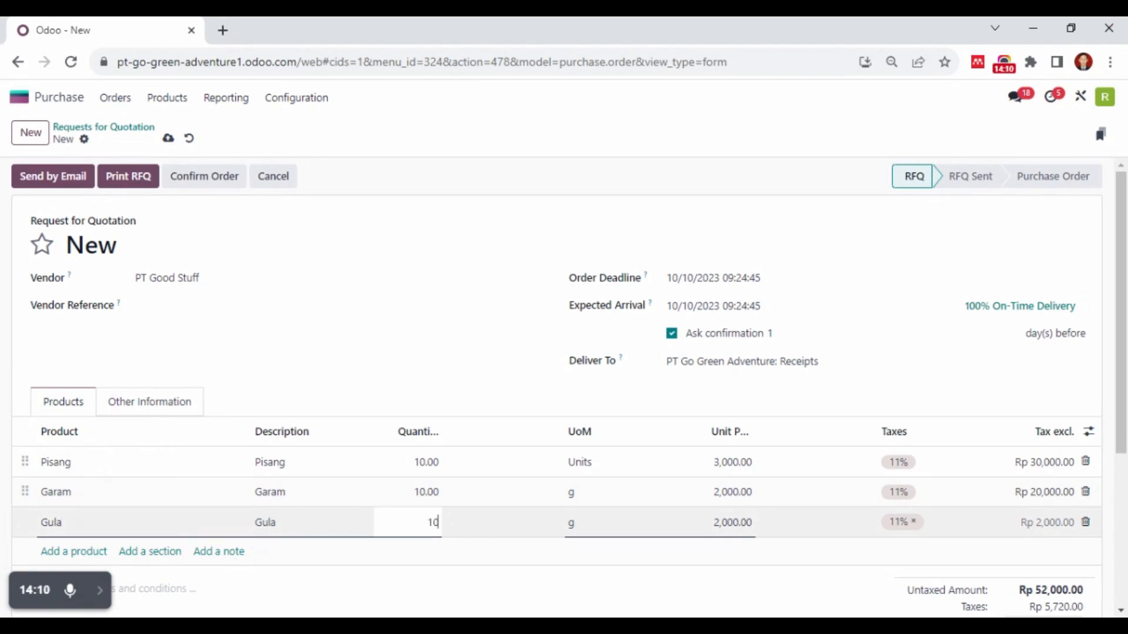
Add a product line for Minyak Goreng with a quantity of 5 and review the order lines and totals
left_click(97, 552)
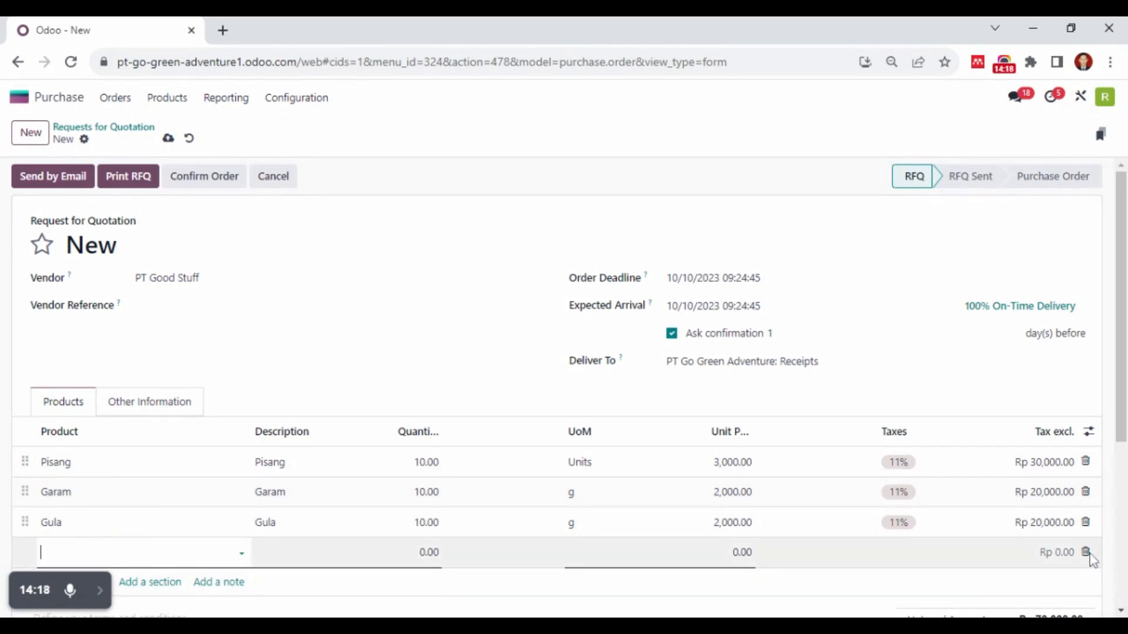
type("inyak")
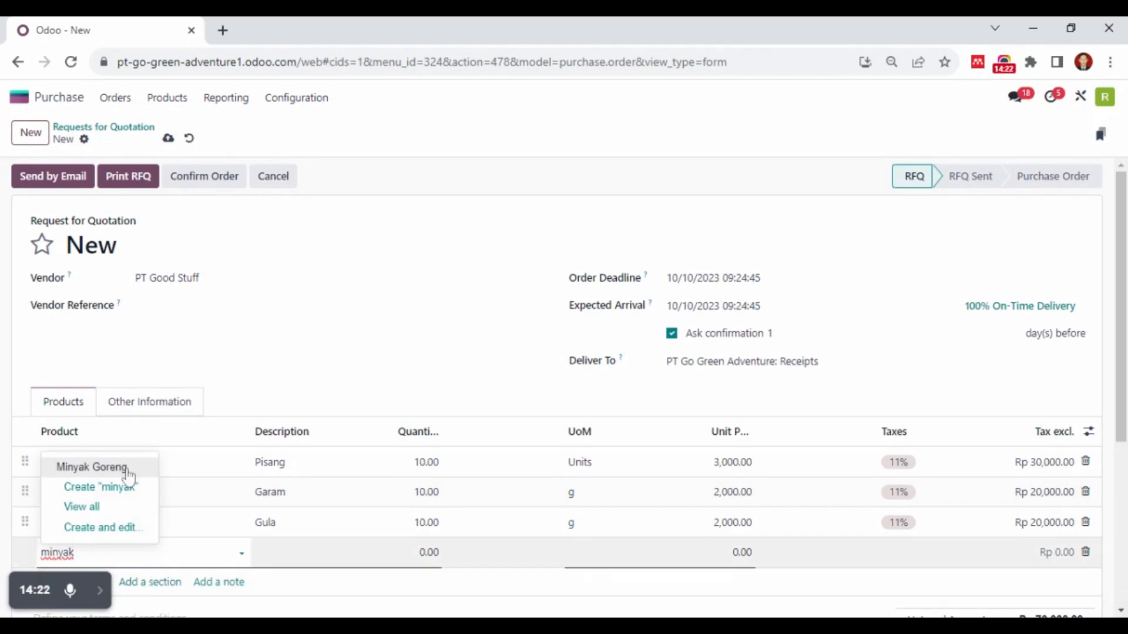
left_click(128, 468)
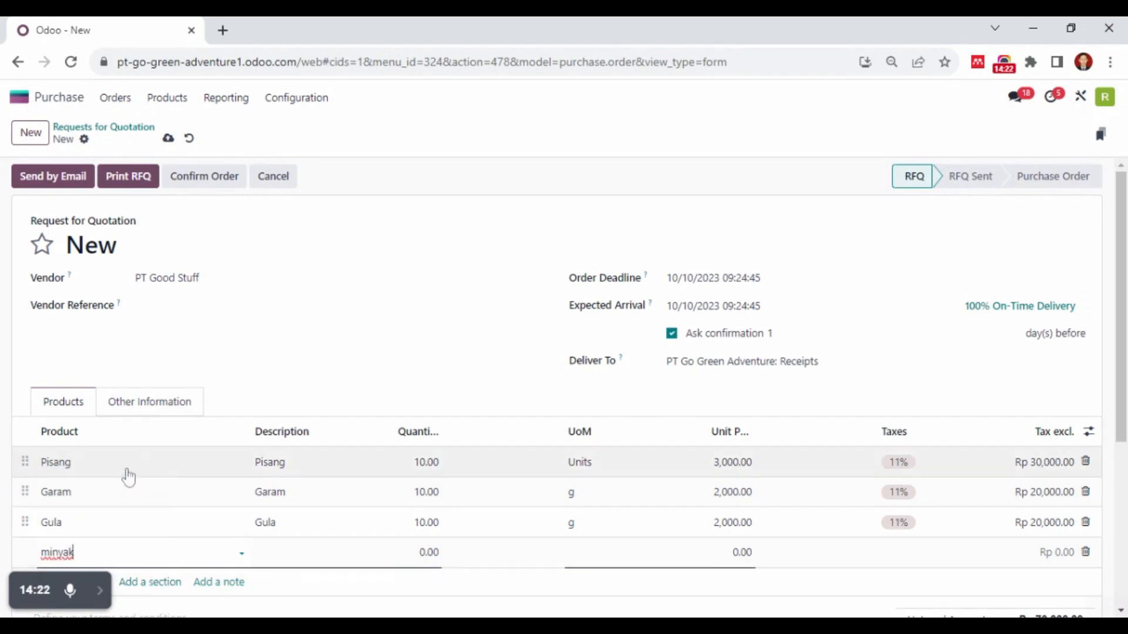
left_click(428, 552)
type("5")
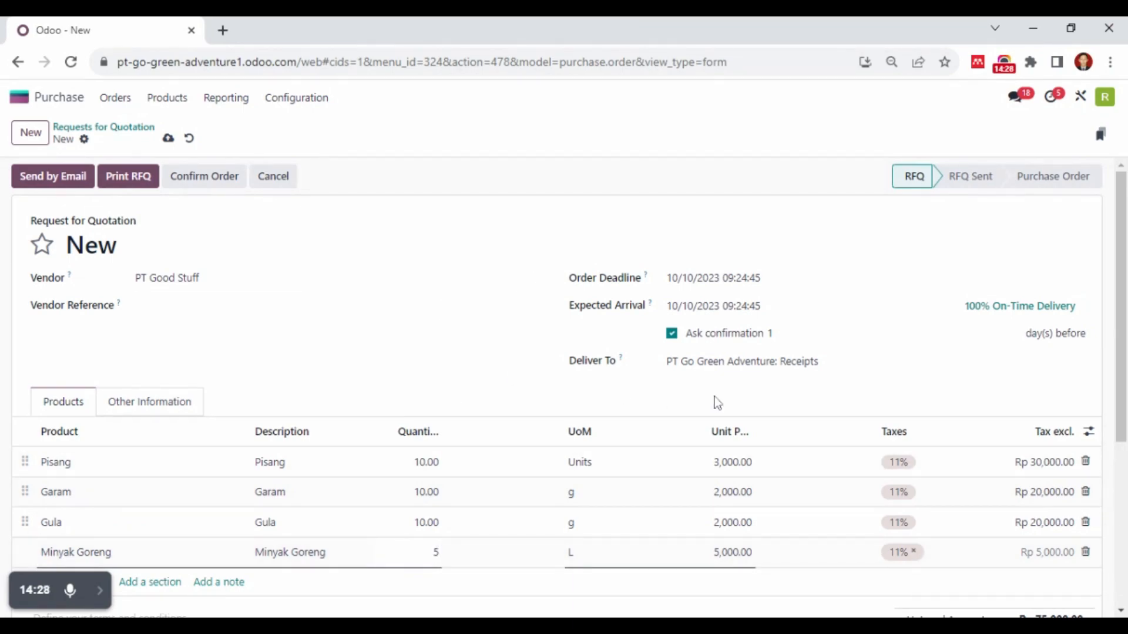
left_click(628, 376)
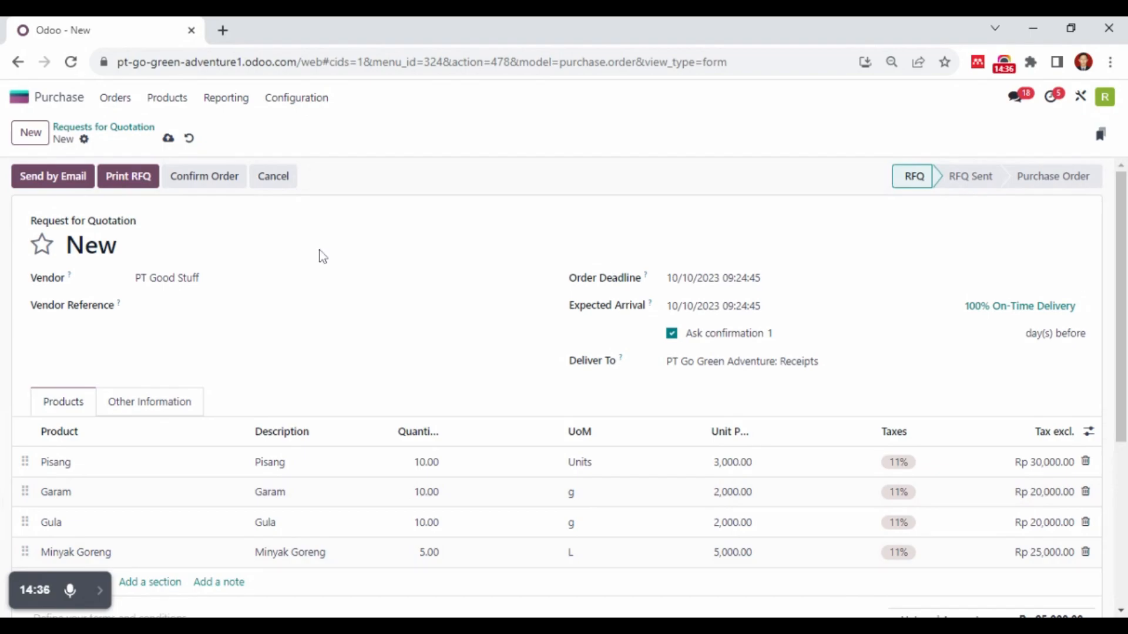
scroll(165, 463, "down", 4)
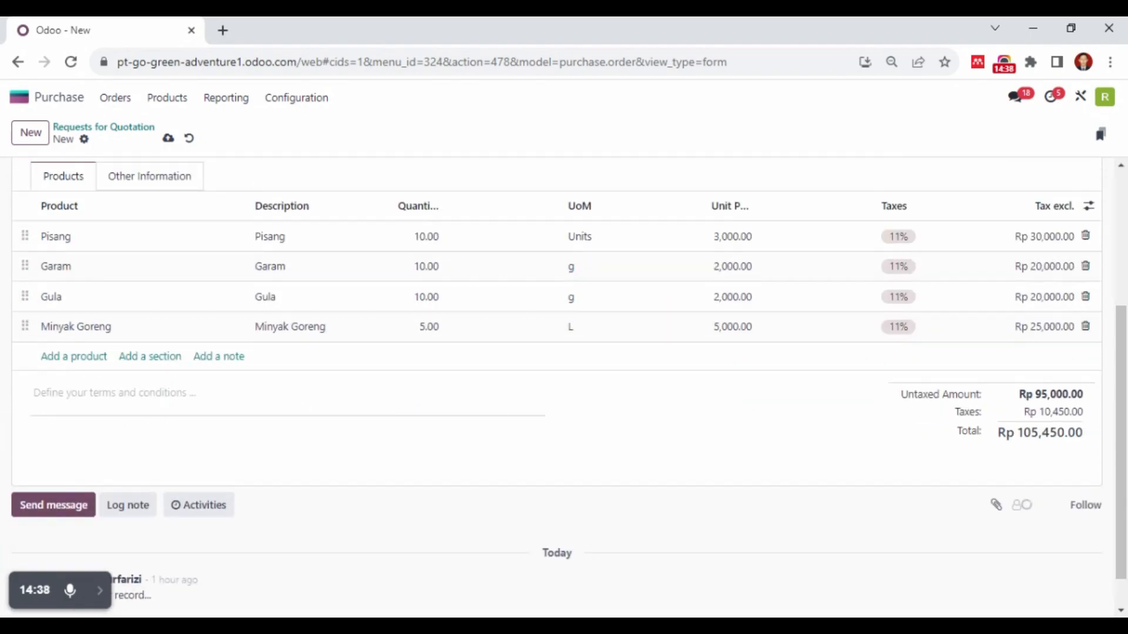
Email the request for quotation to PT Good Stuff with its PDF attachment and review the message log
scroll(317, 447, "up", 3)
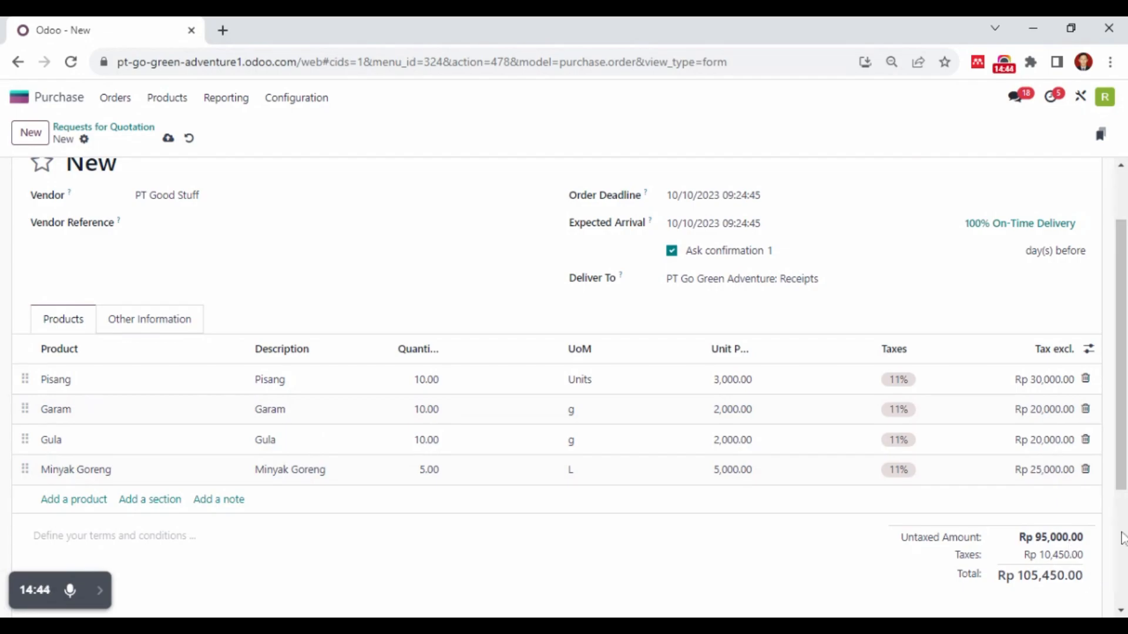
scroll(754, 382, "up", 2)
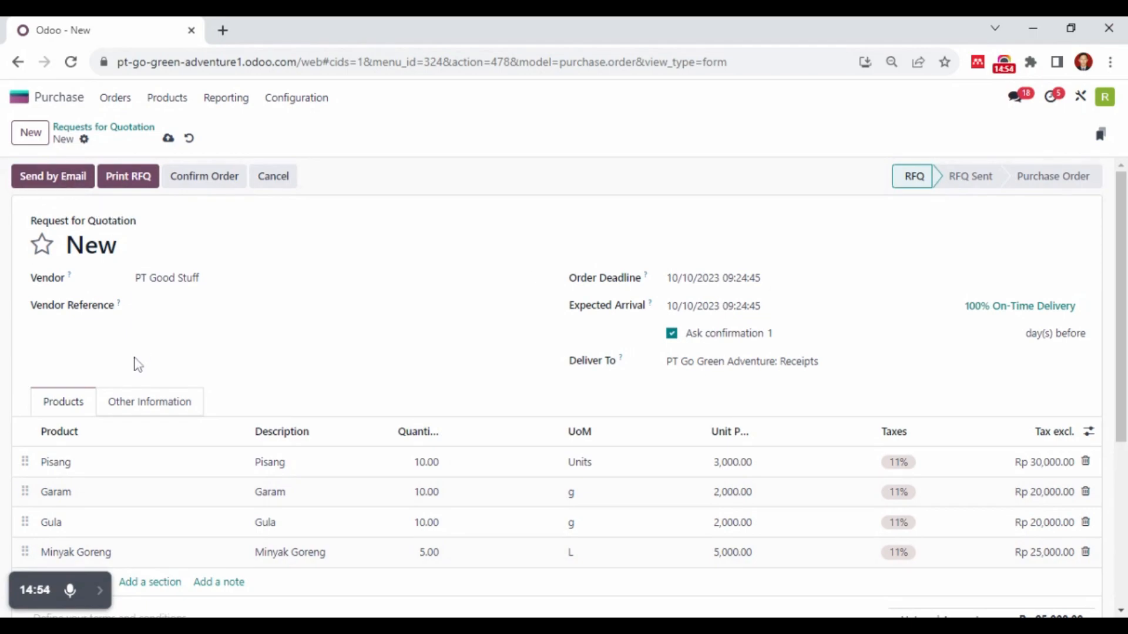
left_click(44, 179)
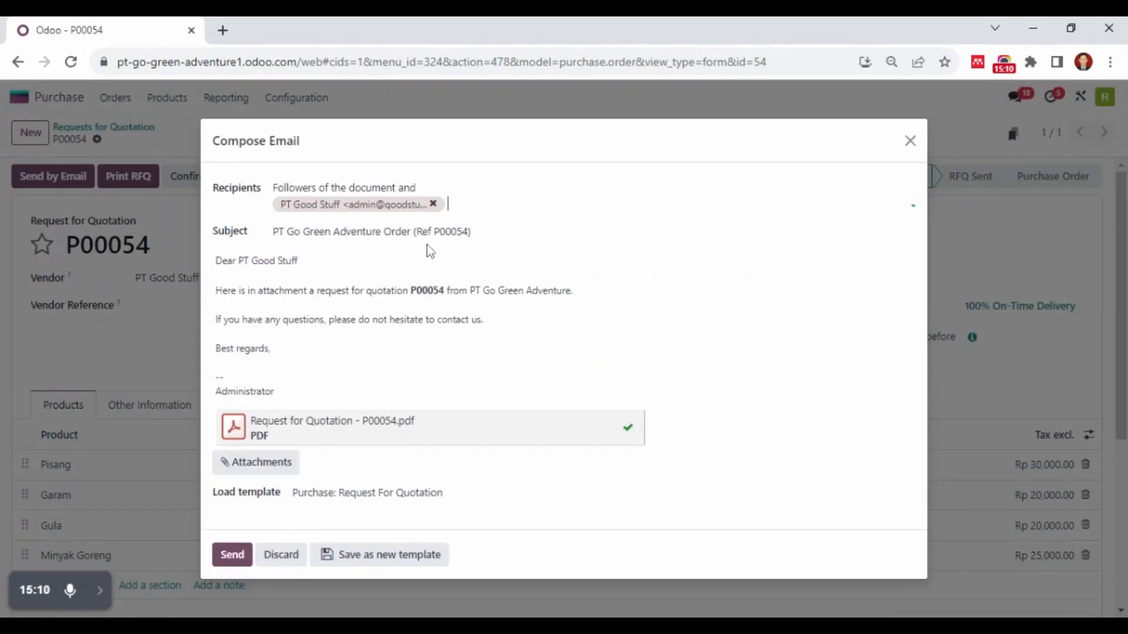
left_click(233, 557)
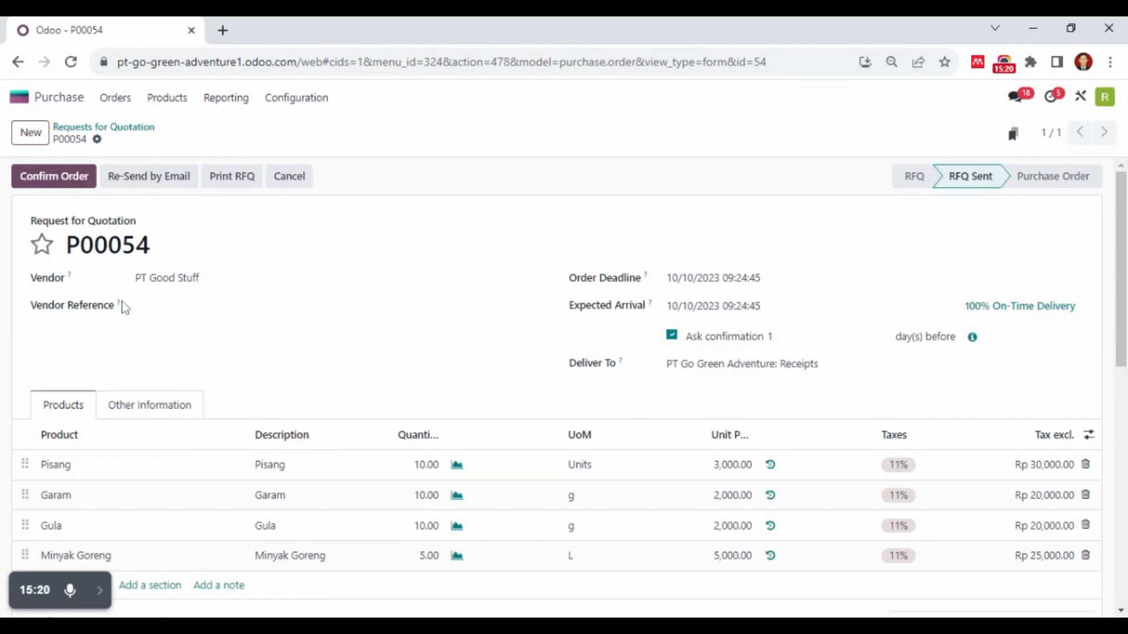
scroll(201, 328, "down", 10)
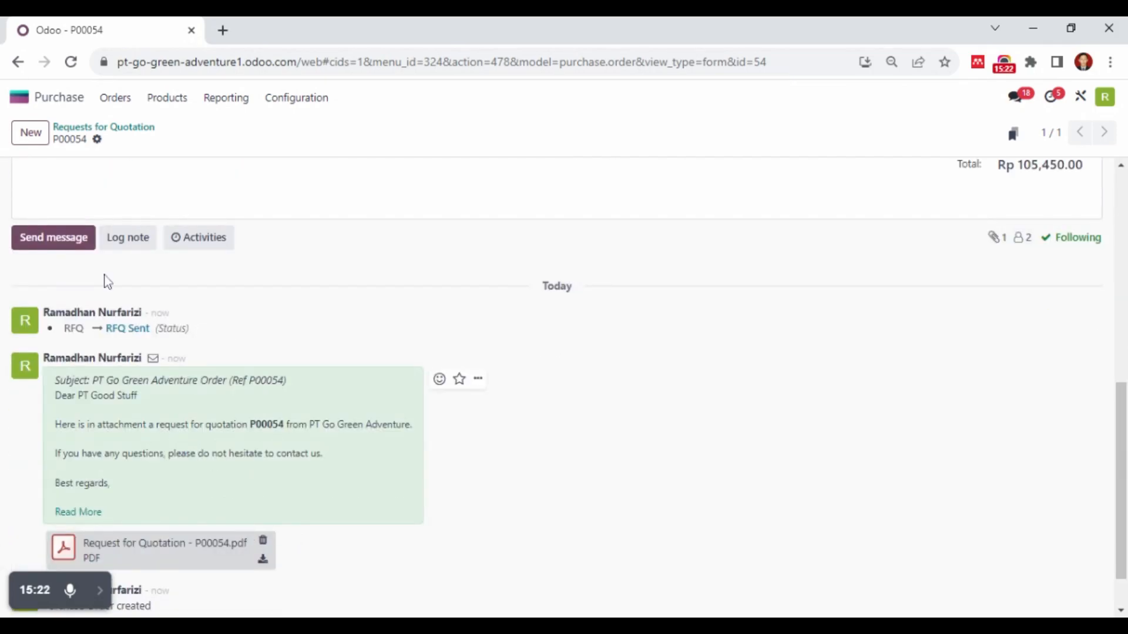
scroll(292, 360, "up", 10)
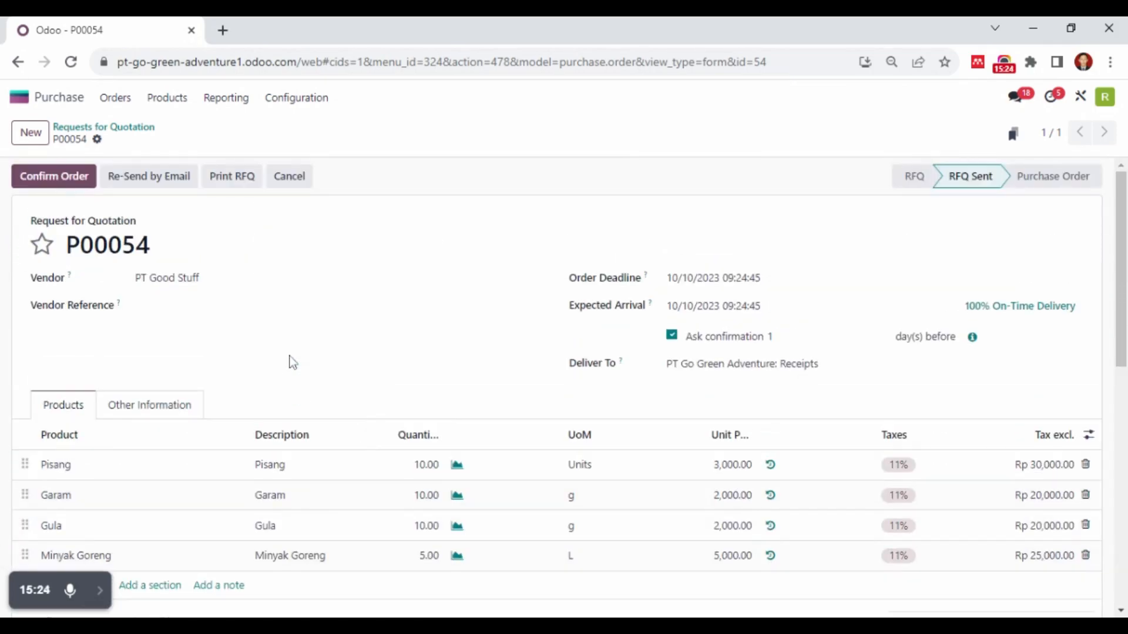
Confirm the order and open the list of quality checks for its product receipt
left_click(86, 187)
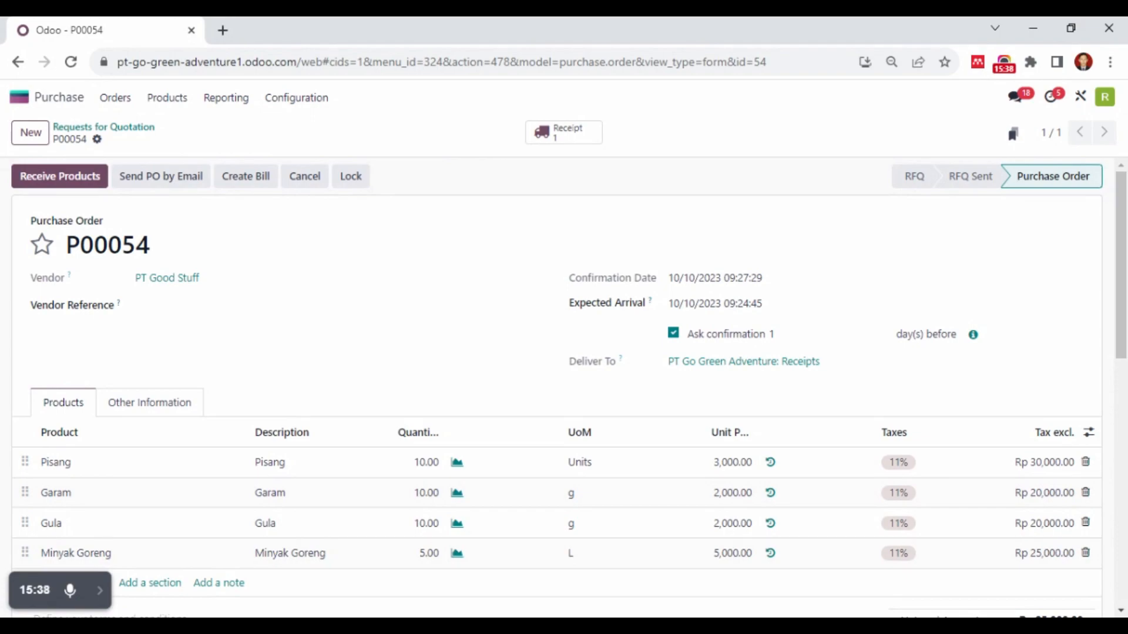
left_click(98, 187)
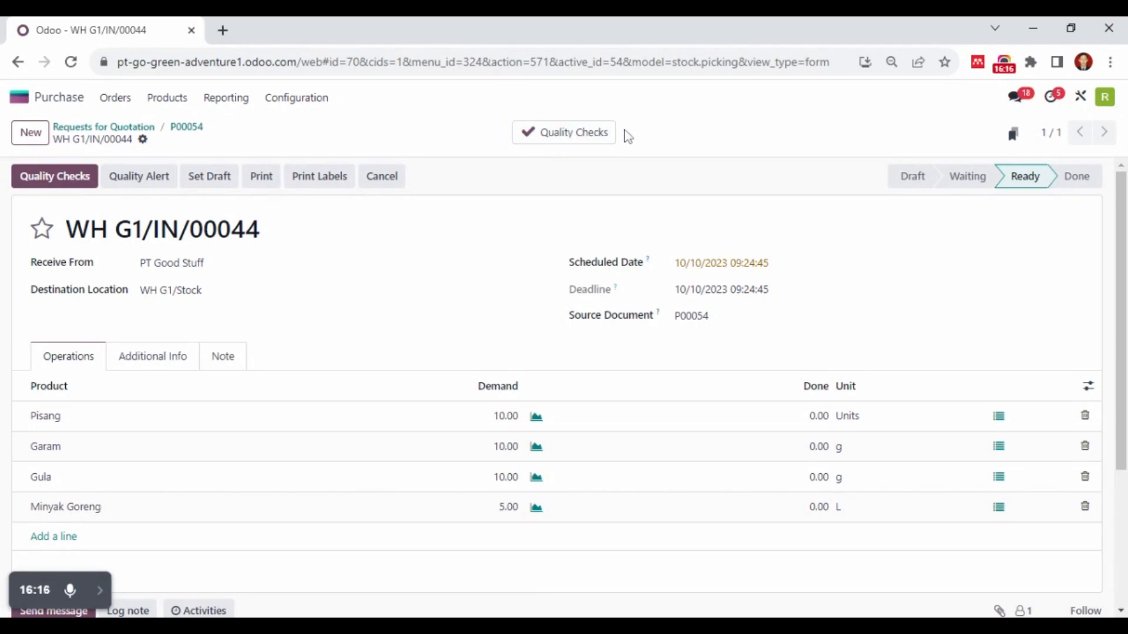
left_click(537, 140)
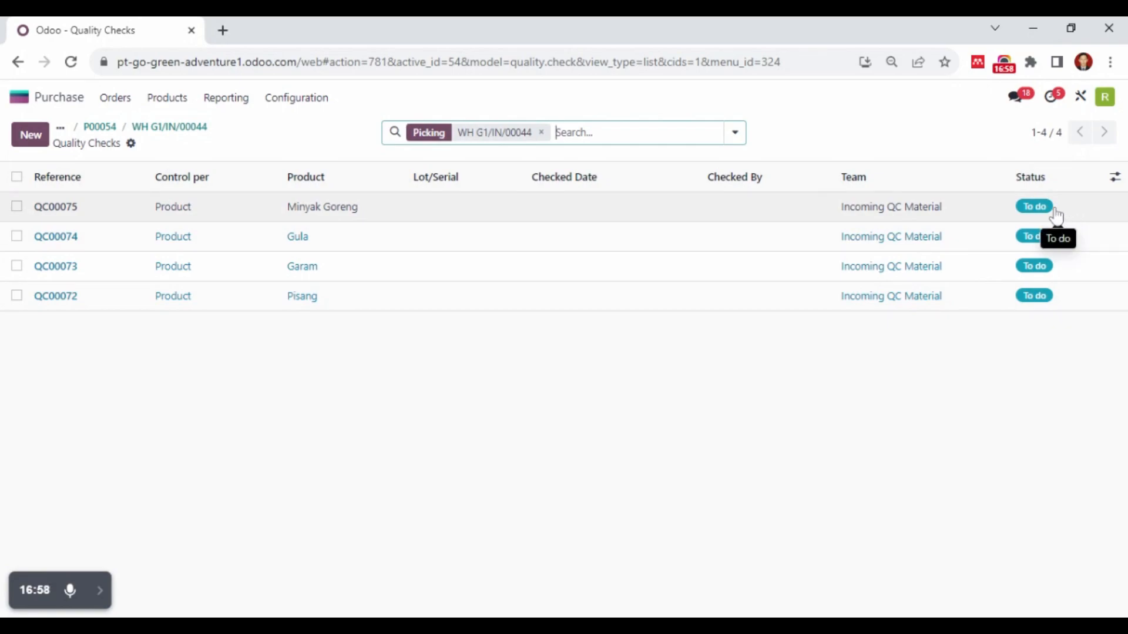
Examine the Minyak Goreng quality check, including its picture field, instructions and available production orders
left_click(475, 215)
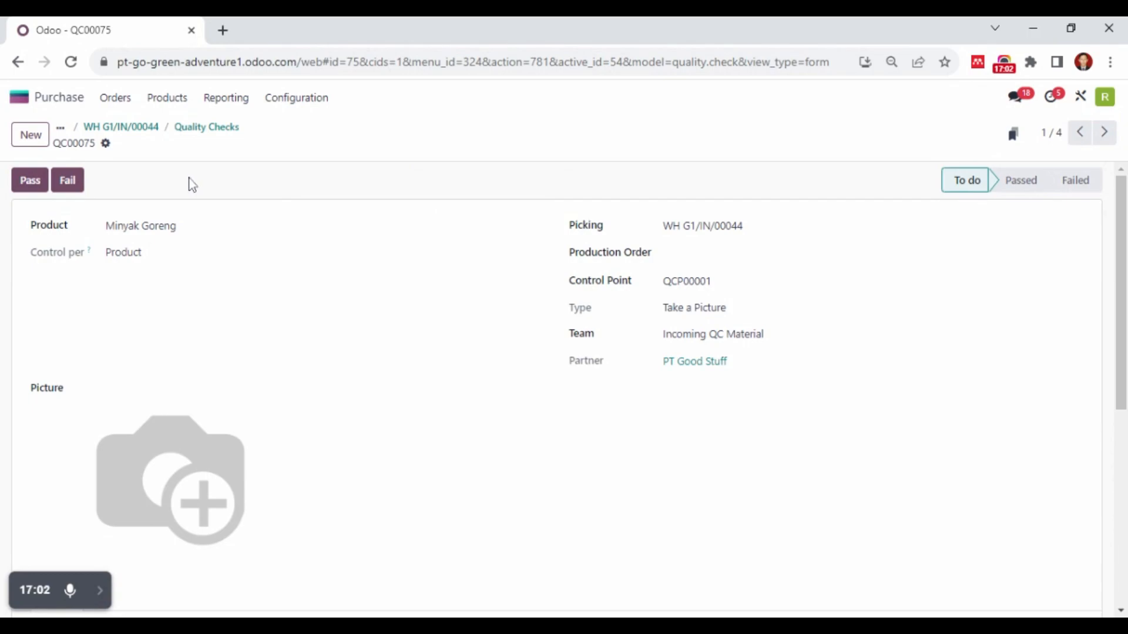
scroll(130, 422, "down", 3)
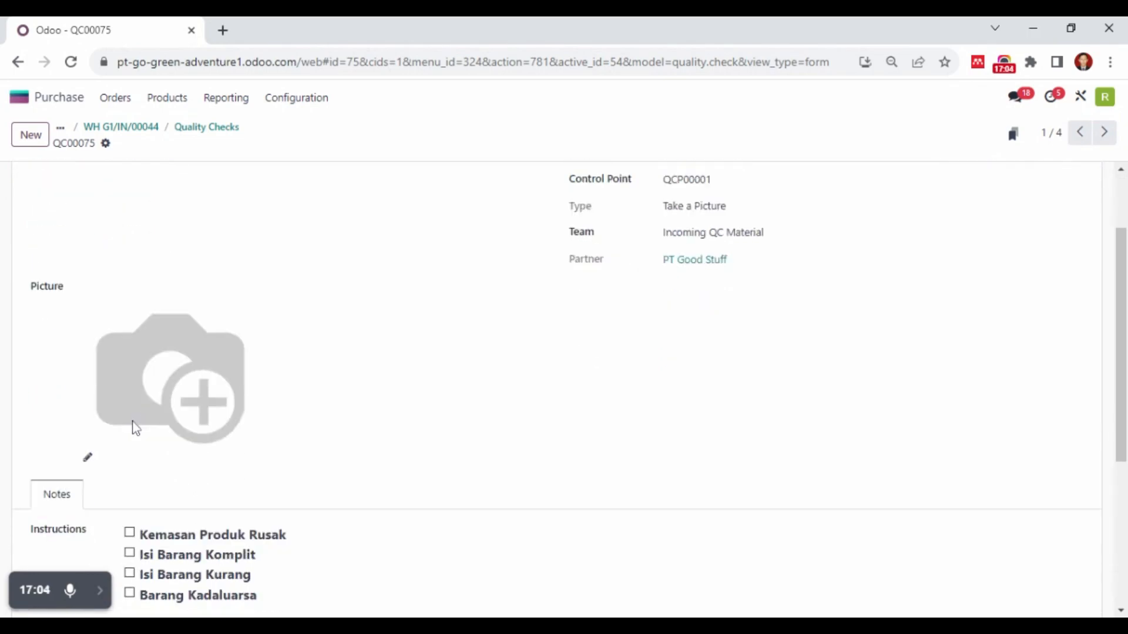
scroll(130, 403, "up", 1)
scroll(130, 403, "up", 1)
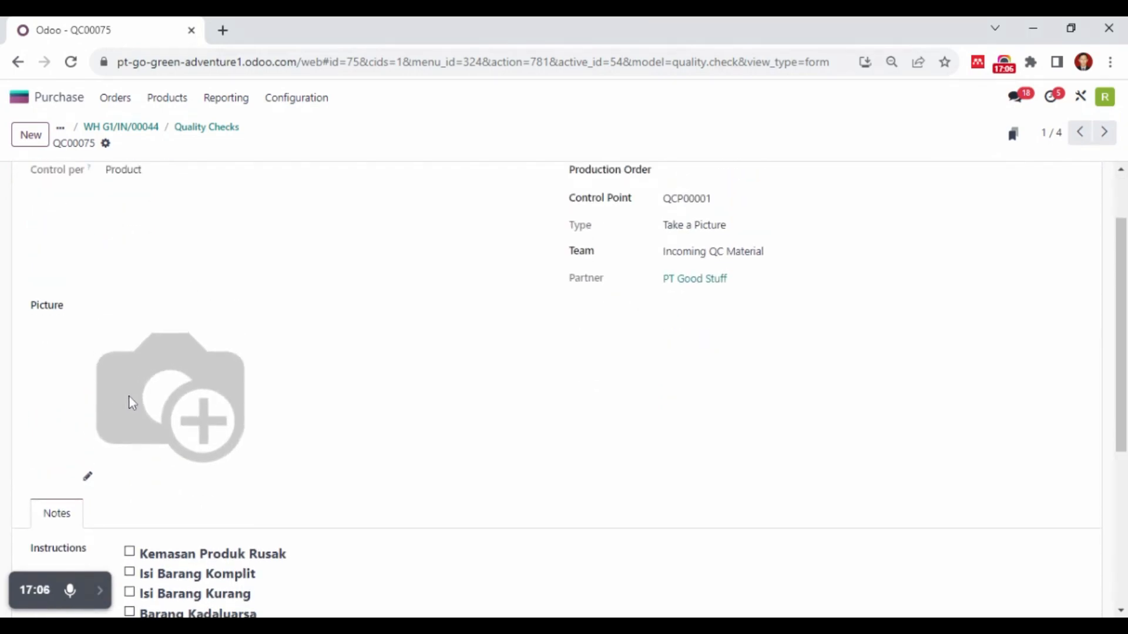
scroll(130, 403, "up", 2)
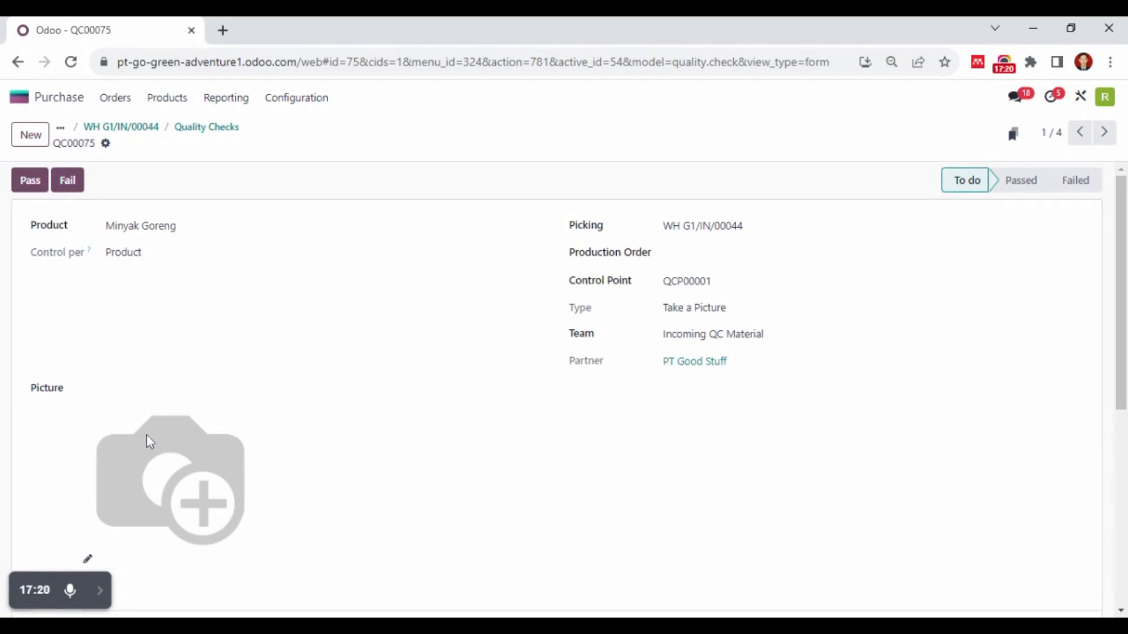
scroll(125, 457, "down", 1)
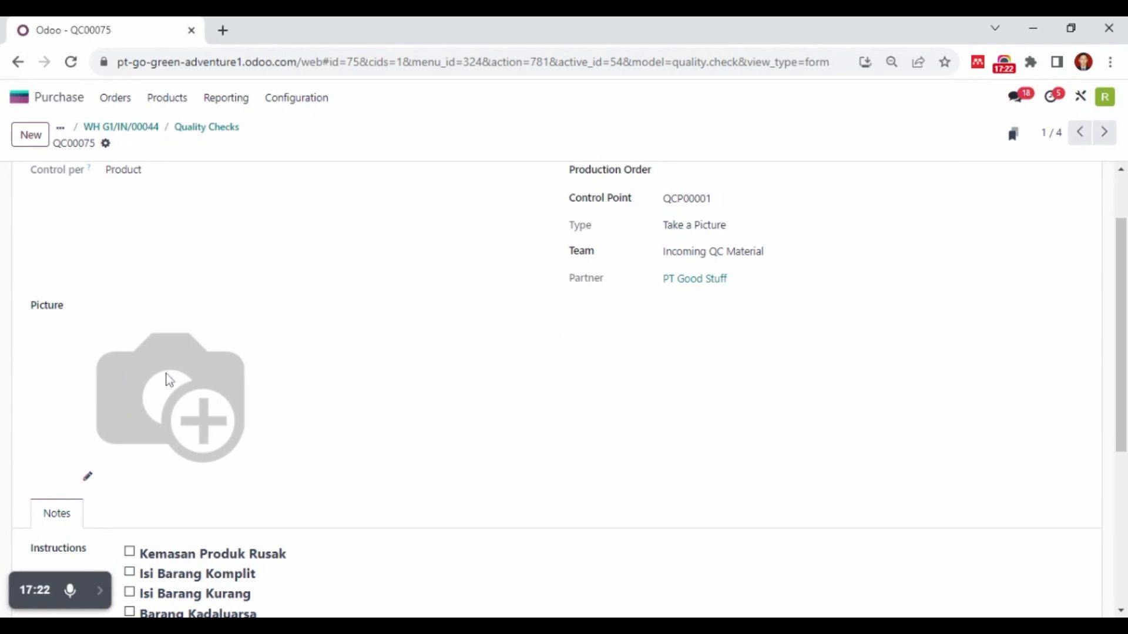
scroll(587, 355, "up", 1)
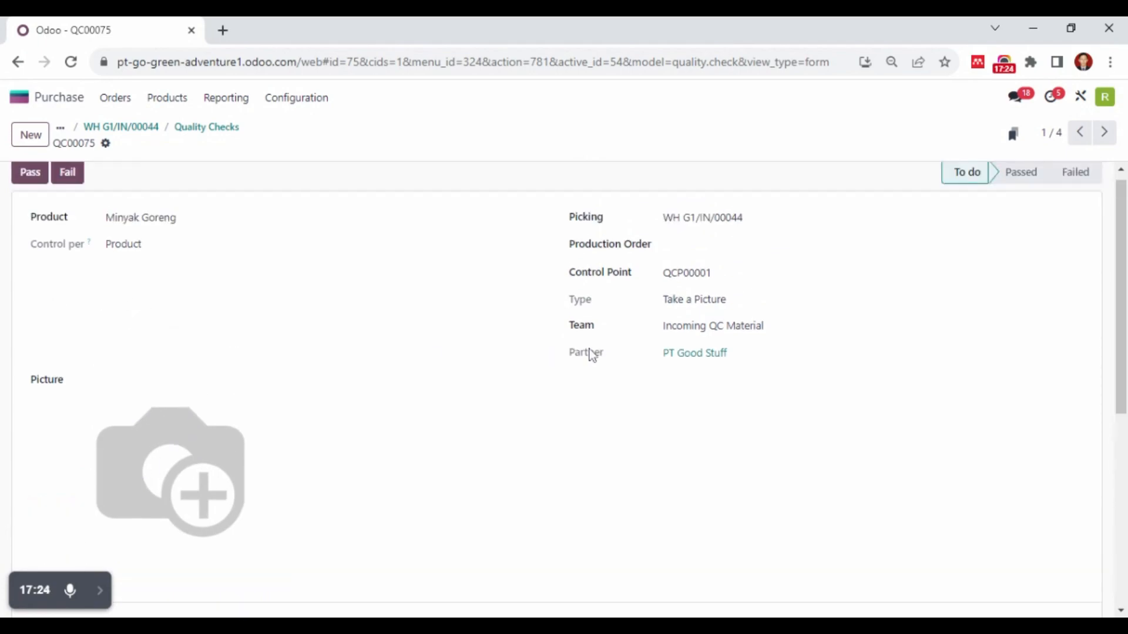
left_click(696, 253)
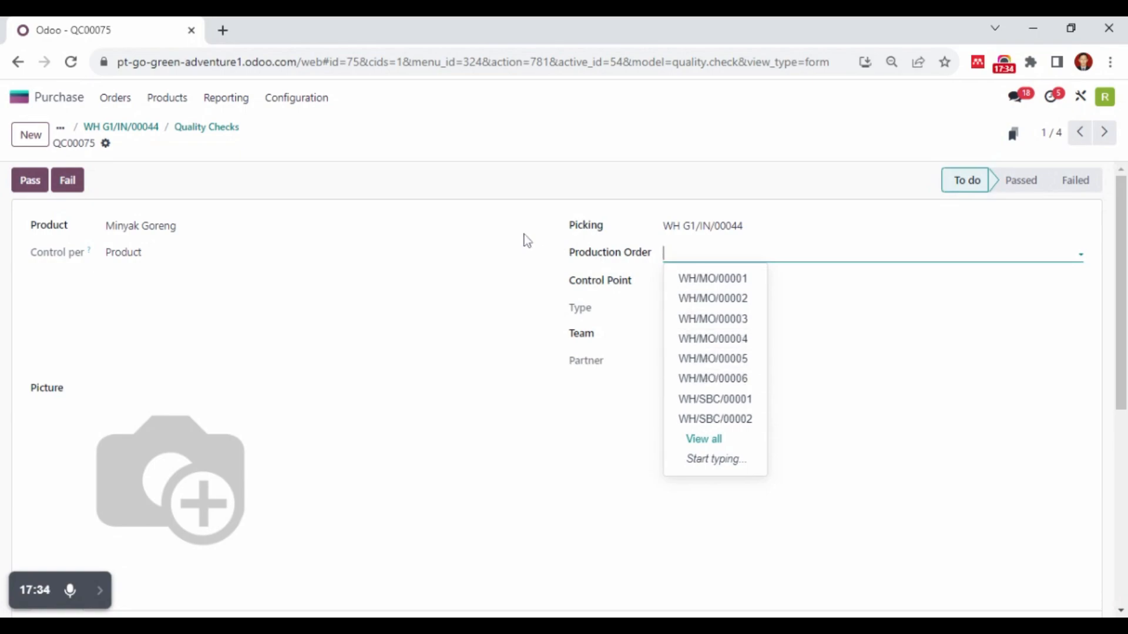
left_click(426, 219)
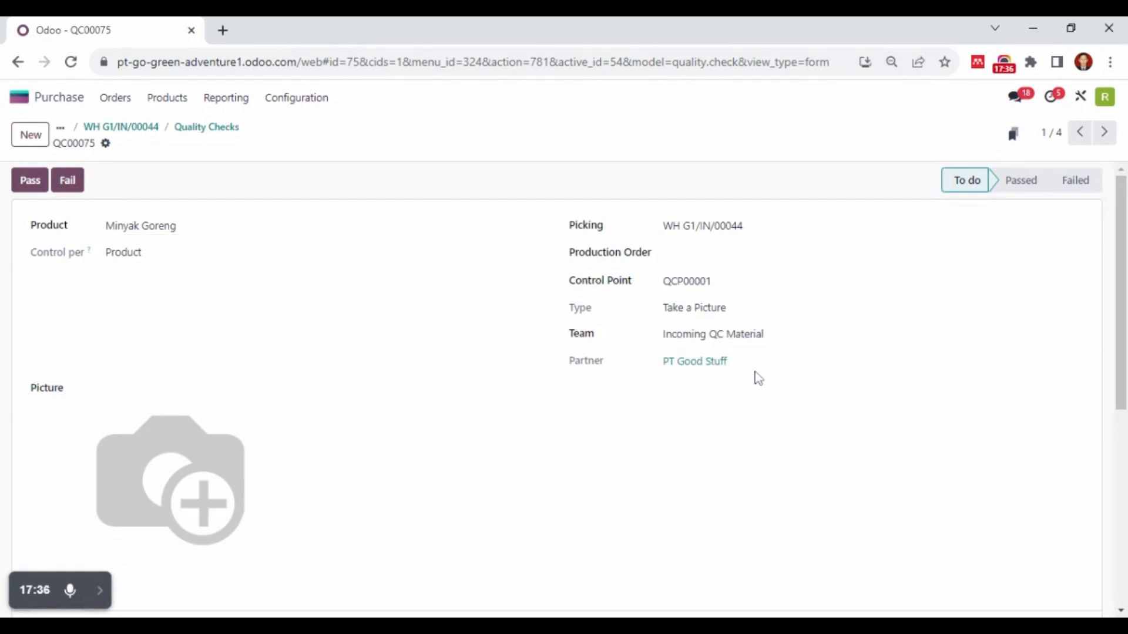
Tick Kemasan Produk Rusak, Isi Barang Kurang and Barang Kadaluarsa in the instructions and pass the Minyak Goreng quality check
scroll(755, 378, "down", 3)
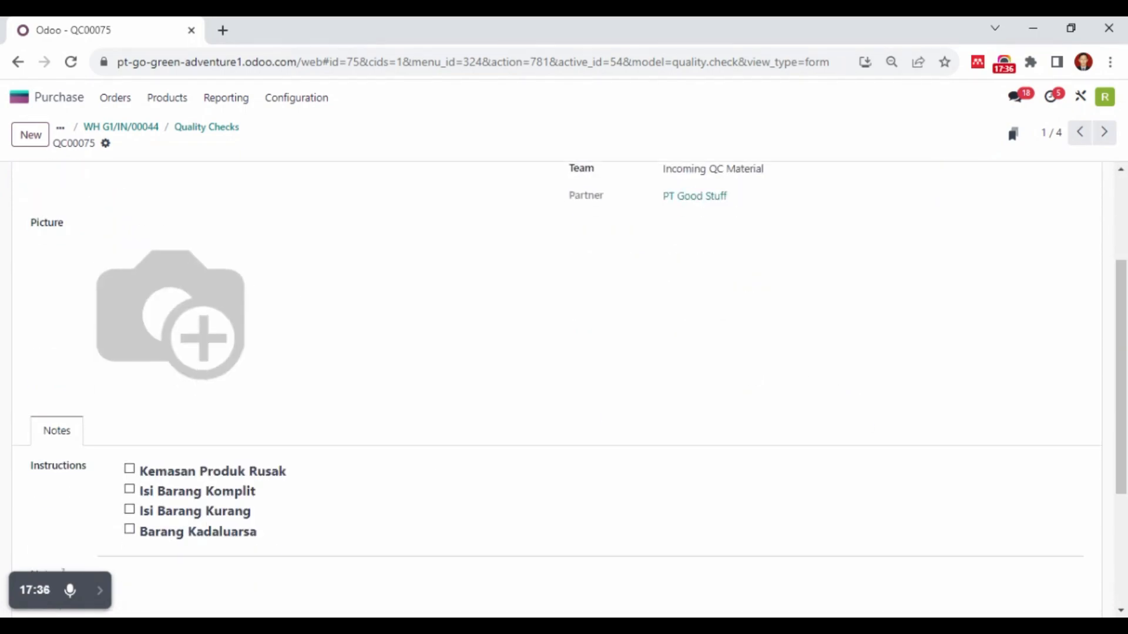
left_click(130, 470)
left_click(129, 511)
left_click(130, 530)
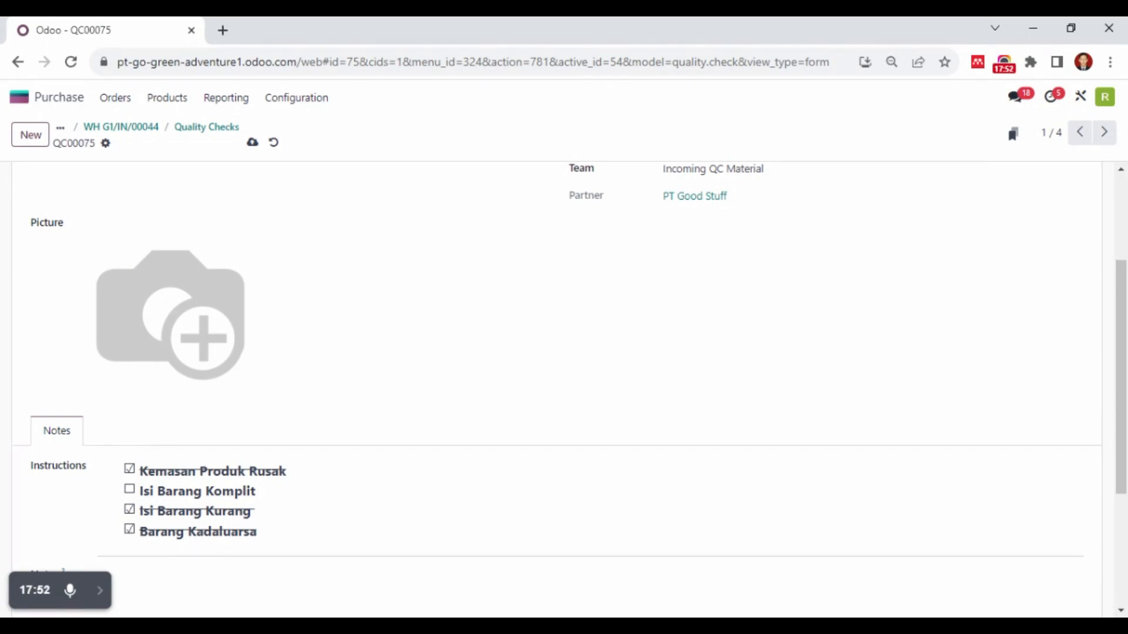
scroll(290, 501, "up", 3)
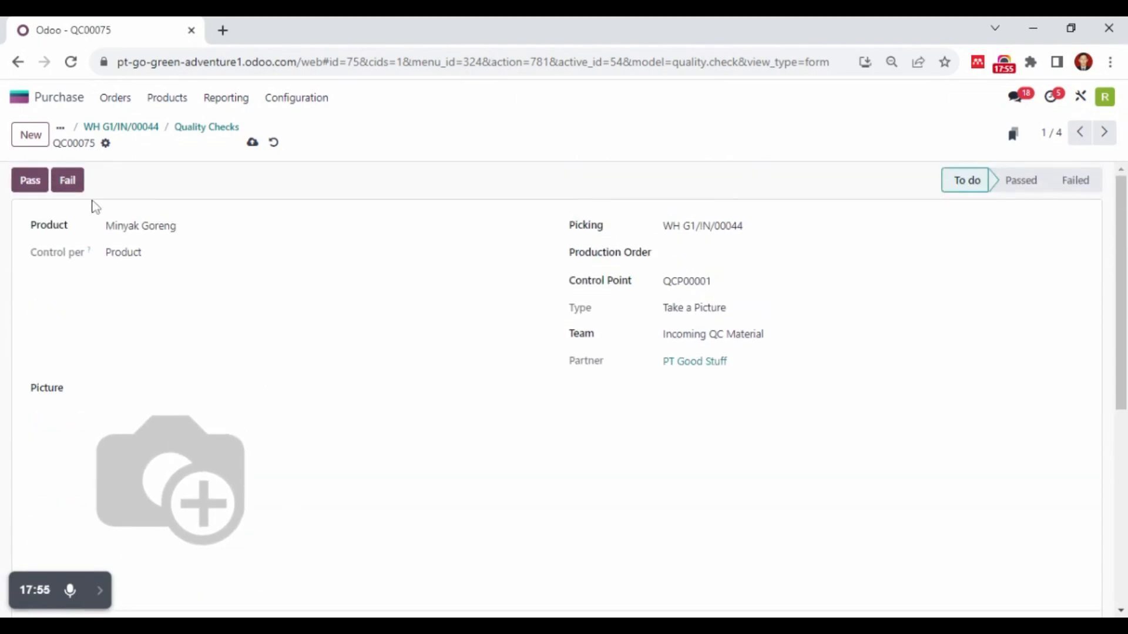
left_click(44, 183)
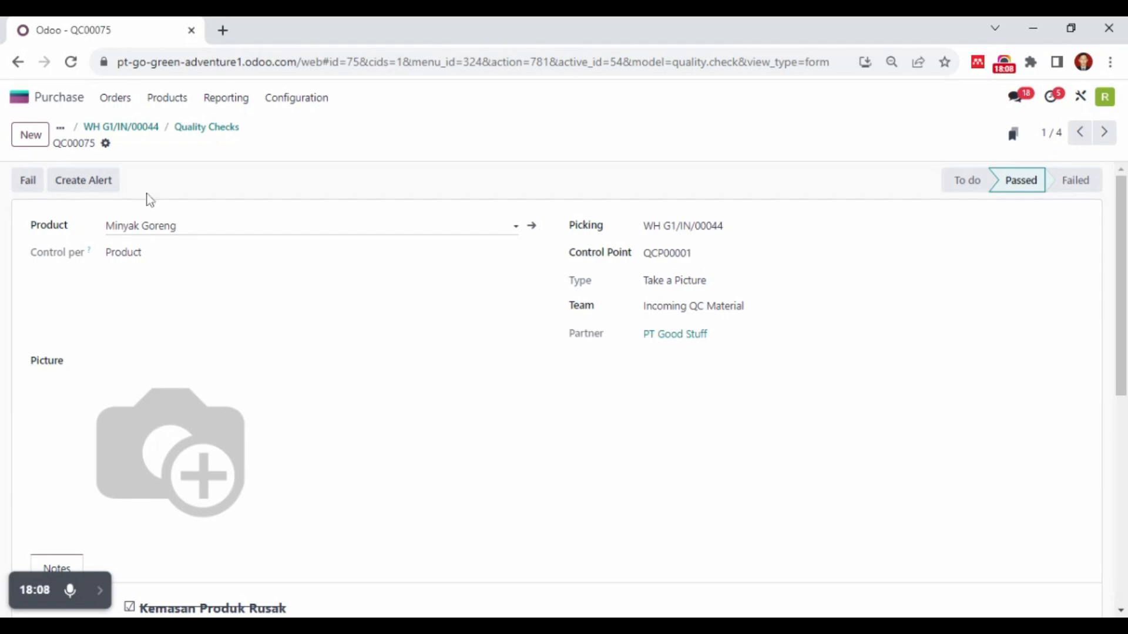
Return to the receipt's quality checks and pass the check for Gula
left_click(158, 136)
left_click(546, 135)
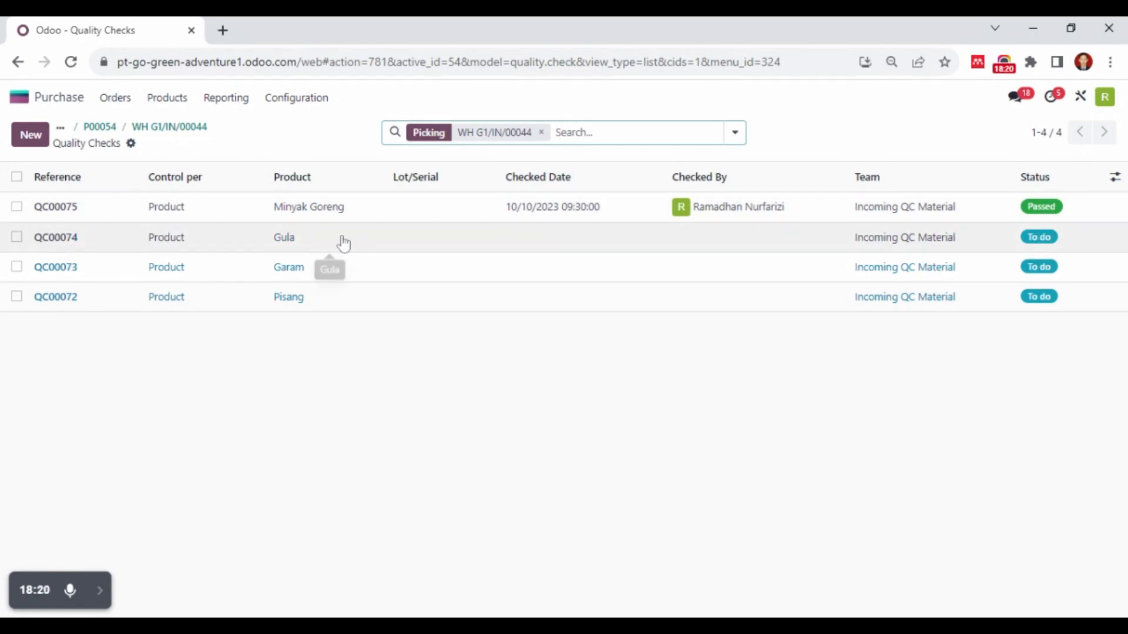
left_click(343, 243)
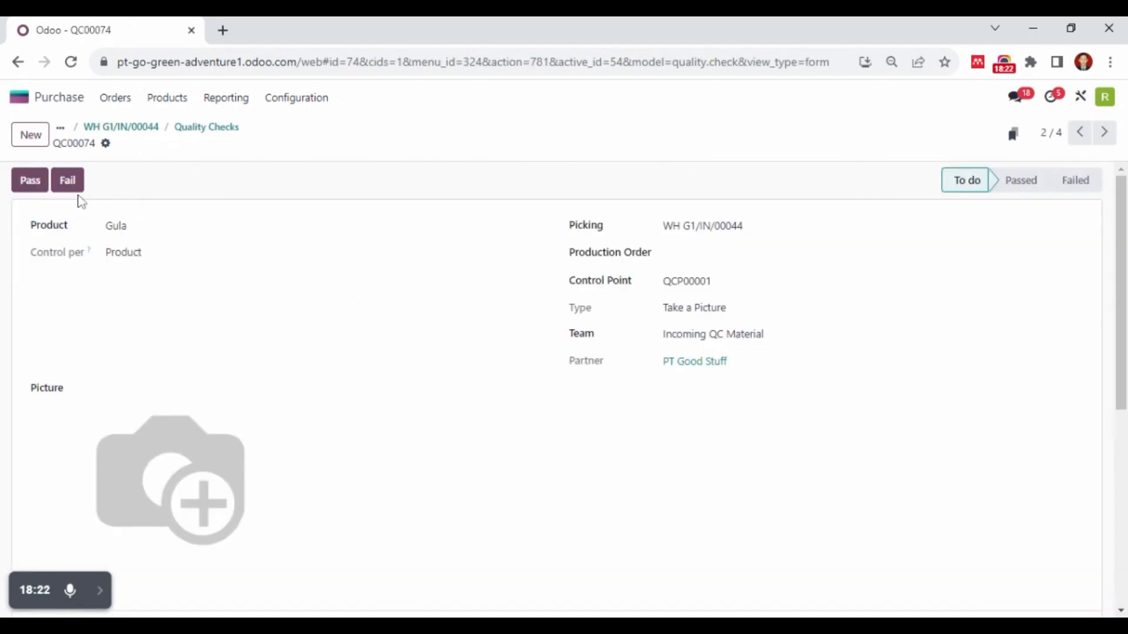
left_click(30, 183)
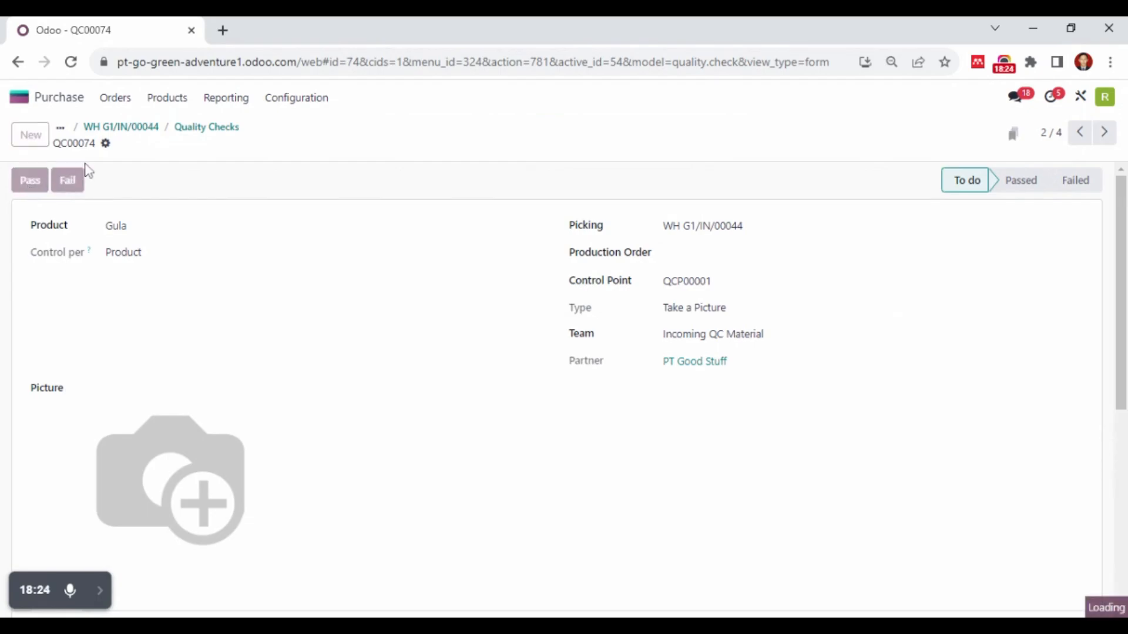
Switch to the Quality module's list of quality checks and pass the pending check for Garam
left_click(212, 130)
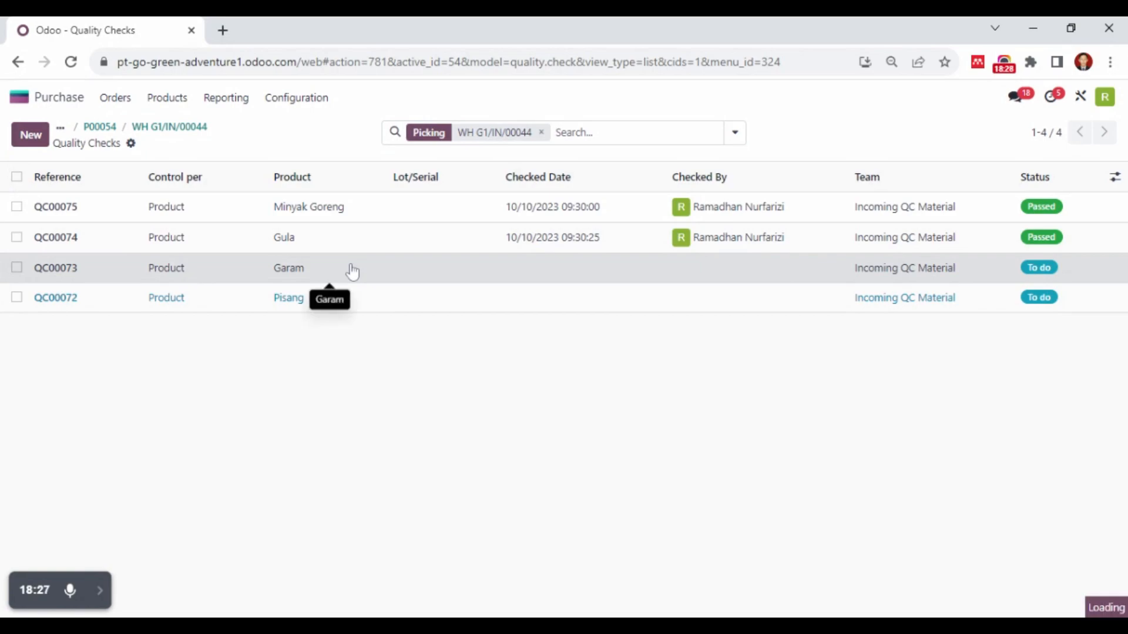
left_click(352, 272)
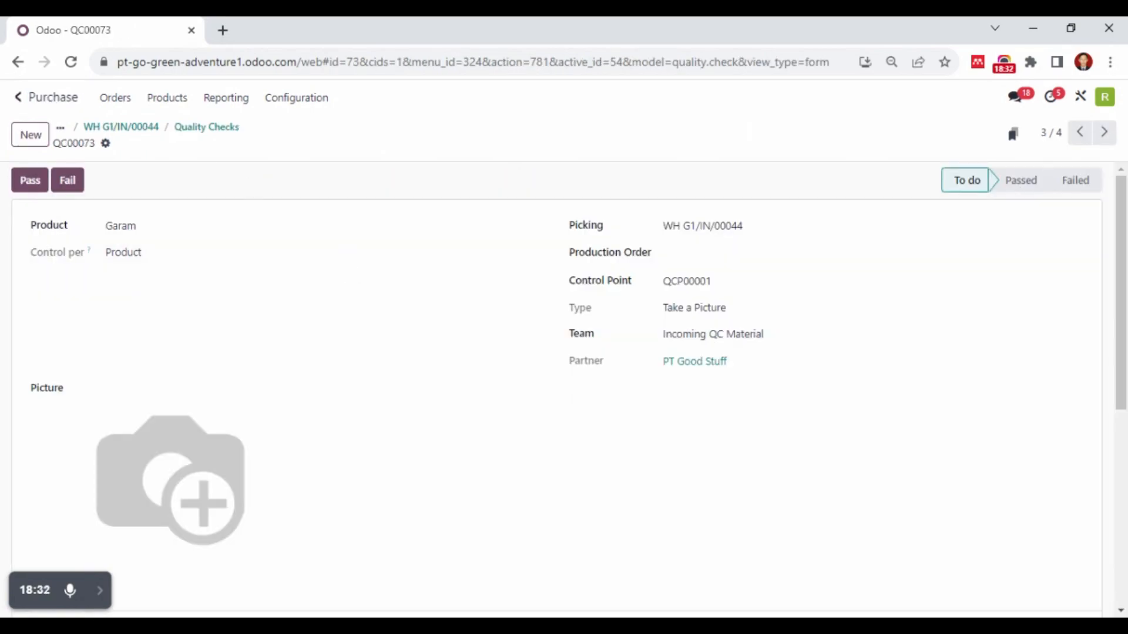
left_click(50, 101)
left_click(415, 431)
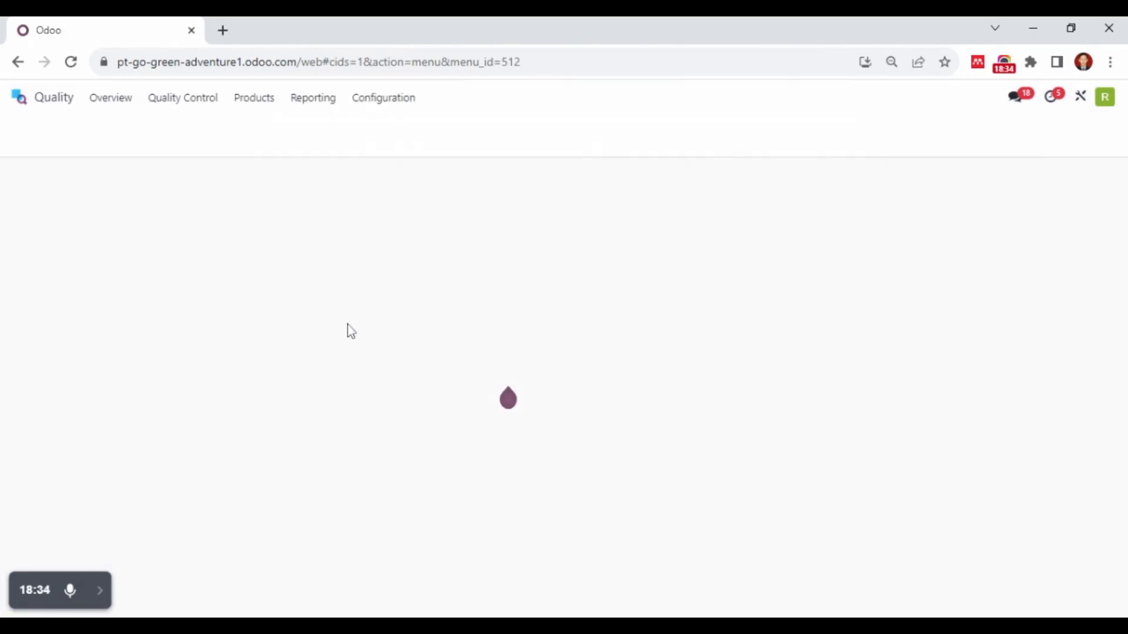
left_click(166, 101)
left_click(177, 147)
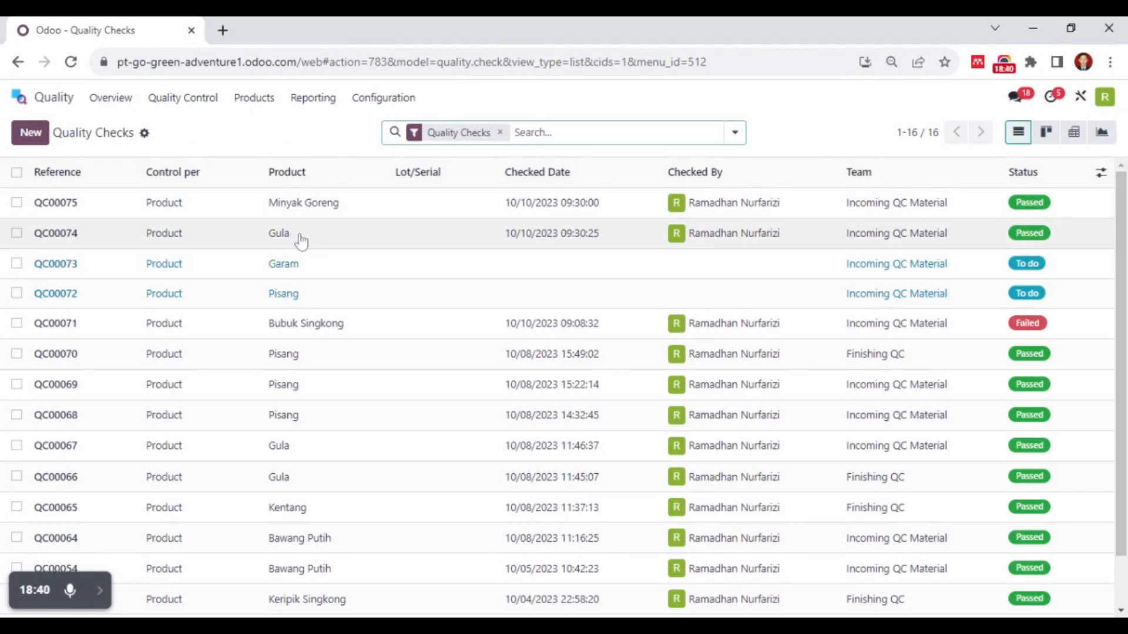
left_click(329, 281)
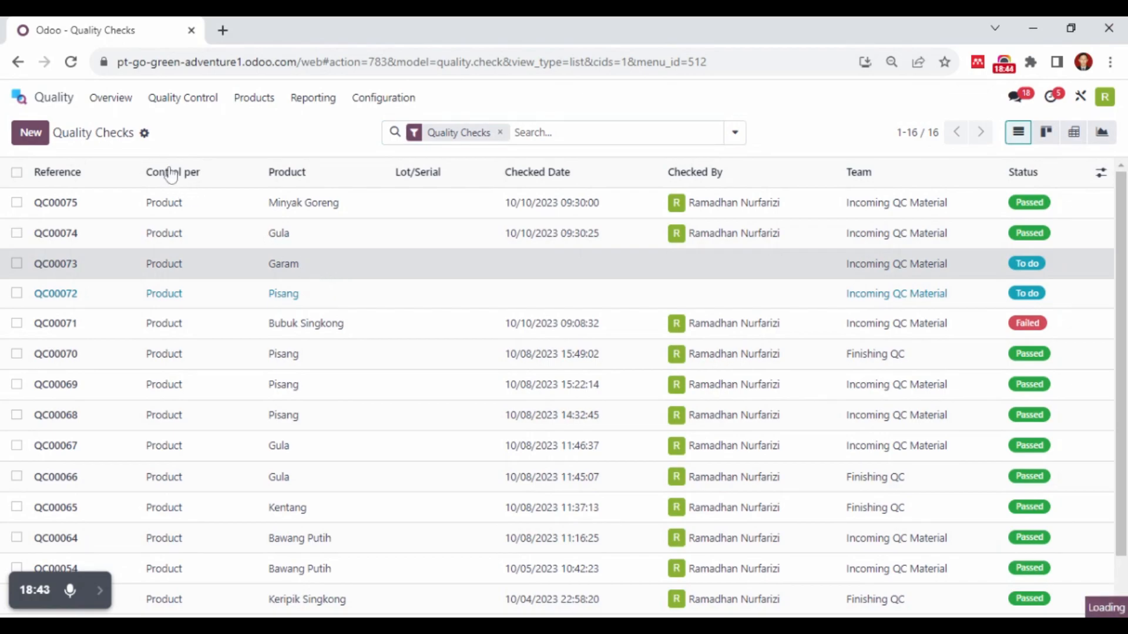
left_click(31, 176)
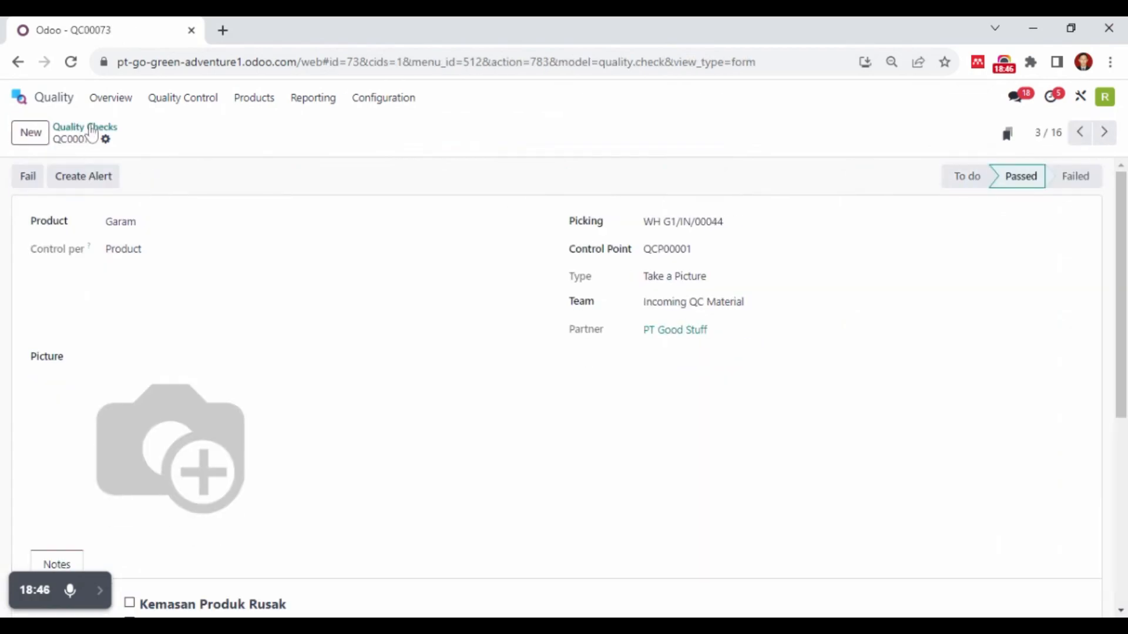
Fail the pending quality check for Pisang and create a quality alert from it
left_click(91, 134)
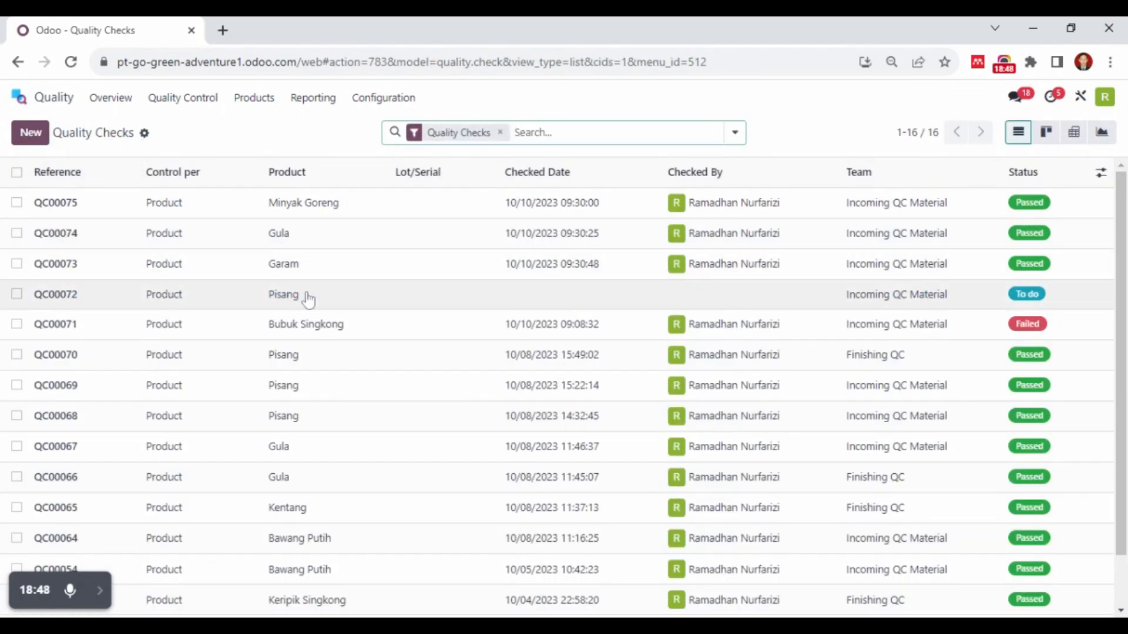
left_click(309, 299)
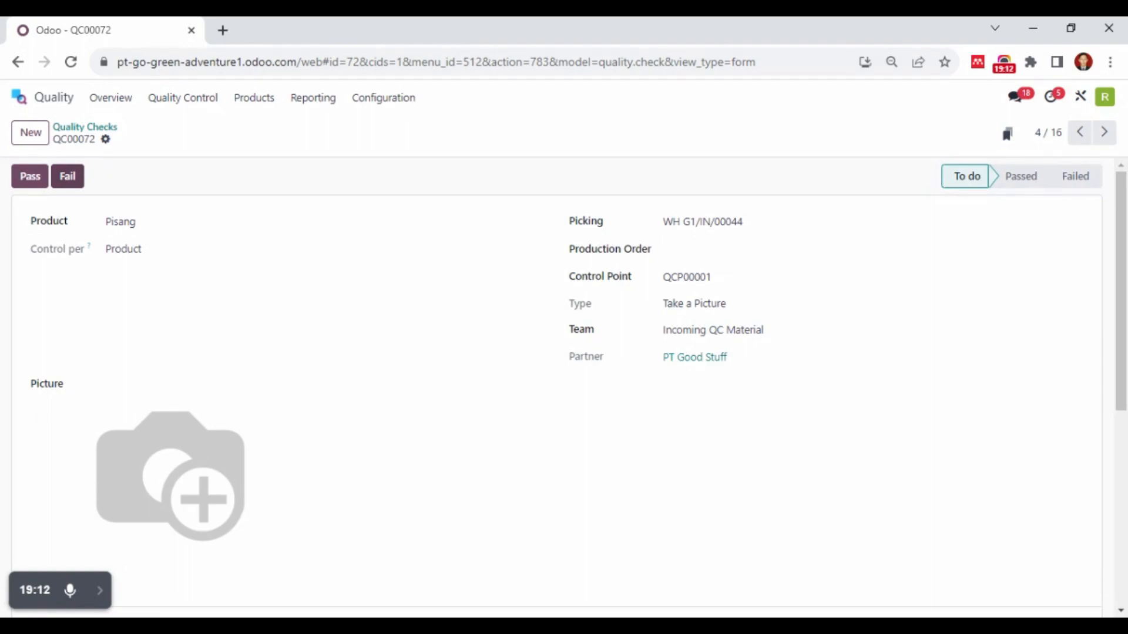
left_click(70, 178)
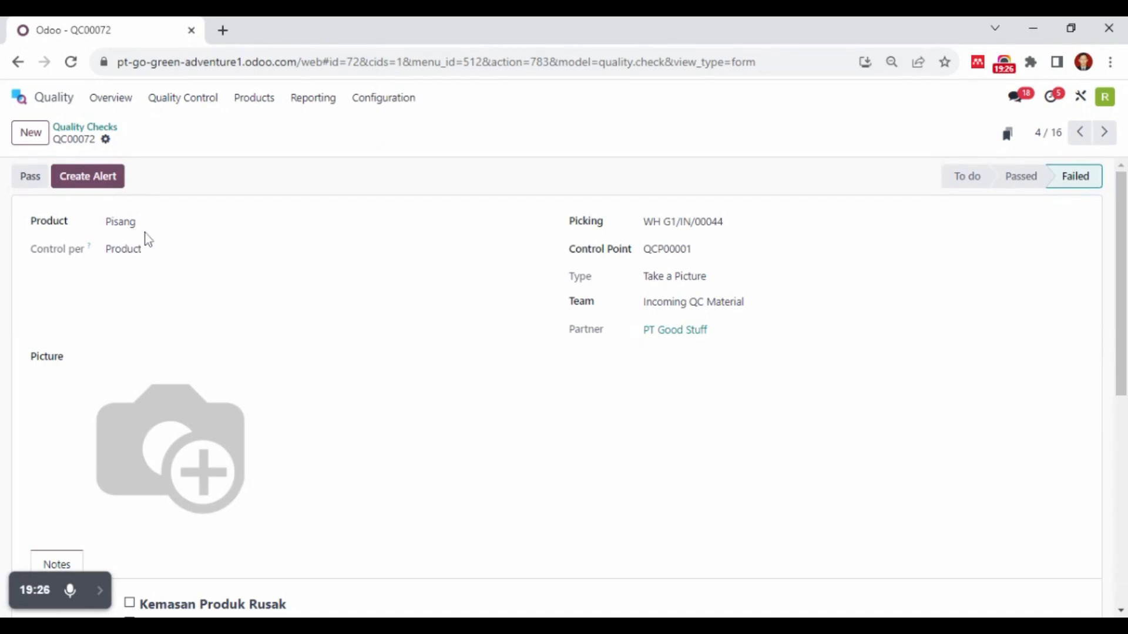
left_click(99, 187)
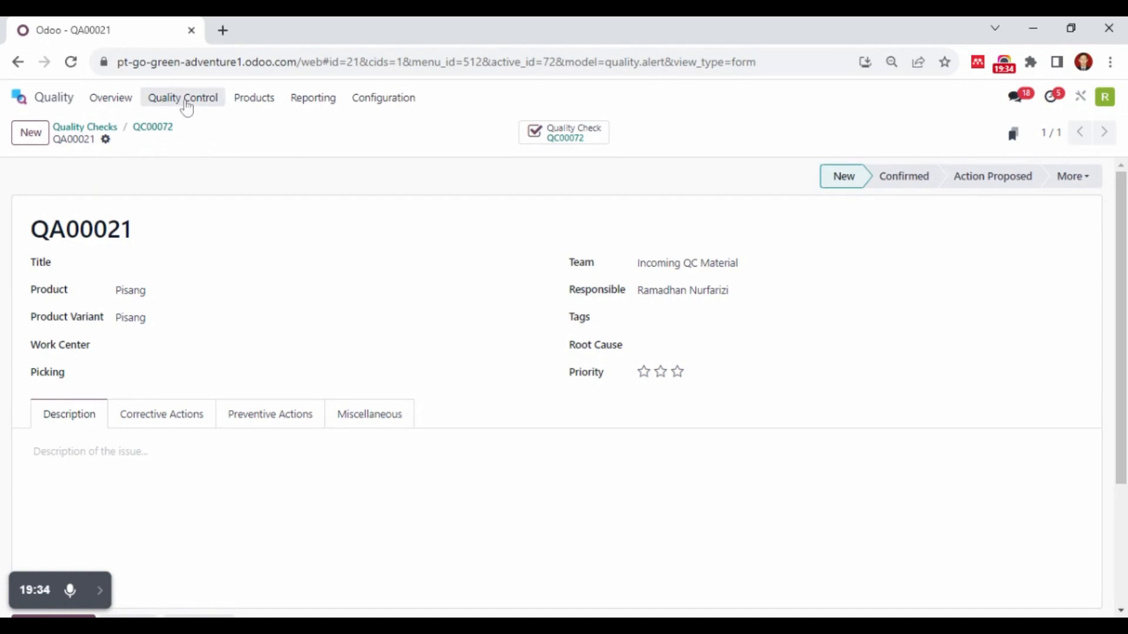
Open the Quality Alerts board and add a new stage named Karbit to it
left_click(151, 99)
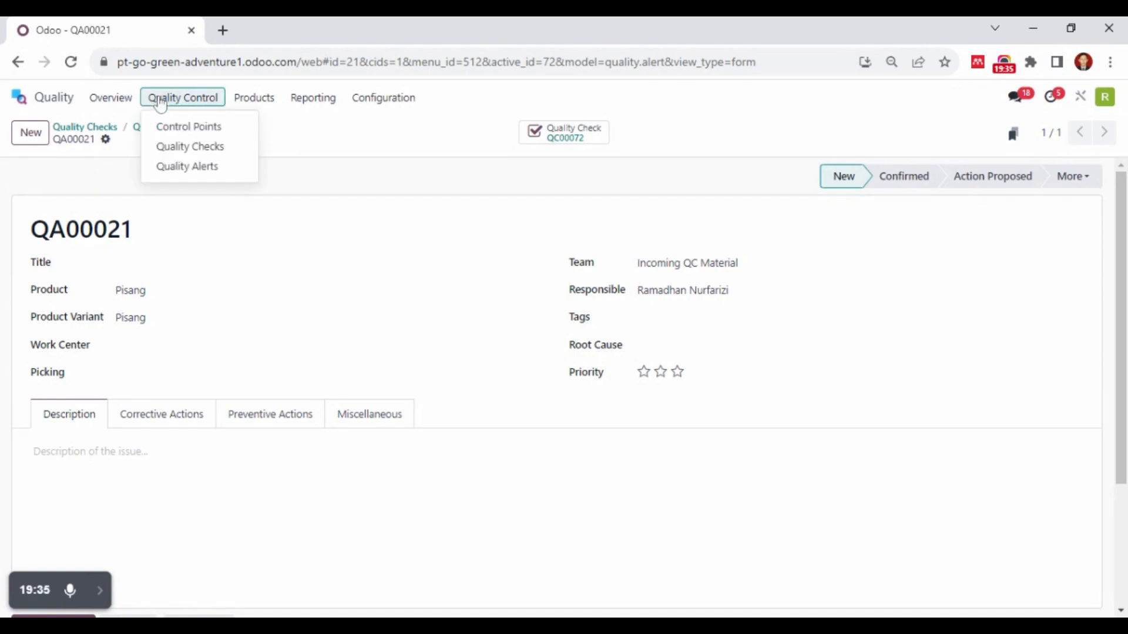
left_click(198, 171)
left_click(203, 101)
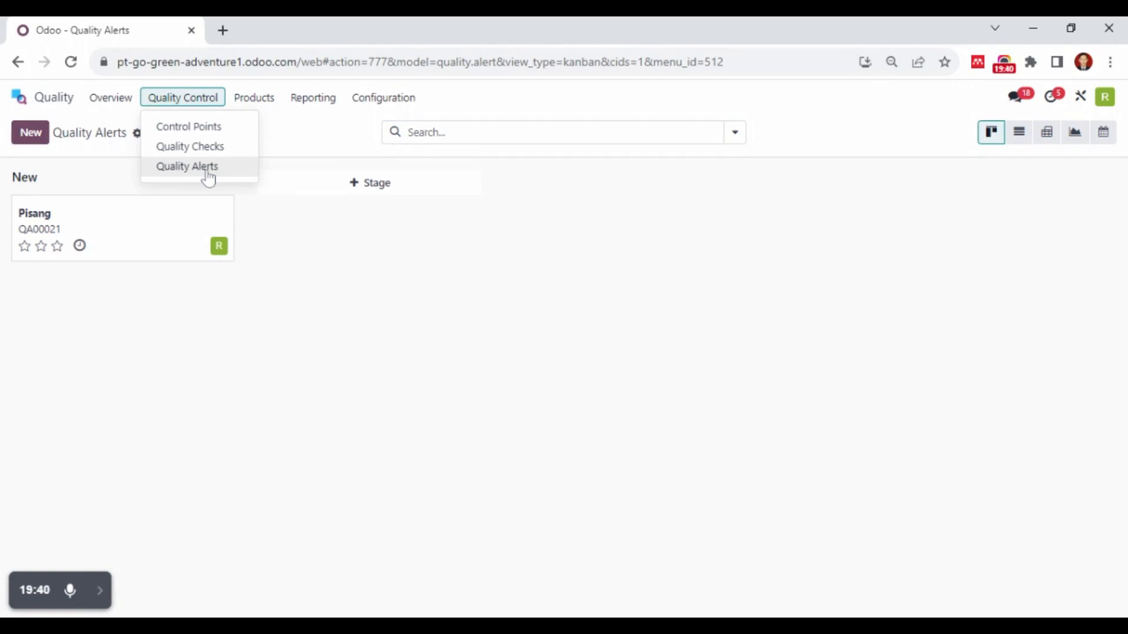
left_click(292, 251)
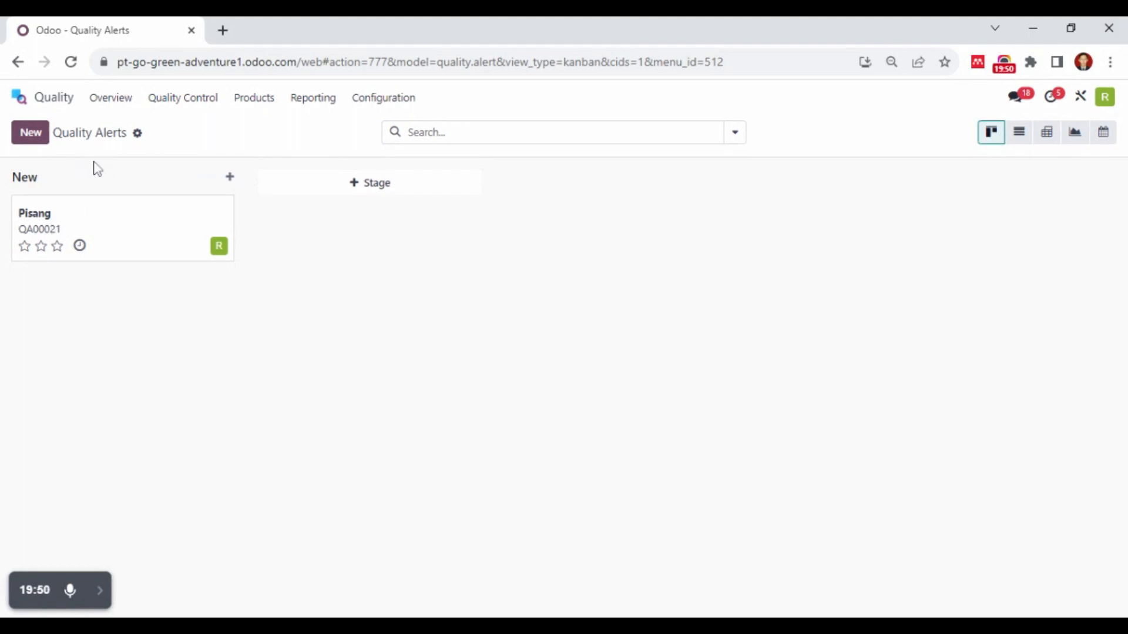
left_click(41, 252)
left_click(358, 184)
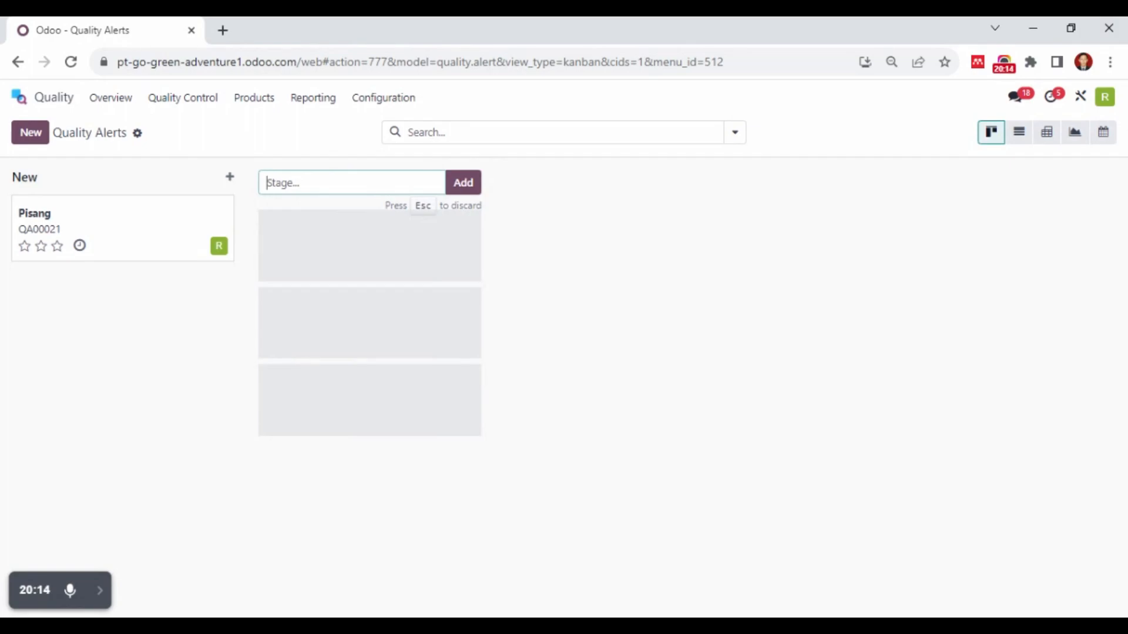
type("Karbit")
left_click(148, 347)
left_click(376, 195)
left_click(474, 182)
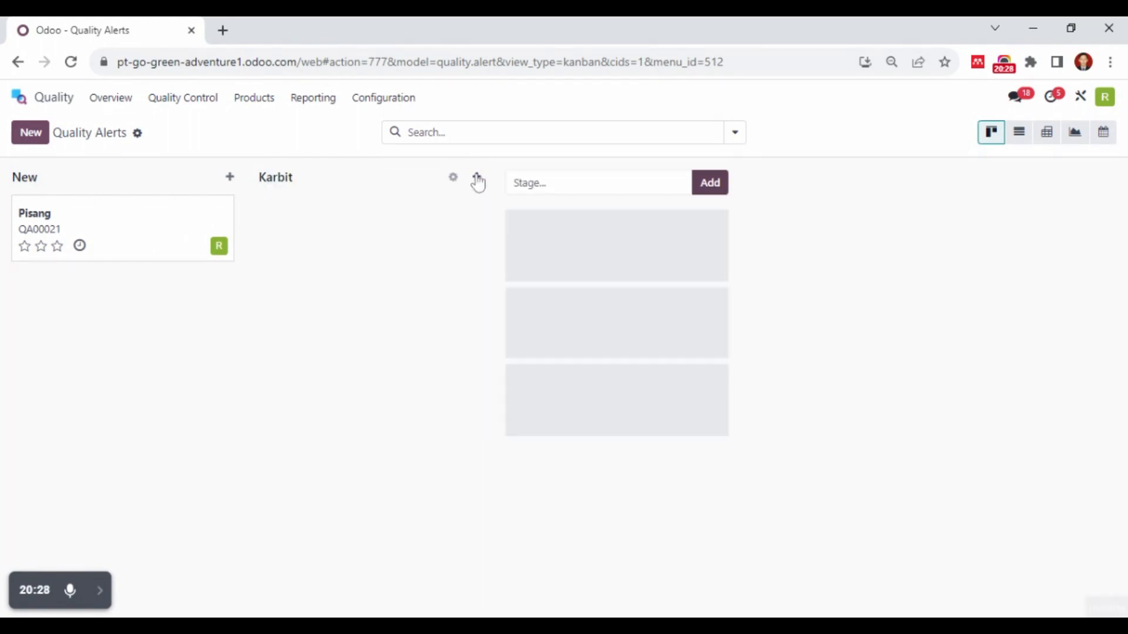
left_click(419, 286)
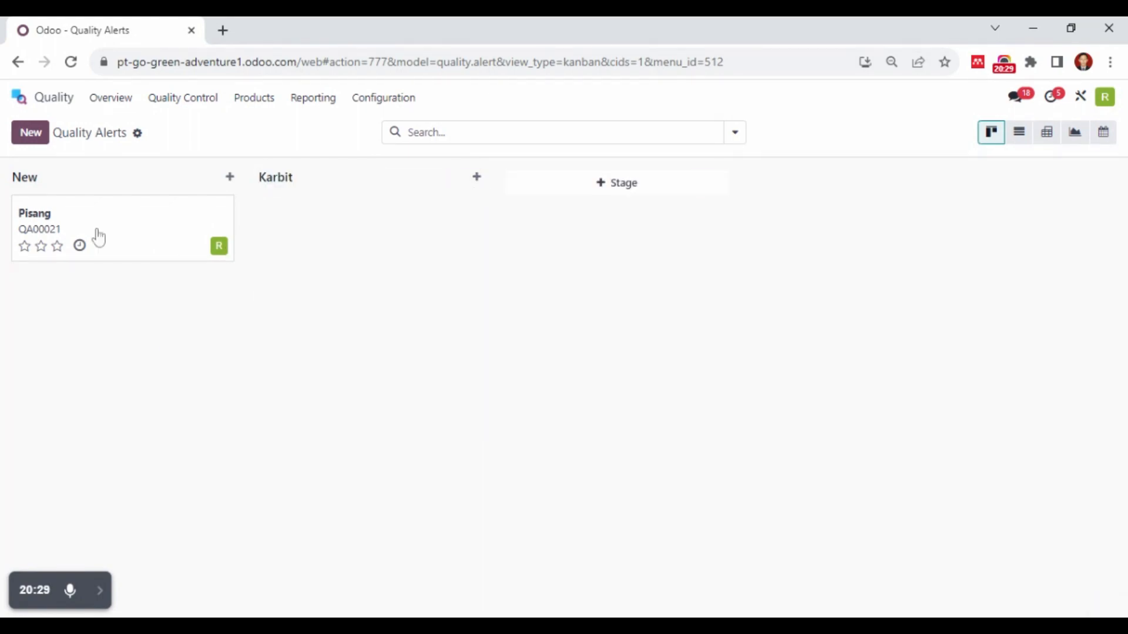
Open the Pisang quality alert and move it through Karbit, Confirmed and Action Proposed to the Solved stage
left_click(47, 222)
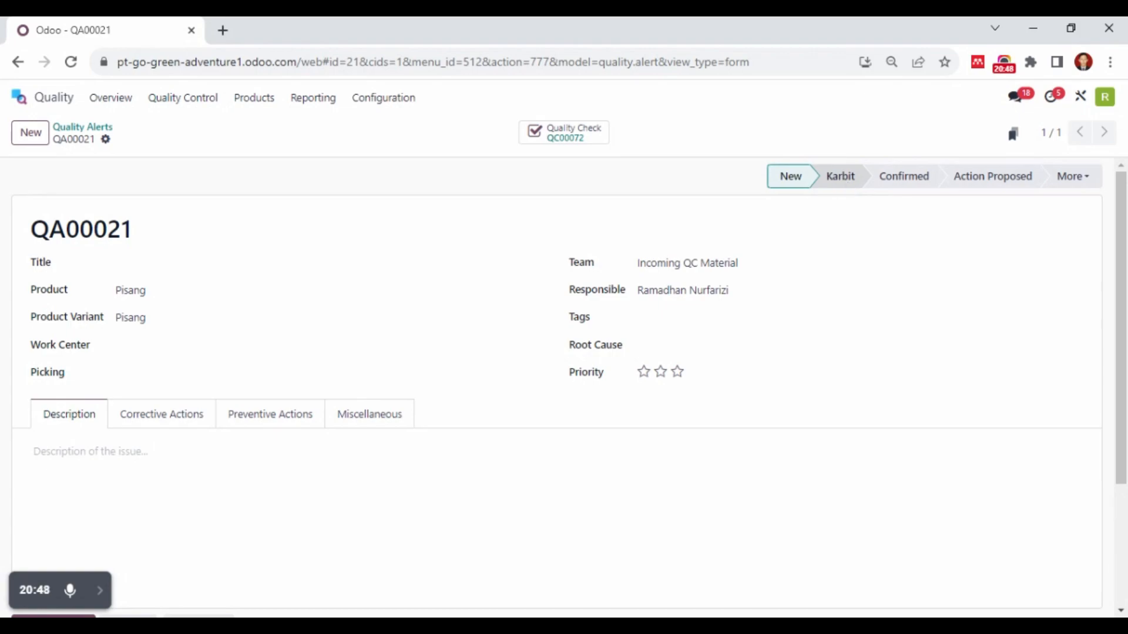
left_click(849, 188)
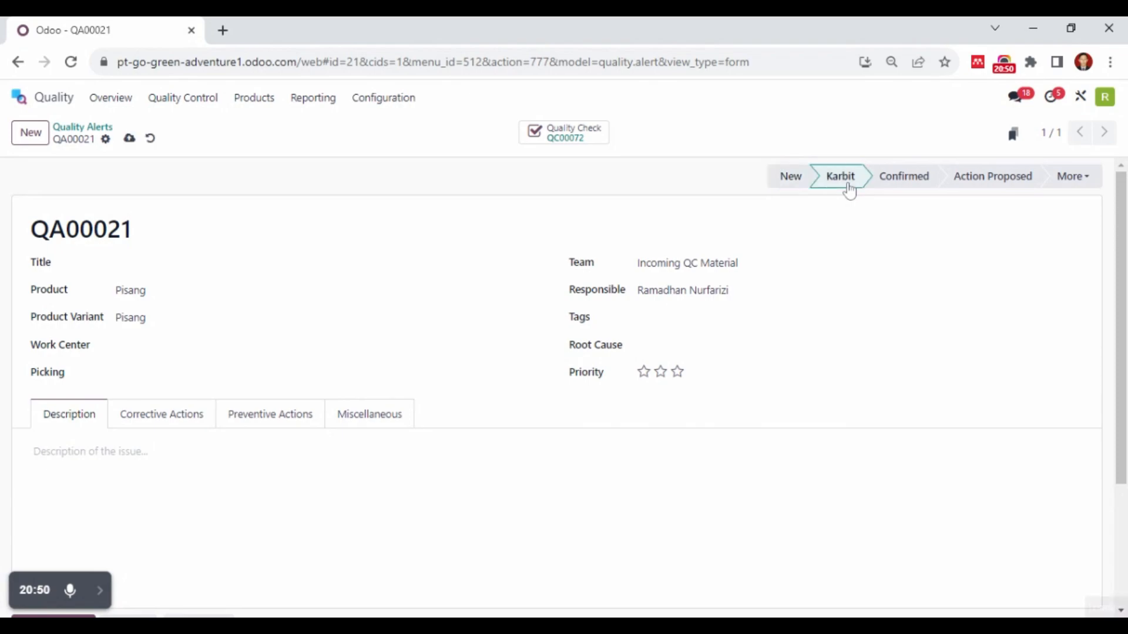
left_click(919, 189)
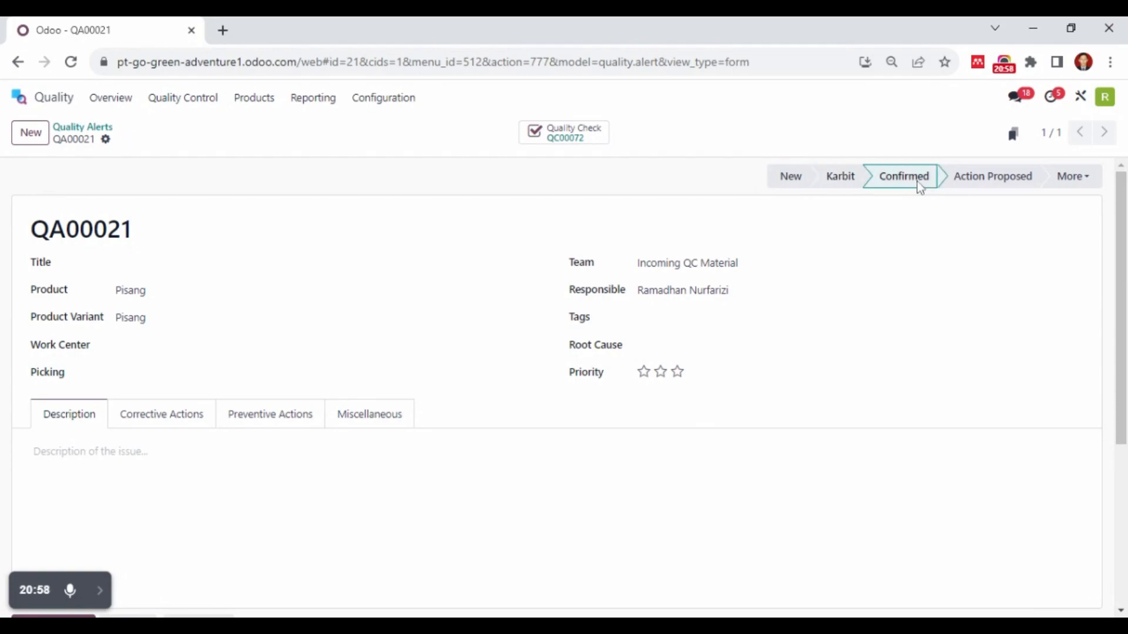
left_click(985, 188)
left_click(1070, 189)
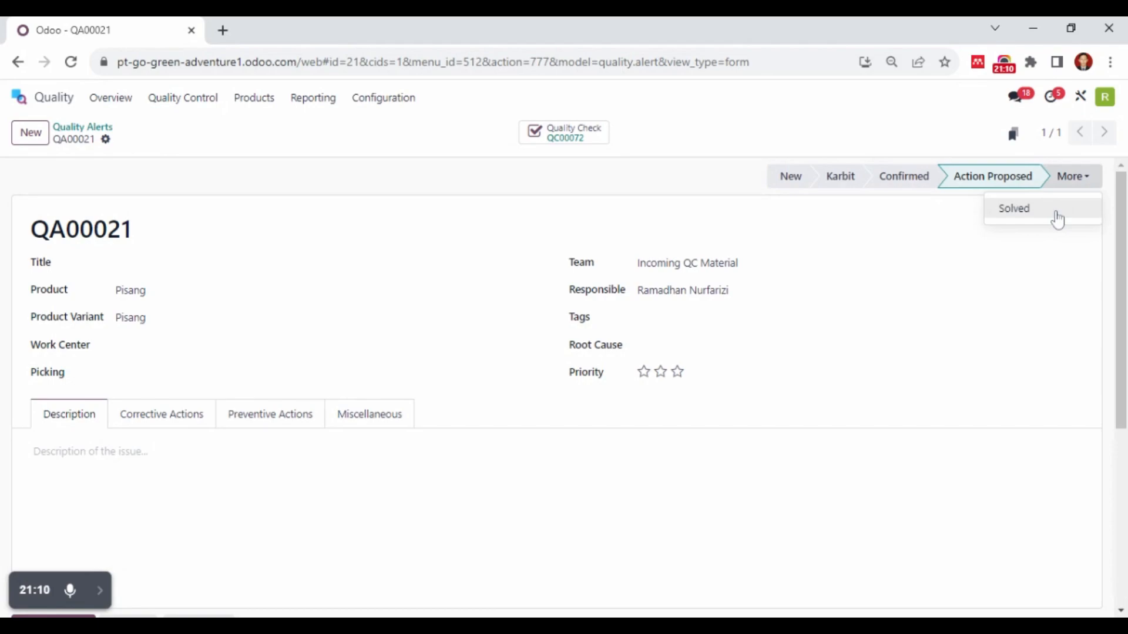
left_click(1057, 219)
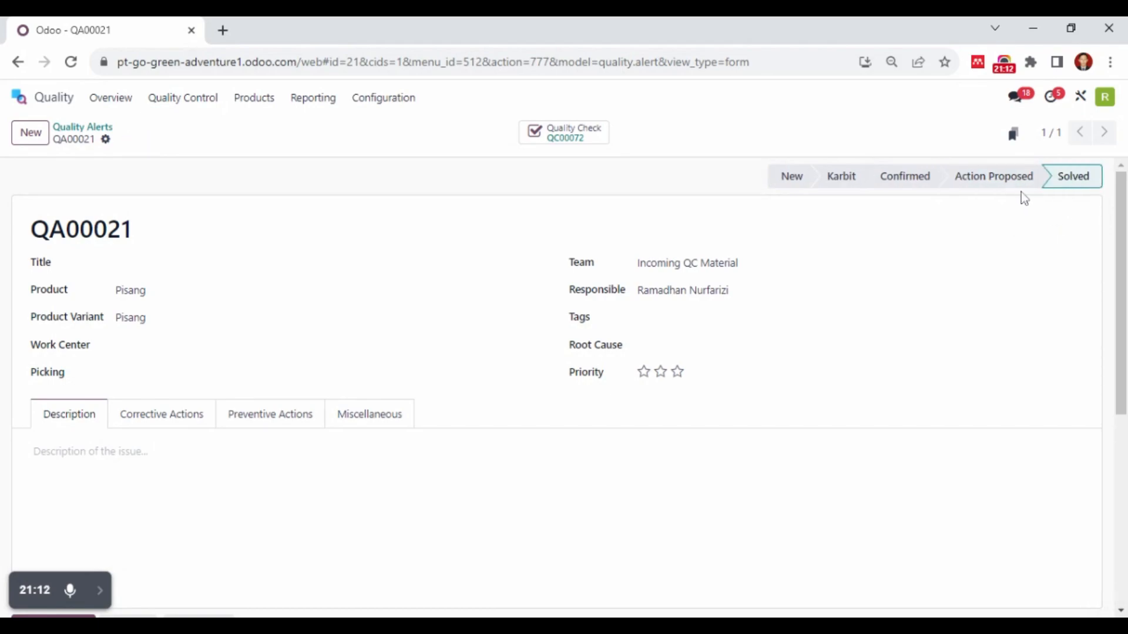
Return to the Quality Alerts board and unfold the Solved stage to view its alert
left_click(170, 101)
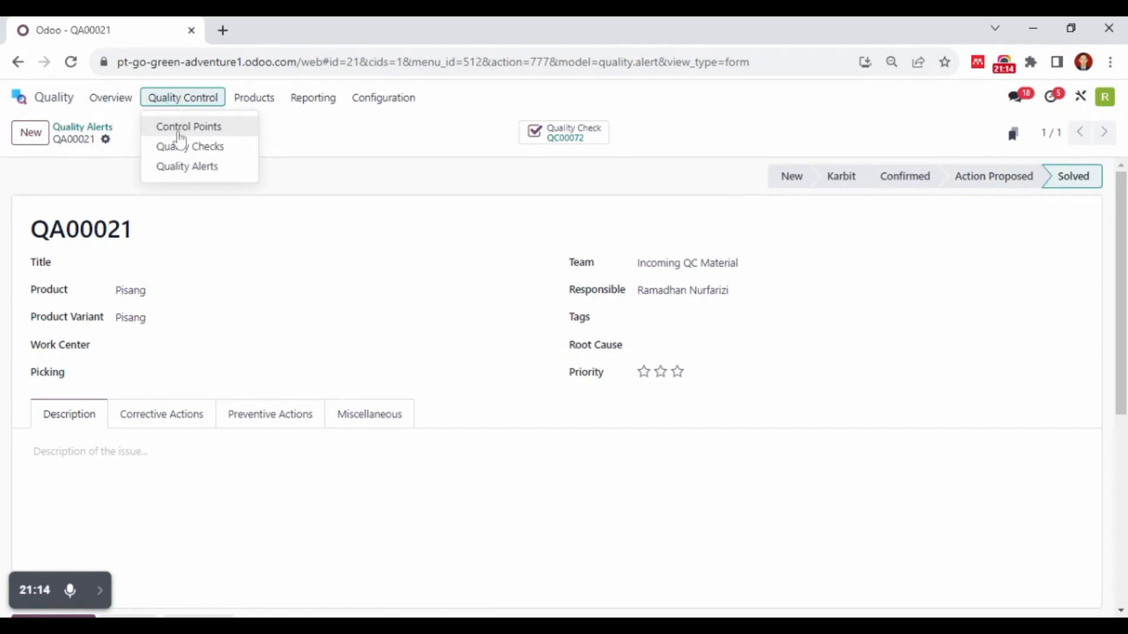
left_click(200, 169)
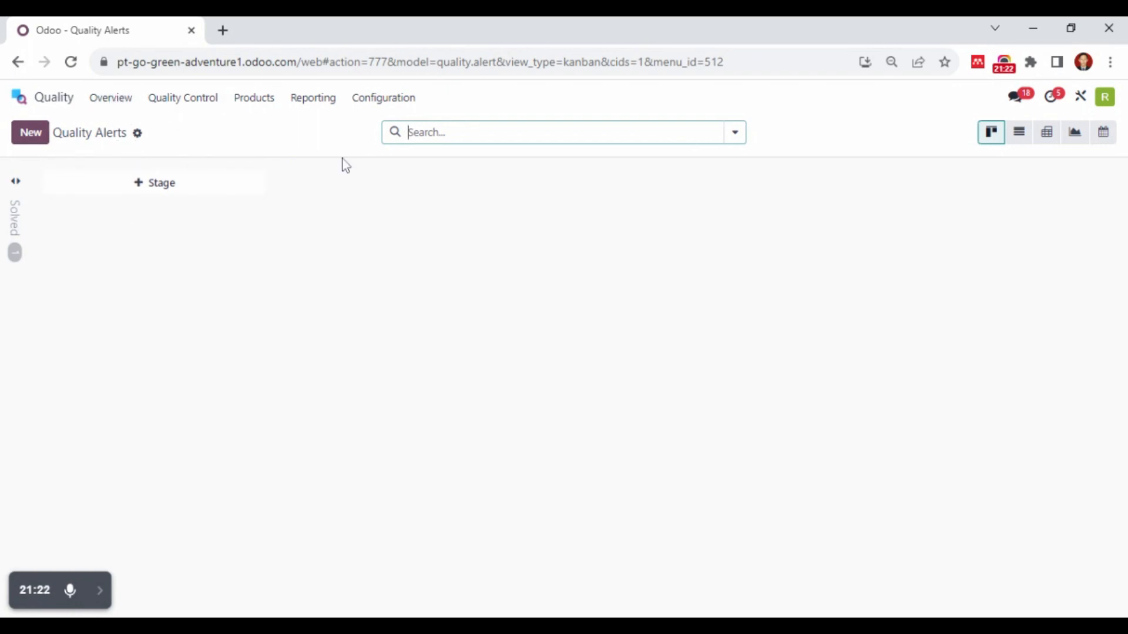
left_click(11, 228)
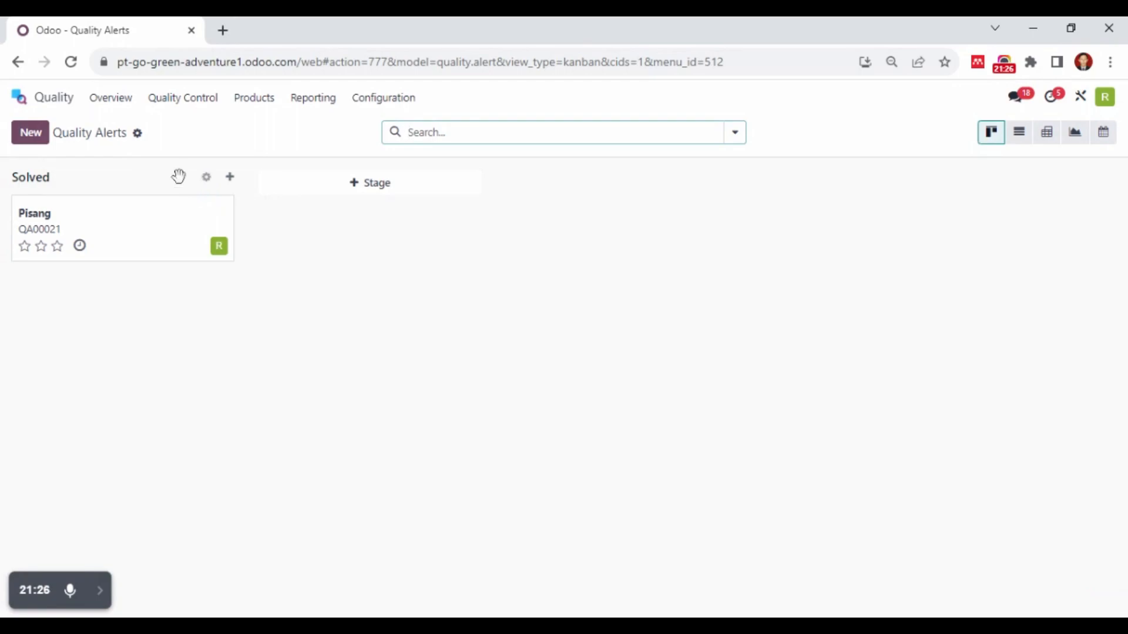
View the quality overview, open the Quality Checks report and list the failed checks from its chart
left_click(111, 100)
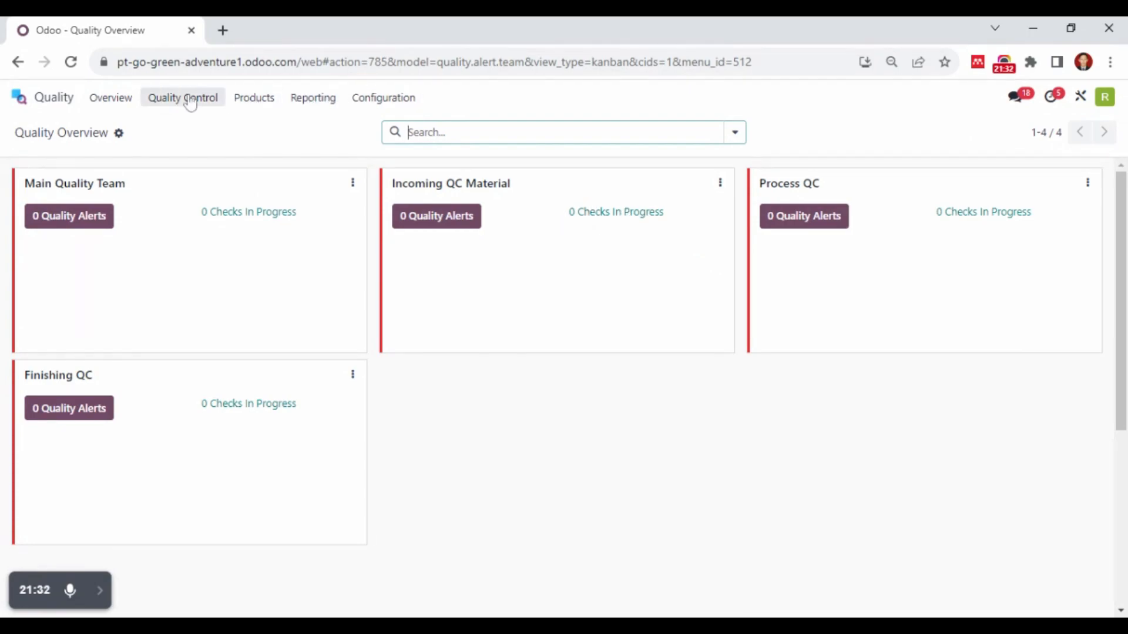
left_click(320, 111)
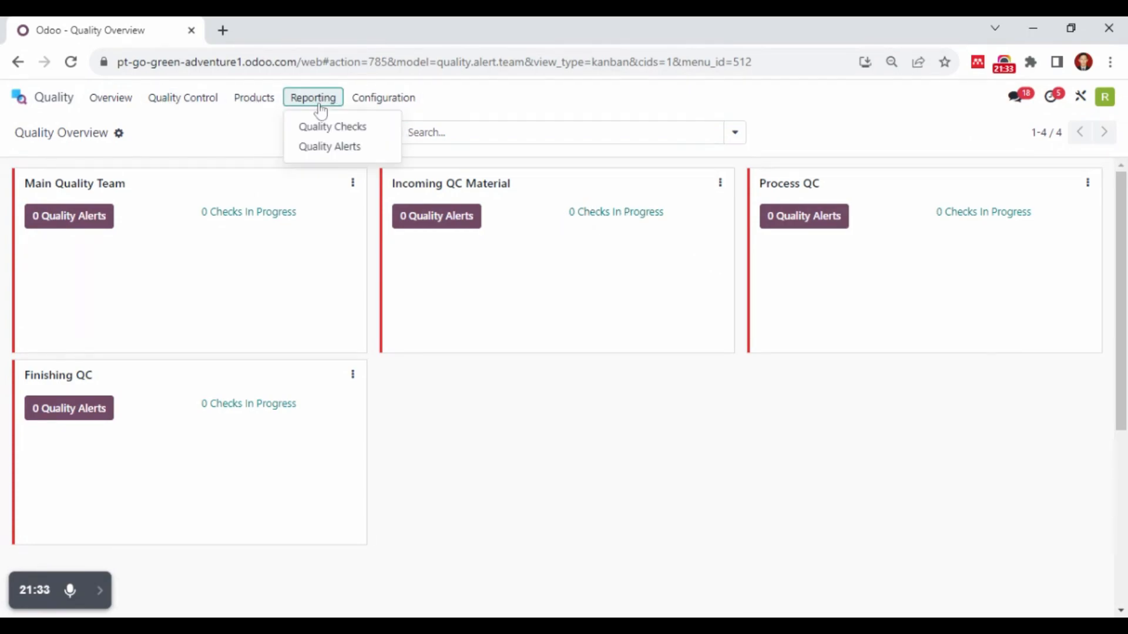
left_click(343, 137)
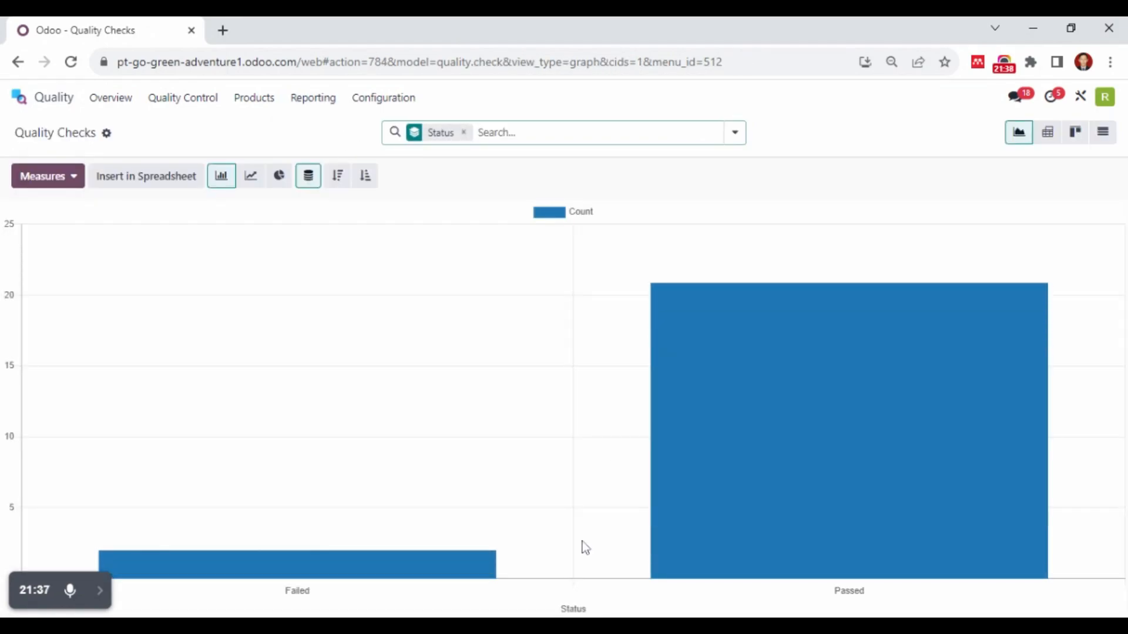
mouse_move(372, 579)
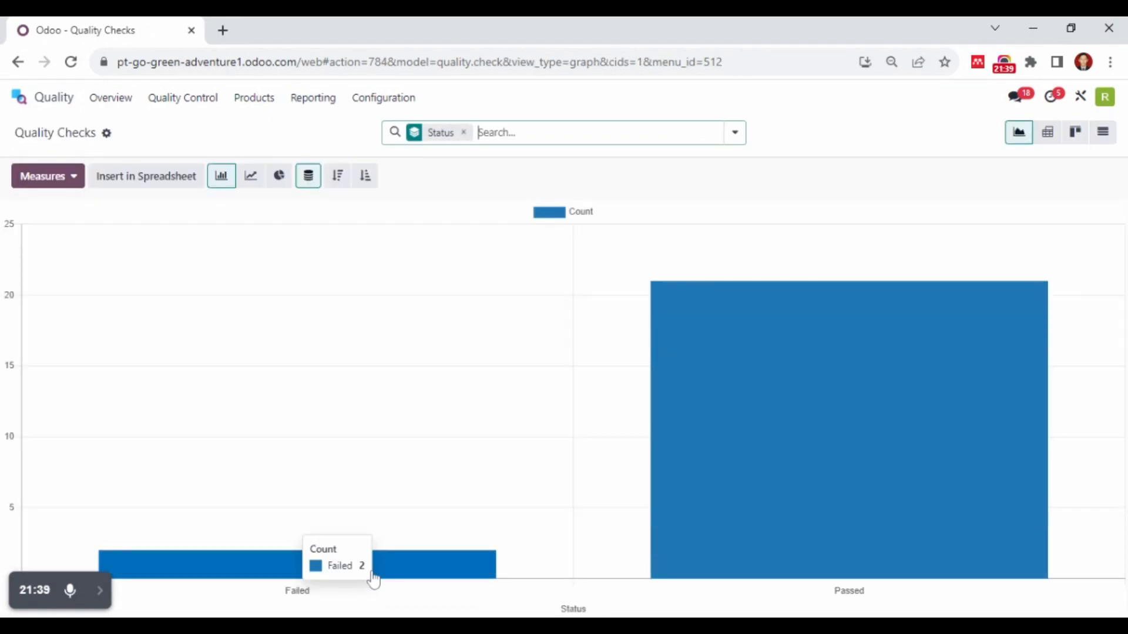
left_click(410, 580)
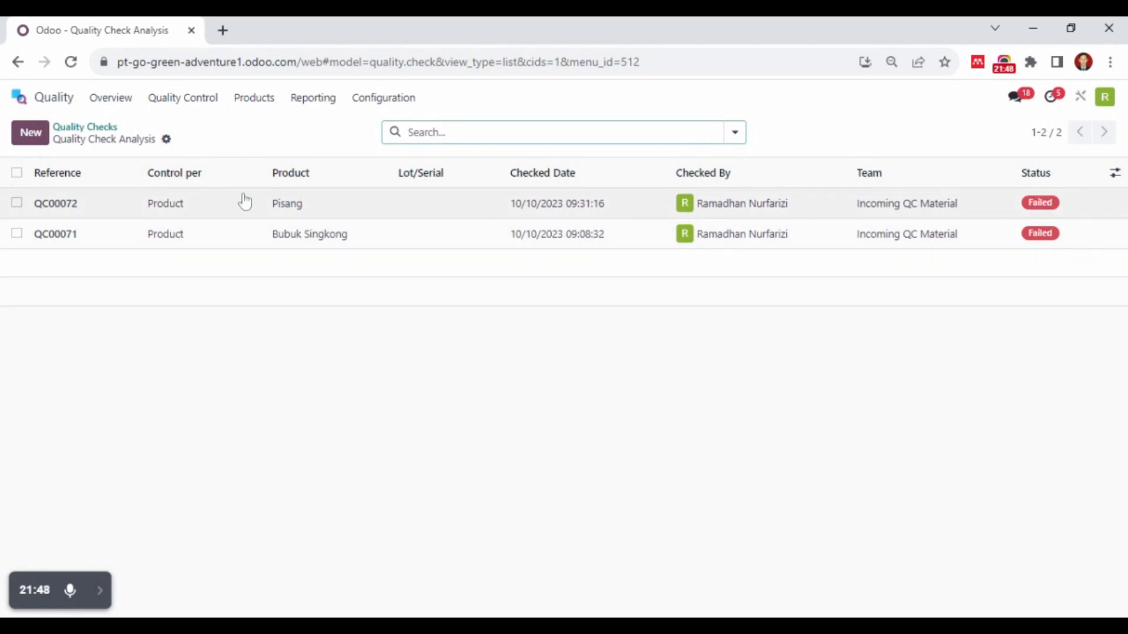
Return to the Quality Checks chart and list the checks with status Passed
left_click(84, 127)
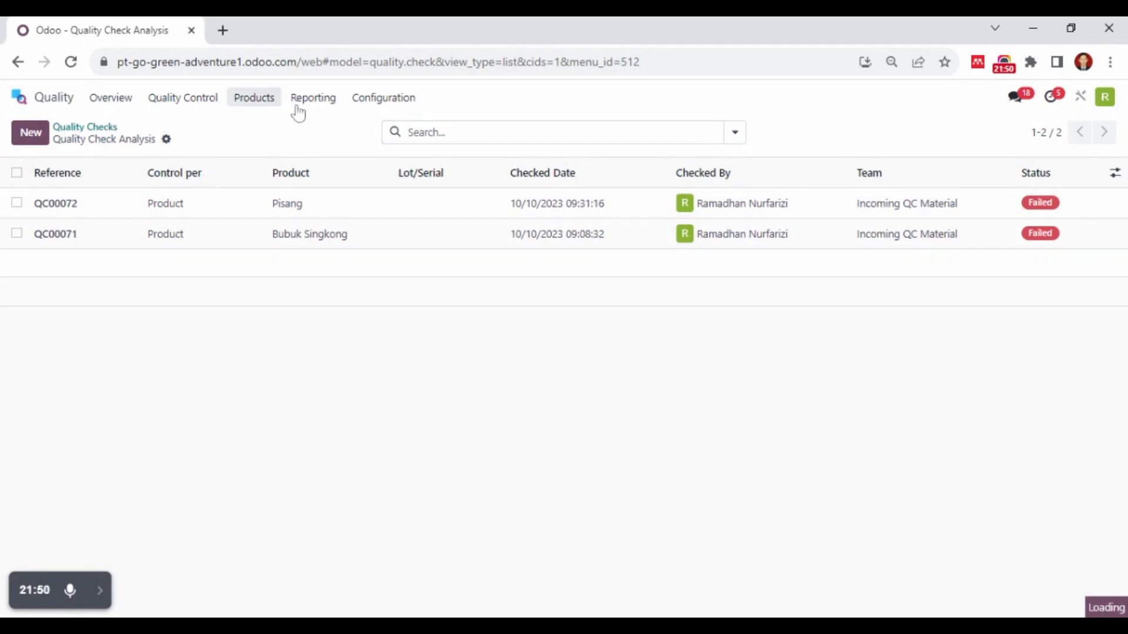
left_click(303, 103)
left_click(693, 195)
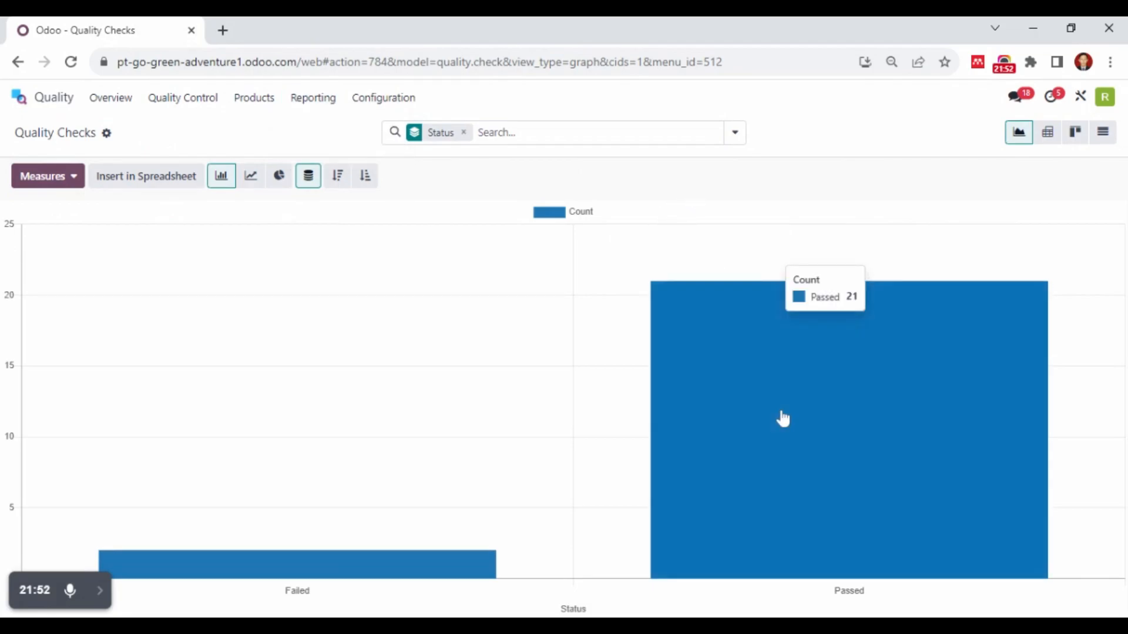
left_click(793, 435)
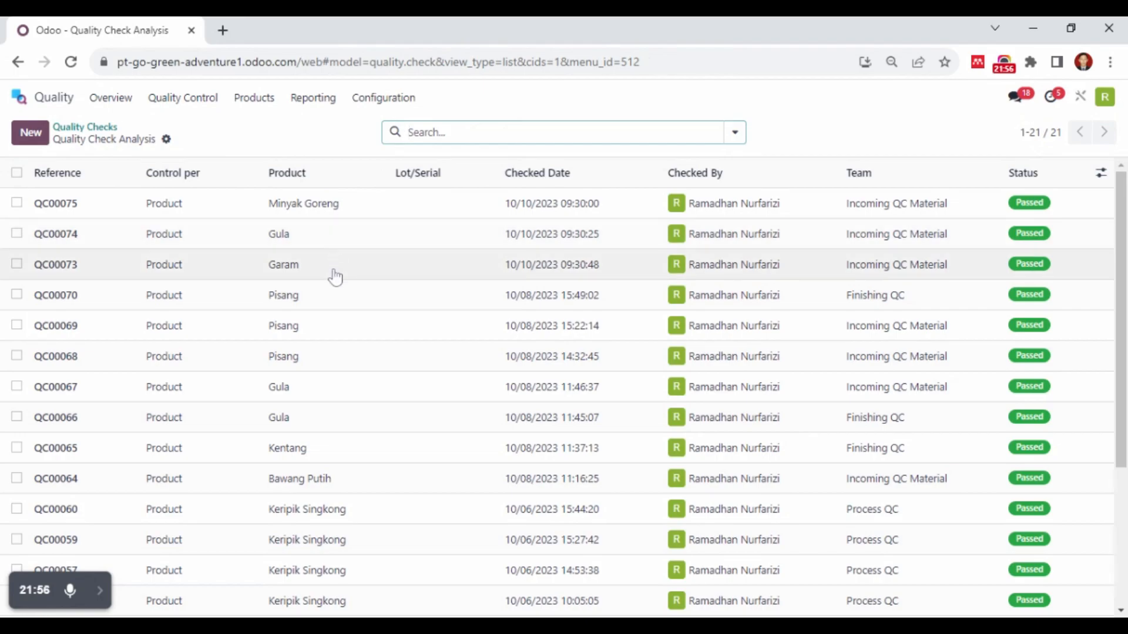
Show the Quality Checks report as a pie chart and examine the shares of failed and passed checks
left_click(112, 127)
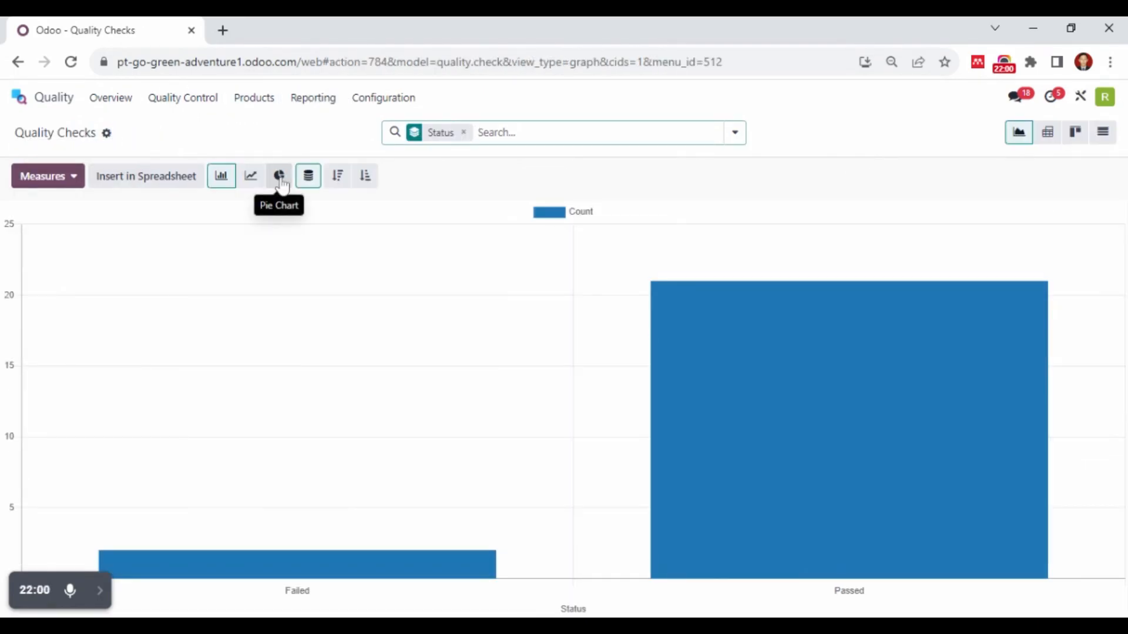
left_click(281, 178)
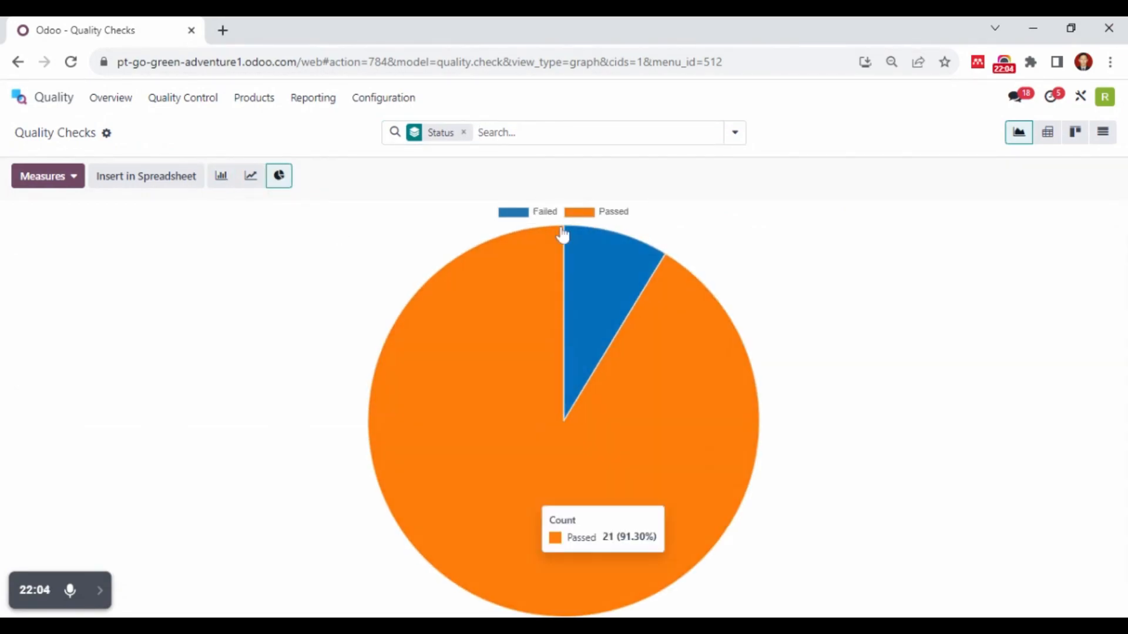
mouse_move(579, 257)
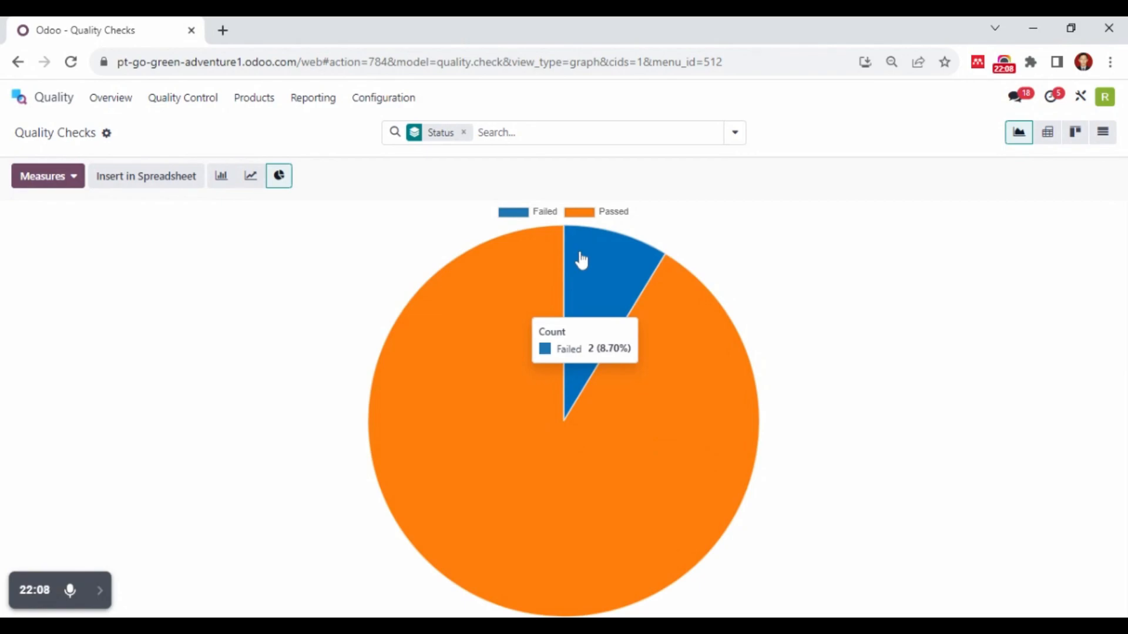
mouse_move(544, 270)
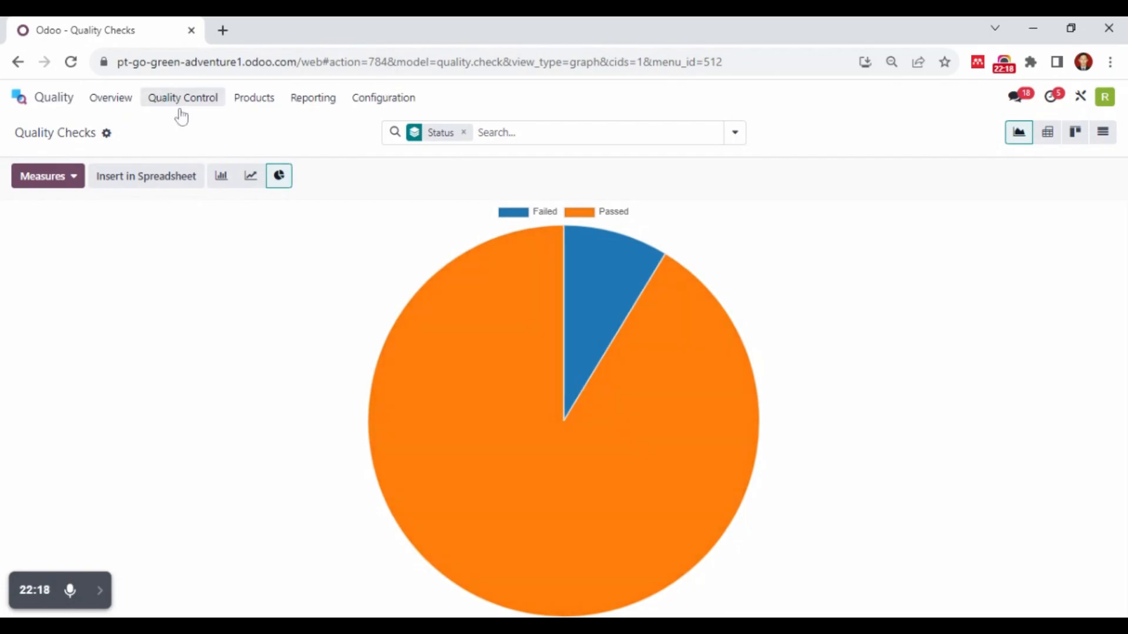
Switch to the Purchase app, open the latest PT Good Stuff purchase order and start receiving its products
left_click(73, 105)
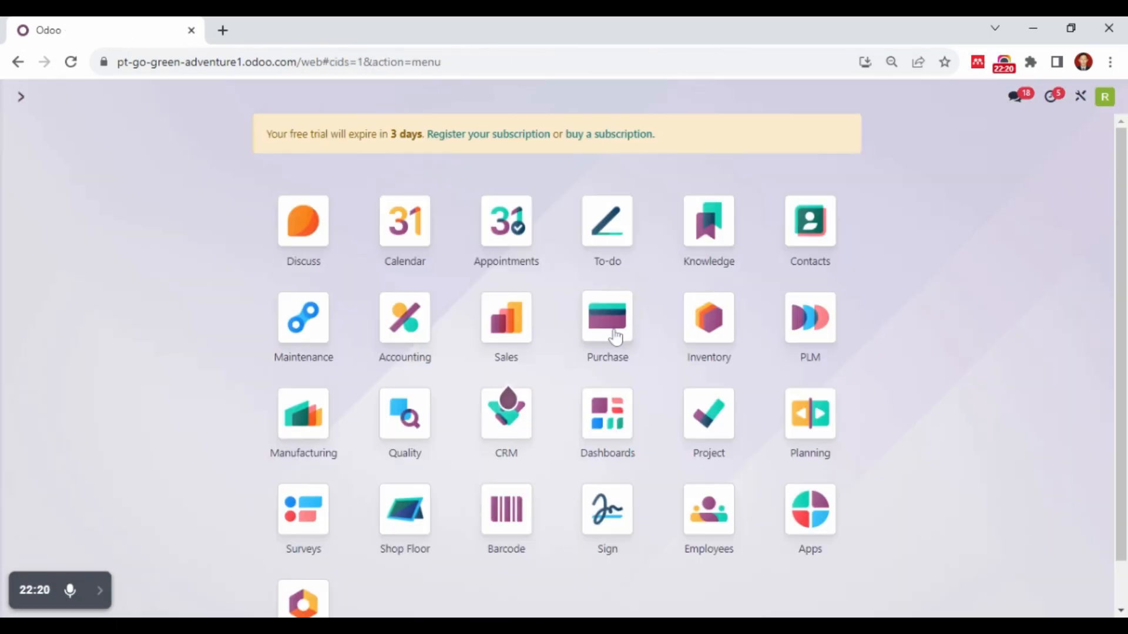
left_click(614, 336)
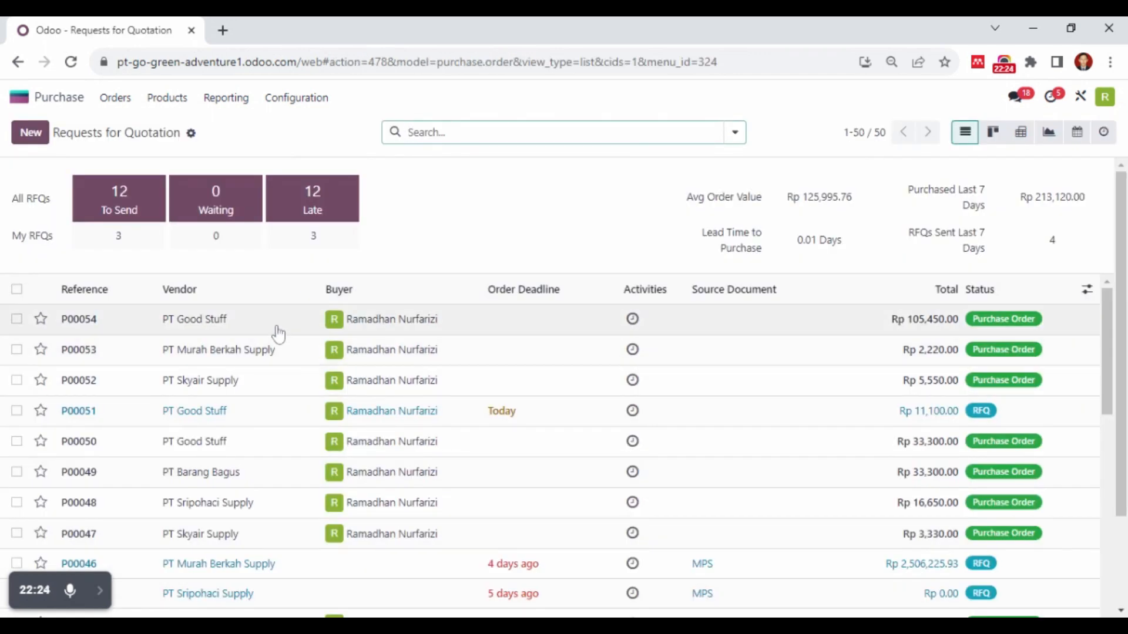
left_click(279, 334)
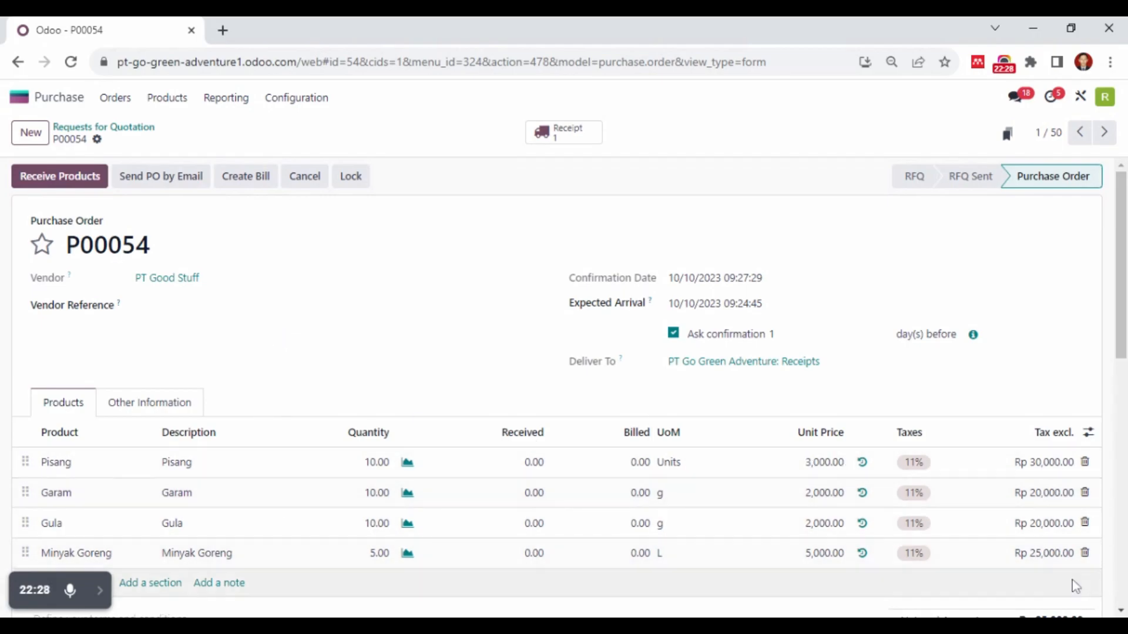
left_click(58, 184)
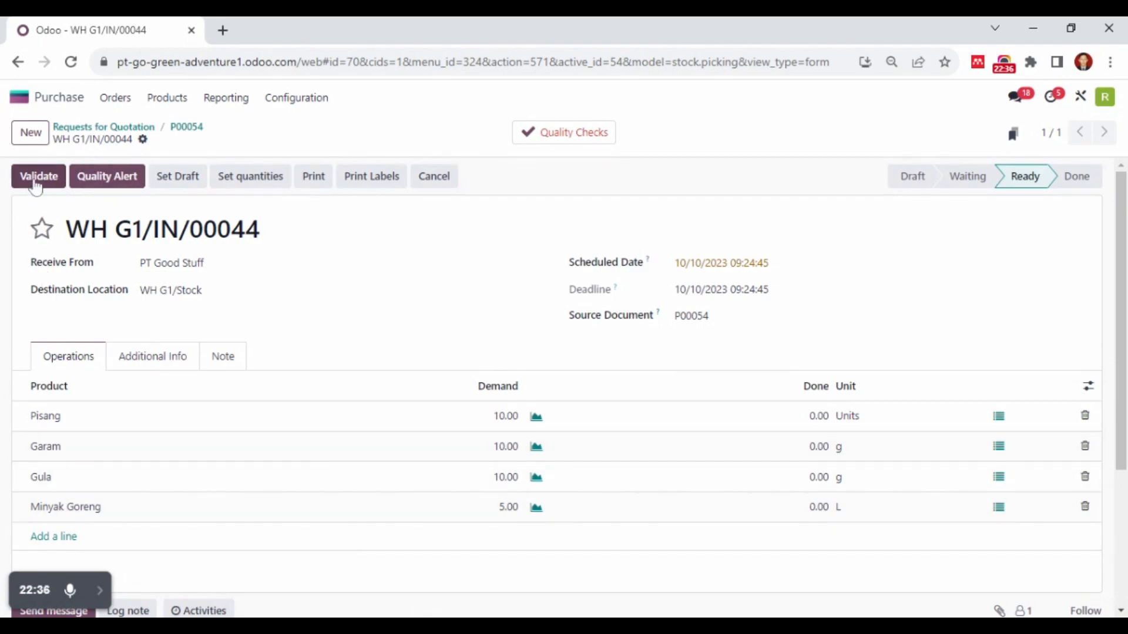
Set the receipt's done quantities to 10 for Pisang, Garam and Gula, and 5 for Minyak Goreng
left_click(821, 418)
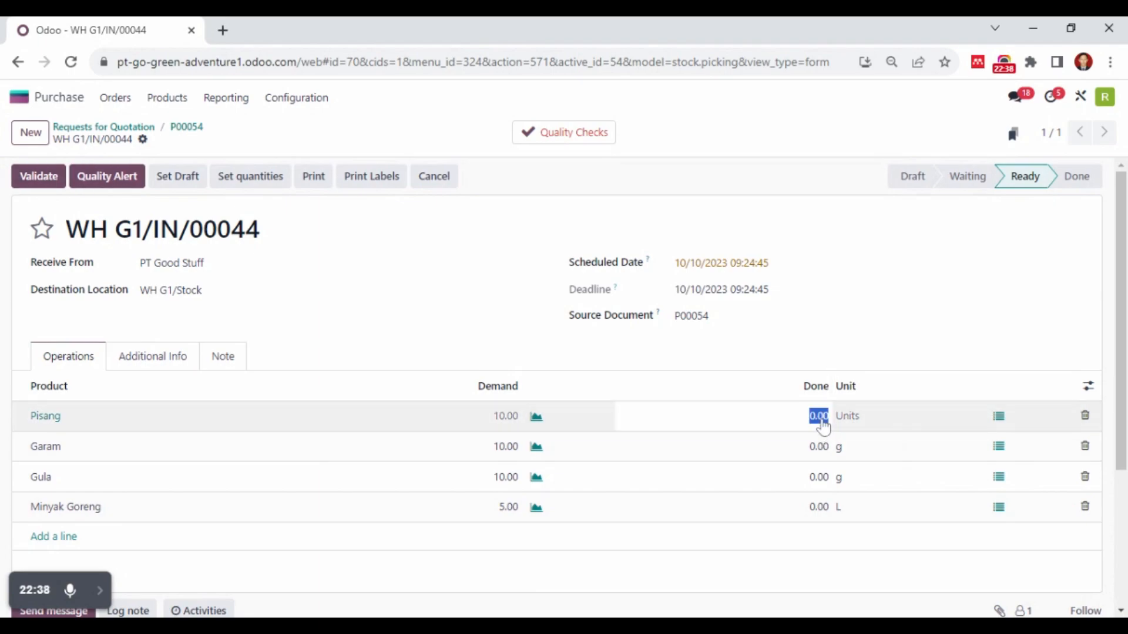
type("10")
left_click(822, 446)
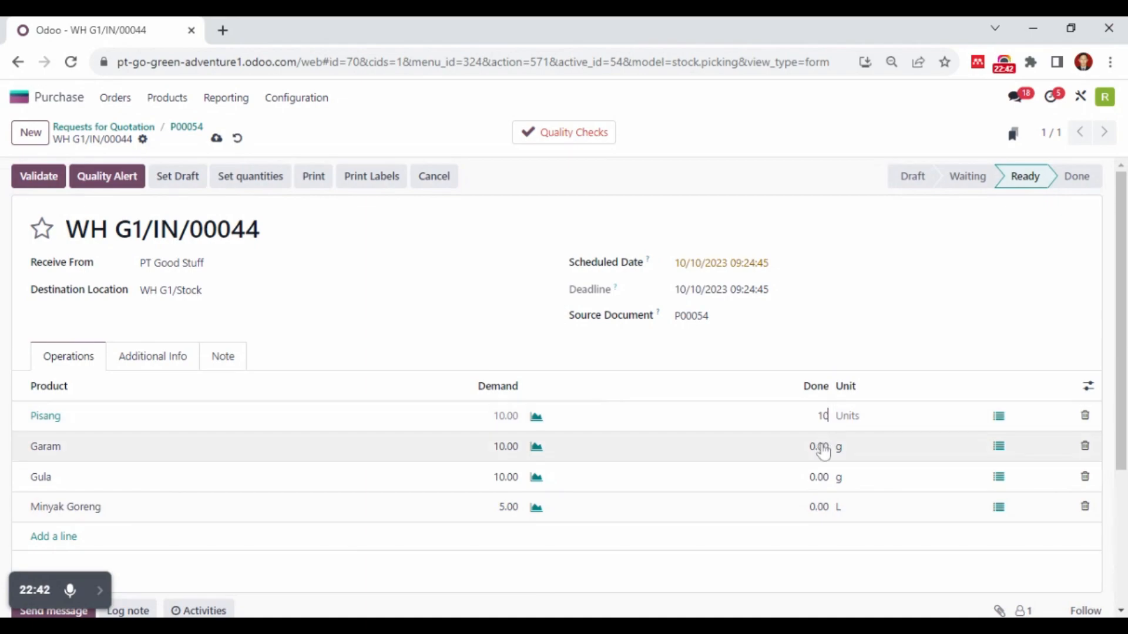
type("10")
left_click(831, 481)
type("1")
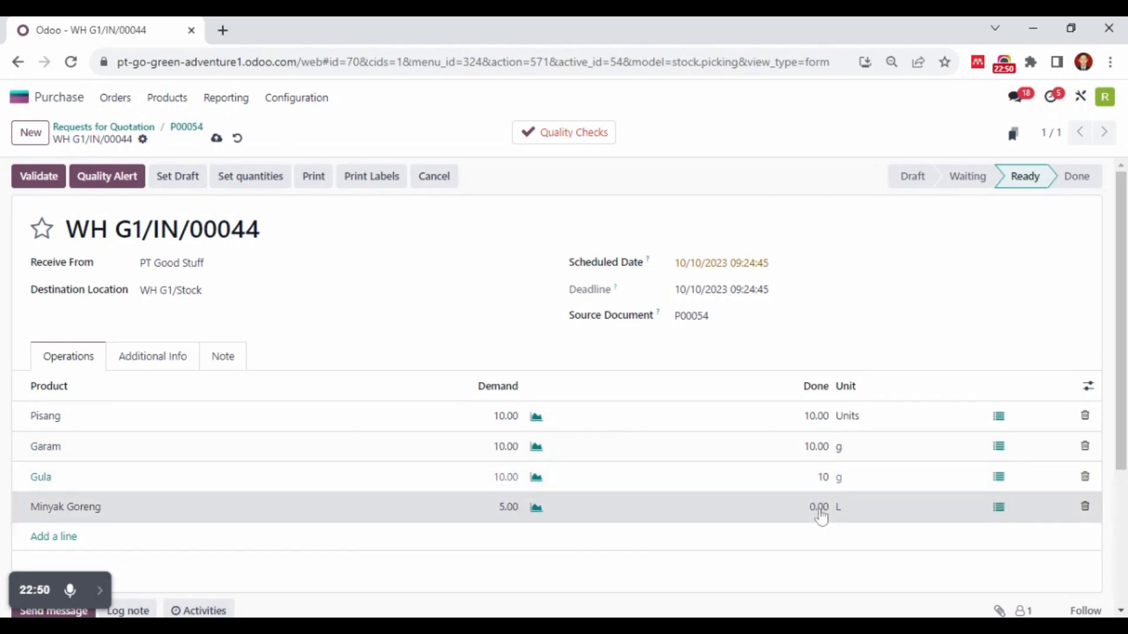
left_click(822, 513)
type("5")
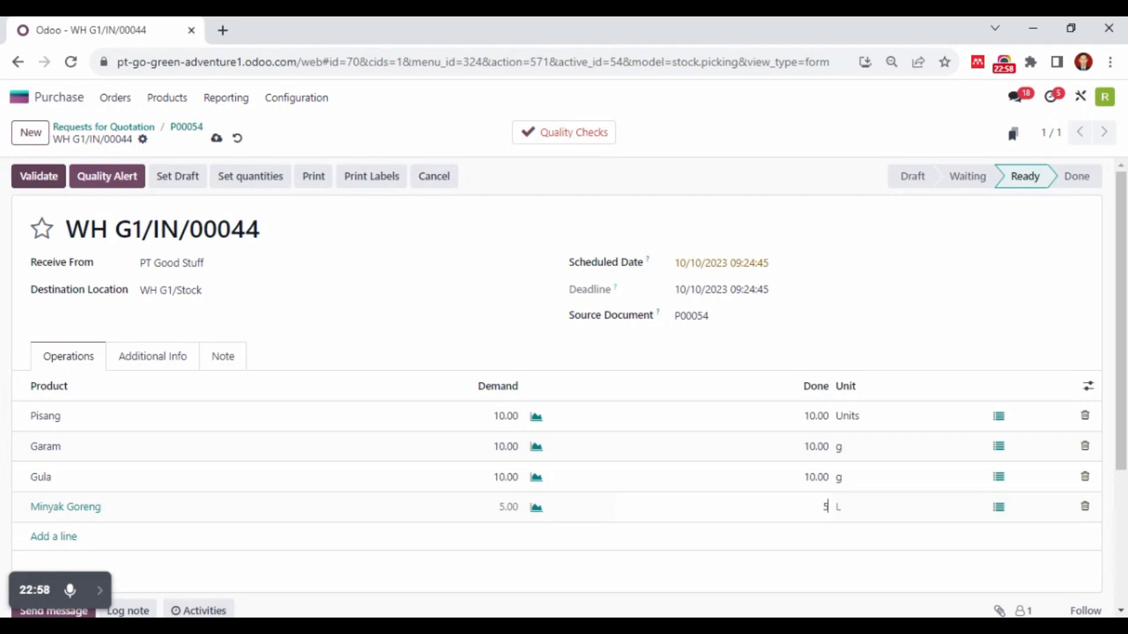
Validate the PT Good Stuff receipt and create a draft vendor bill from its purchase order
left_click(55, 182)
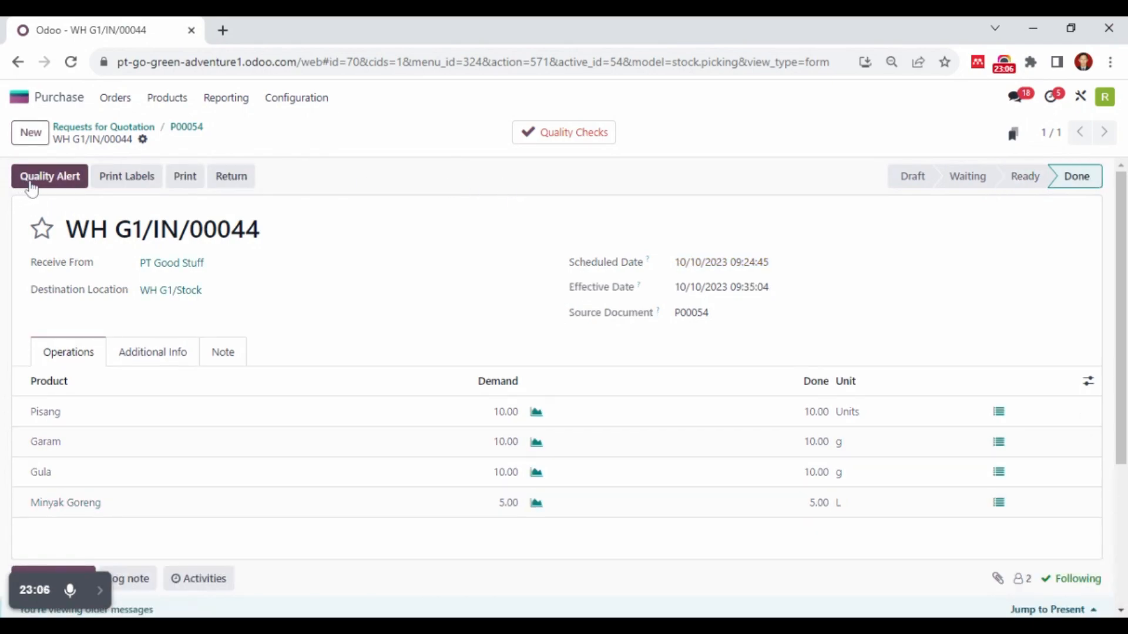
left_click(33, 187)
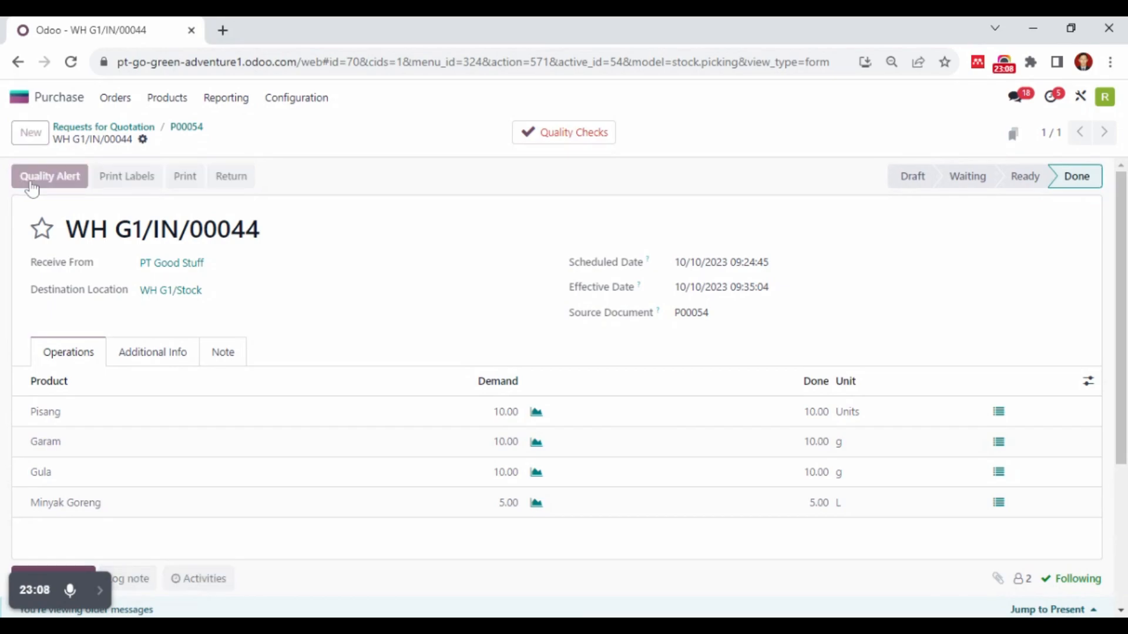
left_click(114, 128)
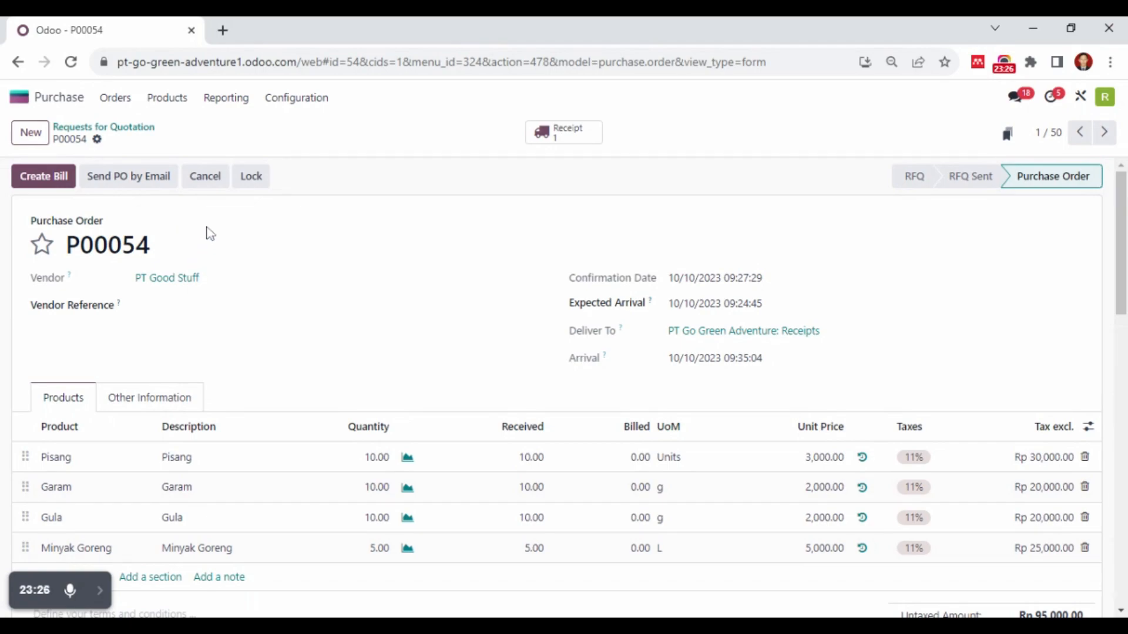
left_click(65, 179)
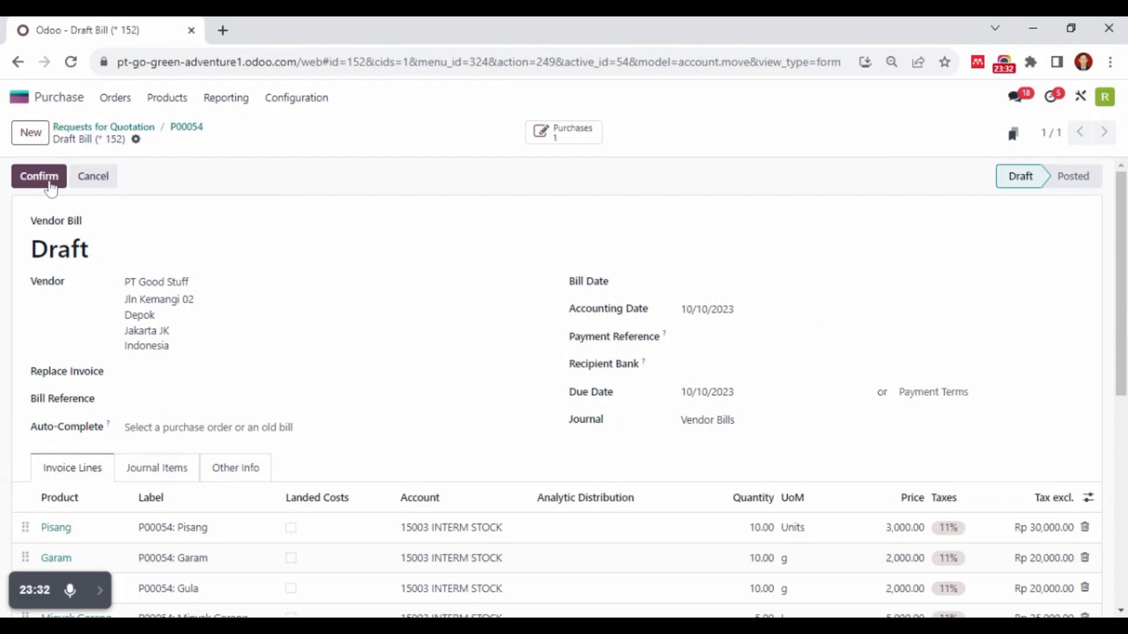
Switch to the Sales app and create a new quotation for customer PT Raos Merenah
left_click(45, 99)
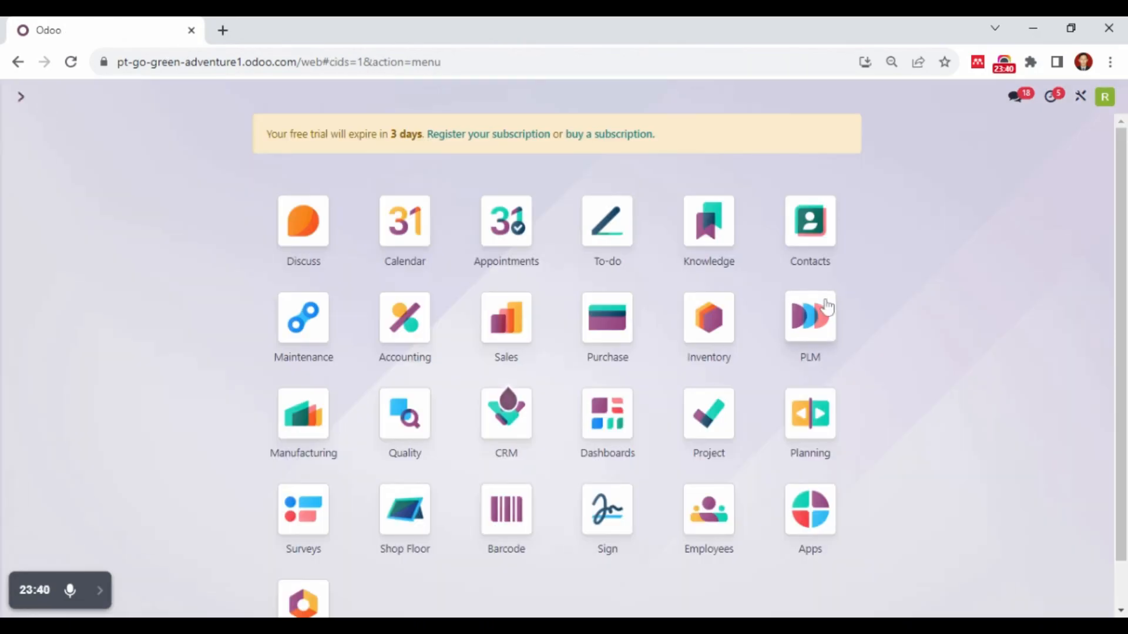
left_click(502, 330)
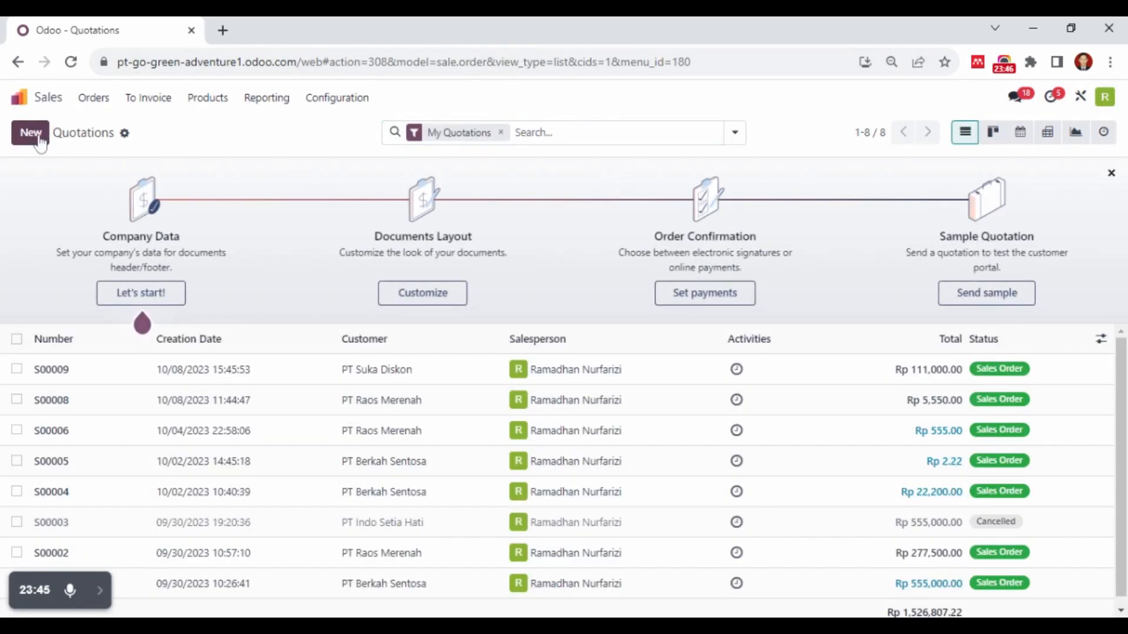
left_click(31, 132)
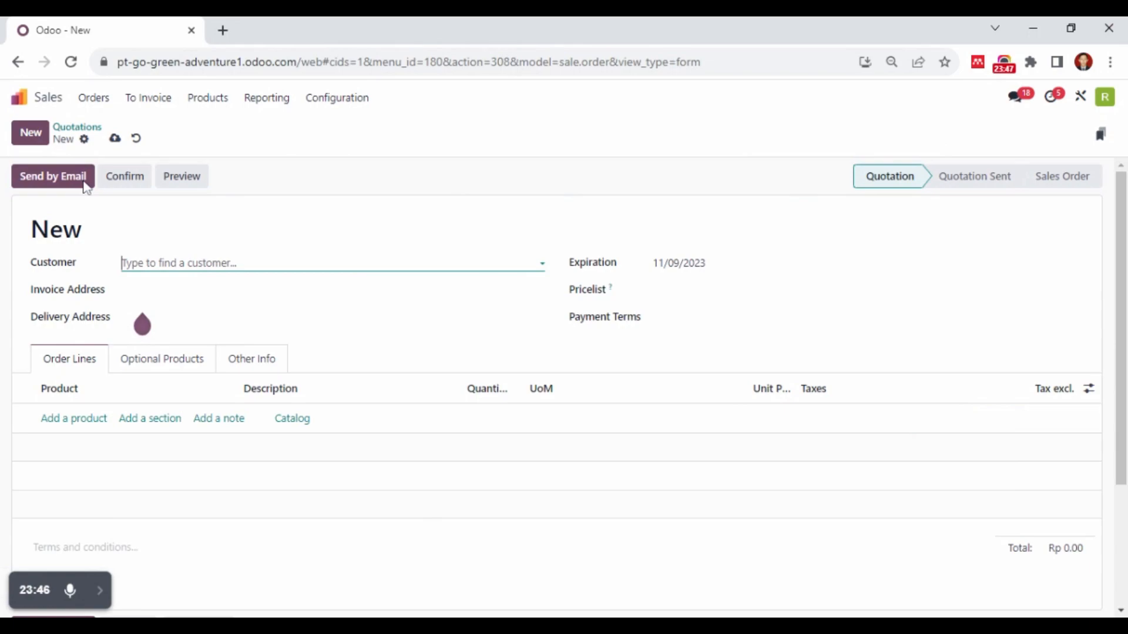
left_click(188, 263)
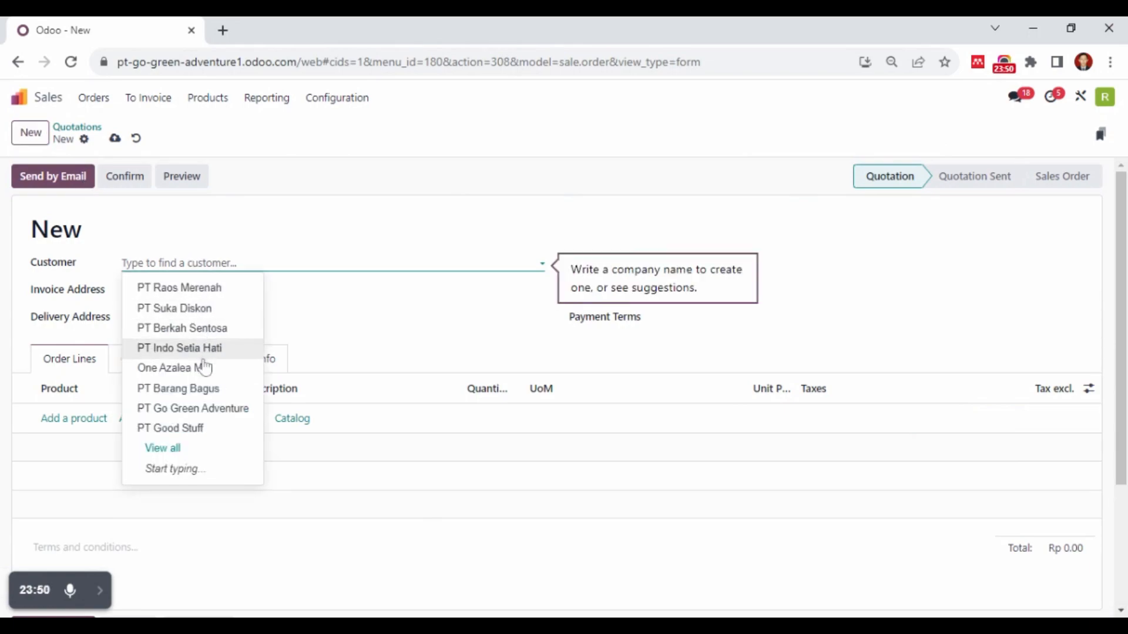
left_click(214, 294)
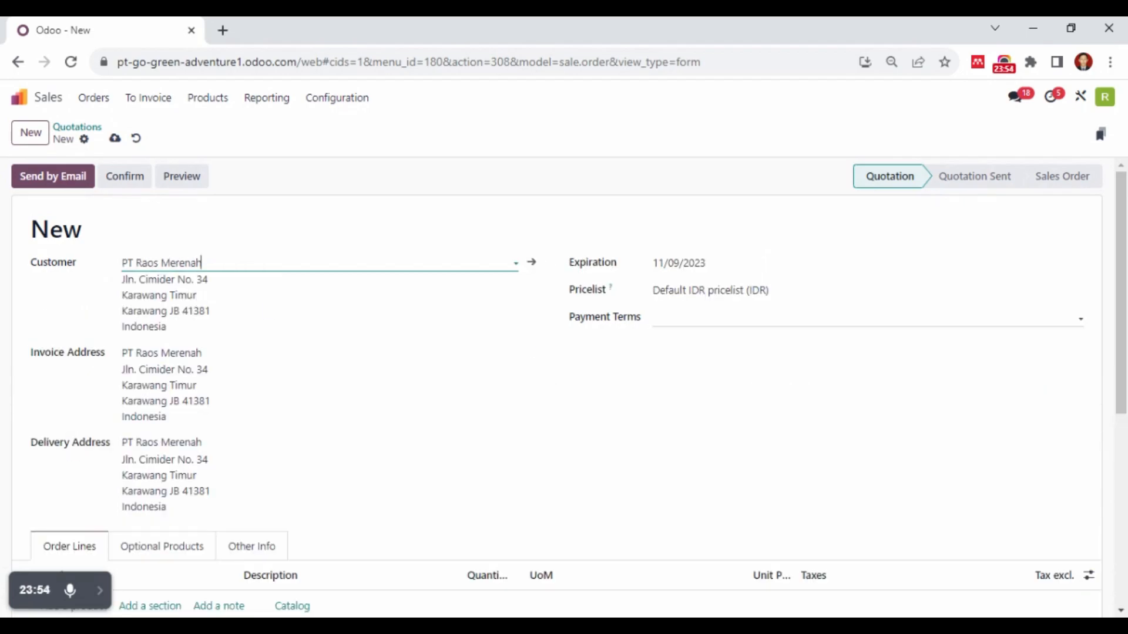
Add Pisang with a quantity of 10 to the quotation's order lines and confirm it as a sales order
scroll(282, 449, "down", 3)
left_click(74, 442)
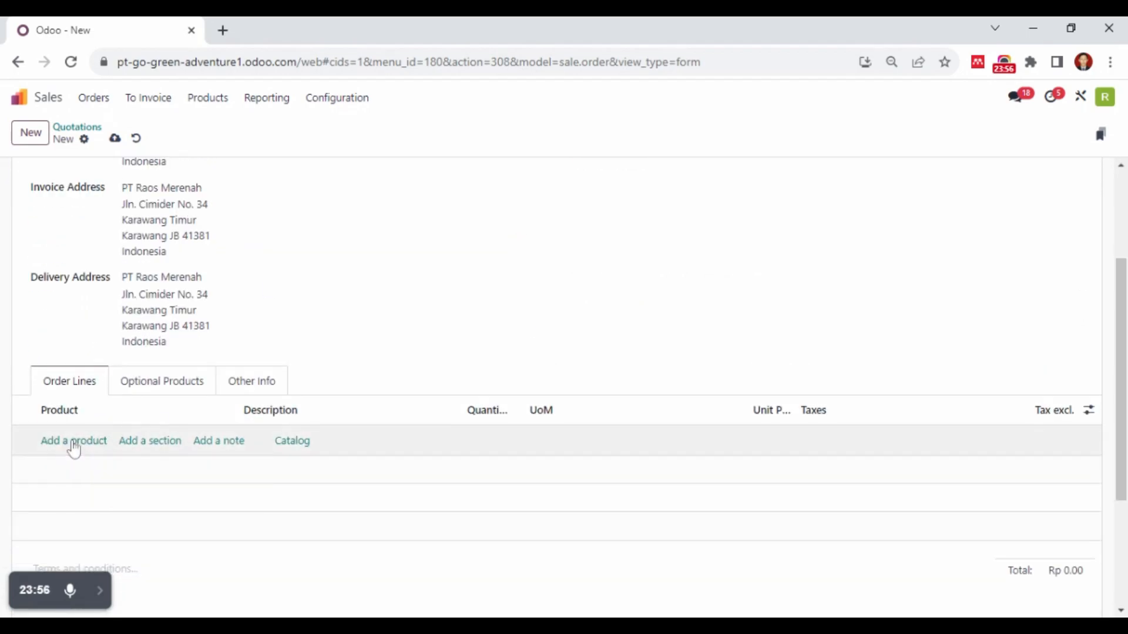
type("pisan")
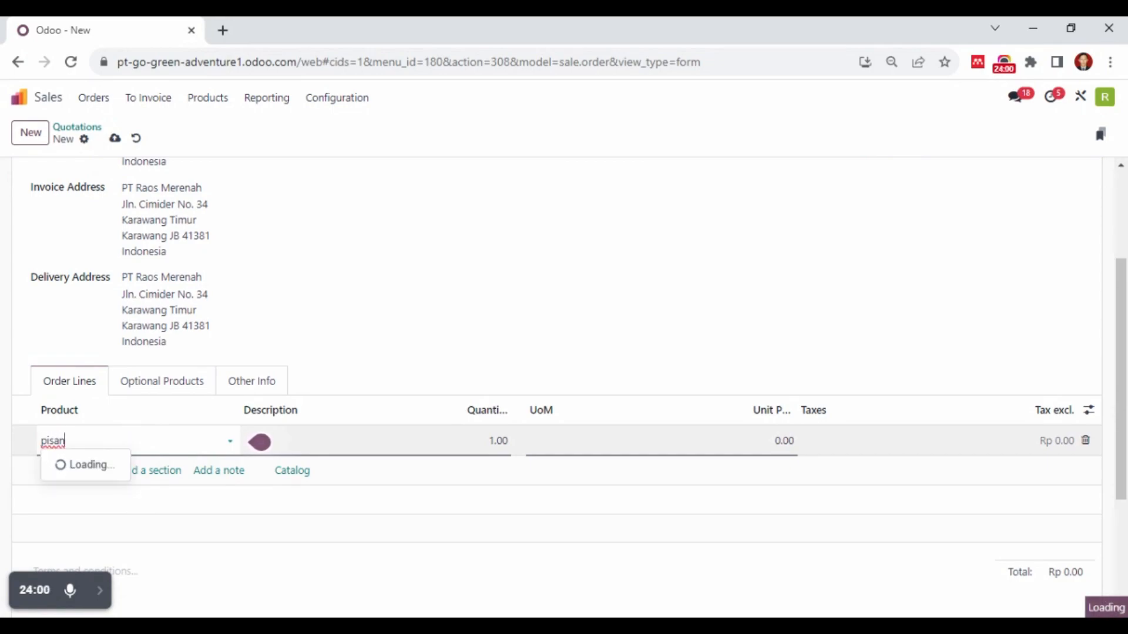
type("g")
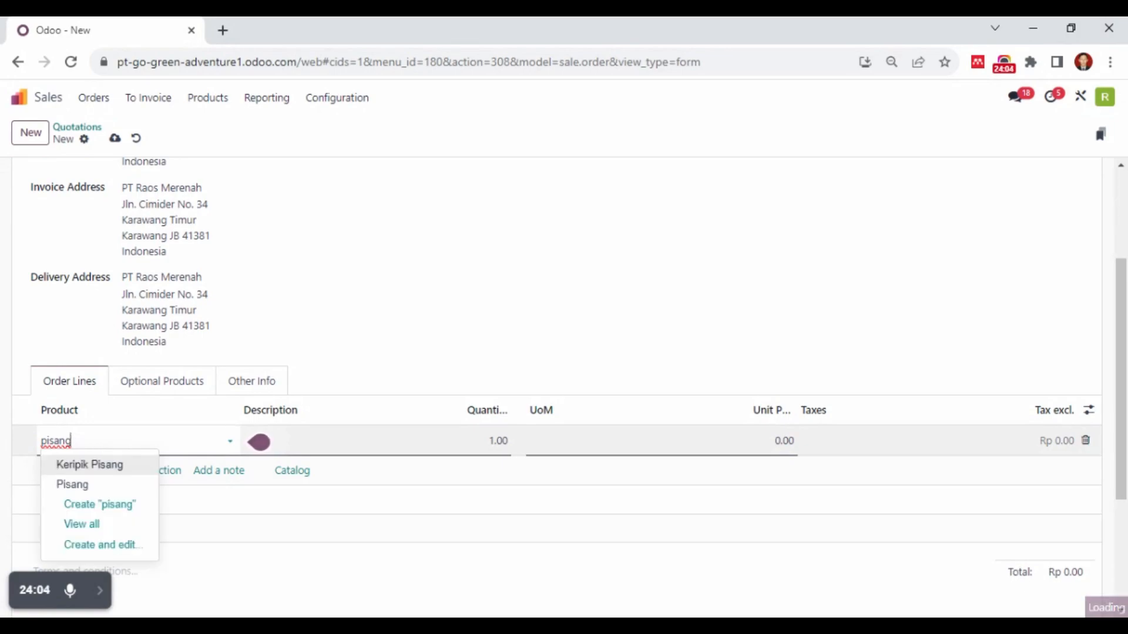
left_click(106, 487)
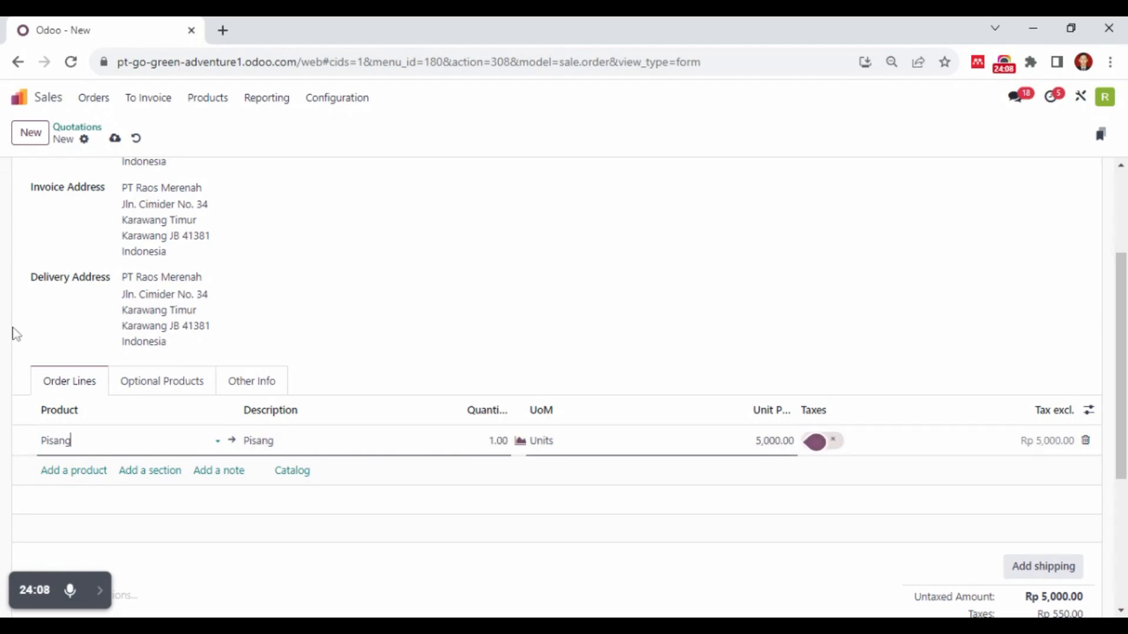
scroll(13, 333, "up", 3)
scroll(192, 327, "down", 7)
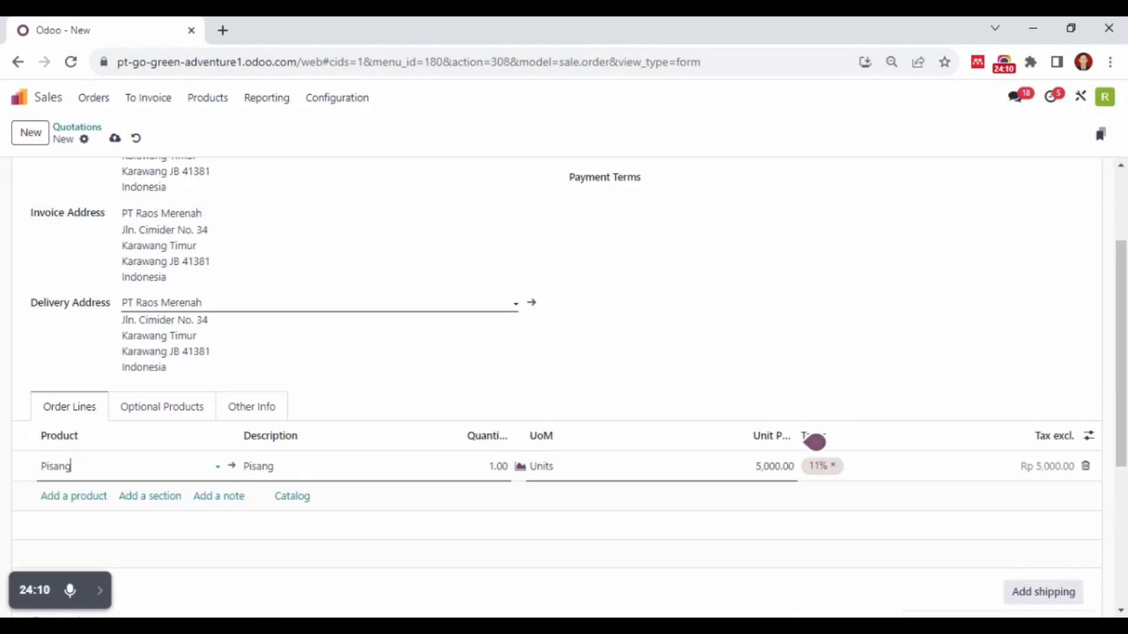
scroll(482, 322, "up", 3)
left_click(498, 362)
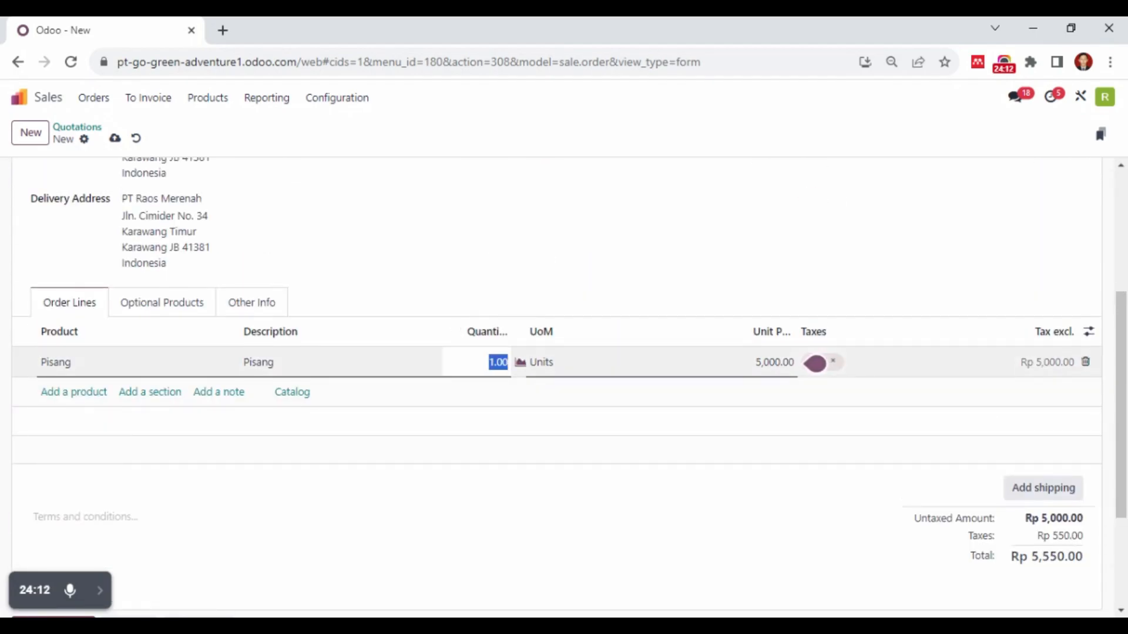
type("10")
left_click(477, 268)
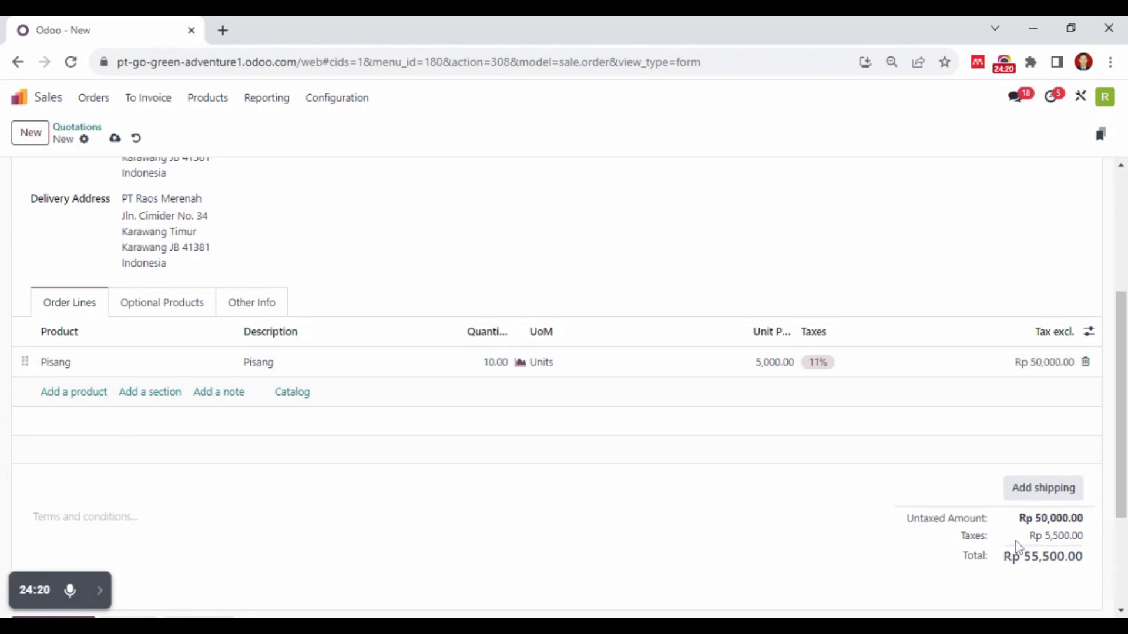
scroll(637, 494, "up", 5)
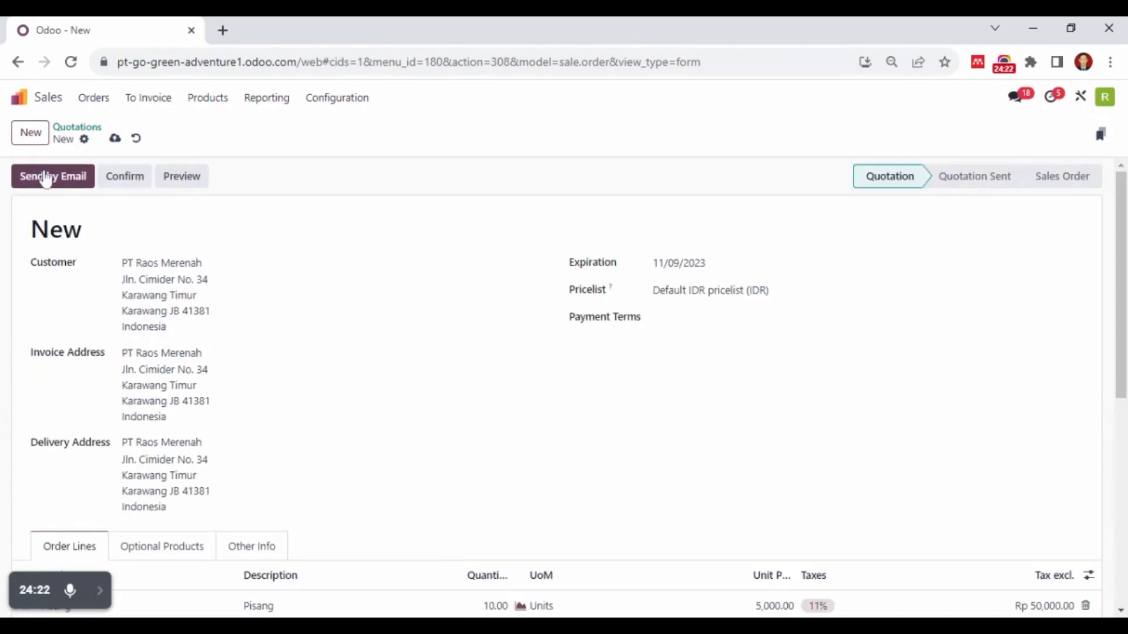
left_click(120, 178)
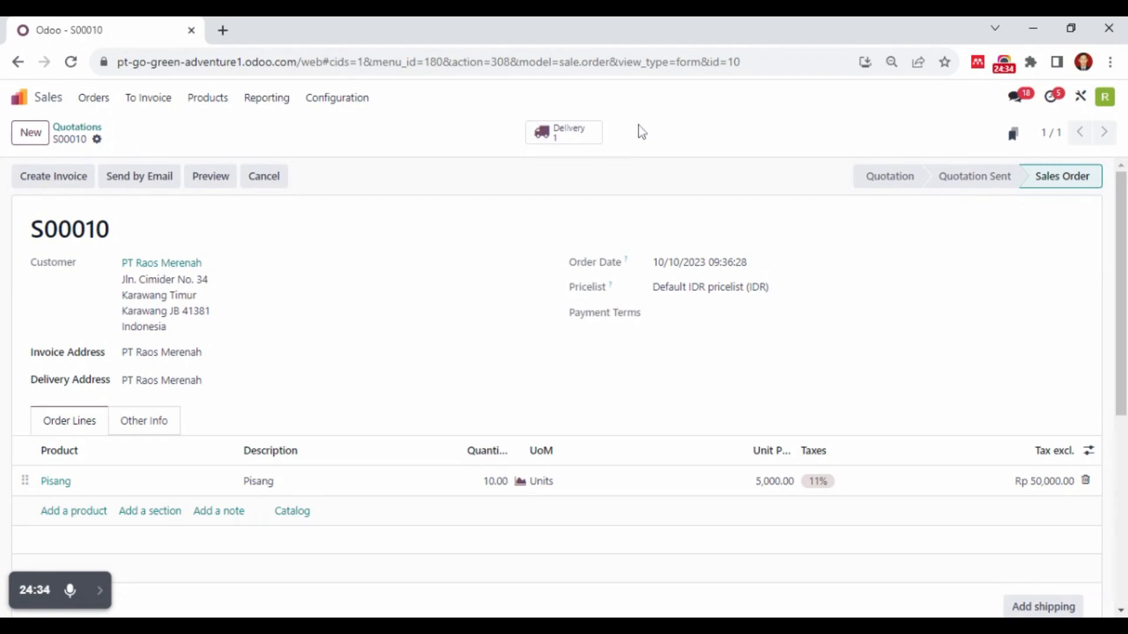
Open the sales order's delivery, mark its Pisang quality check as passed and return to the delivery
left_click(552, 137)
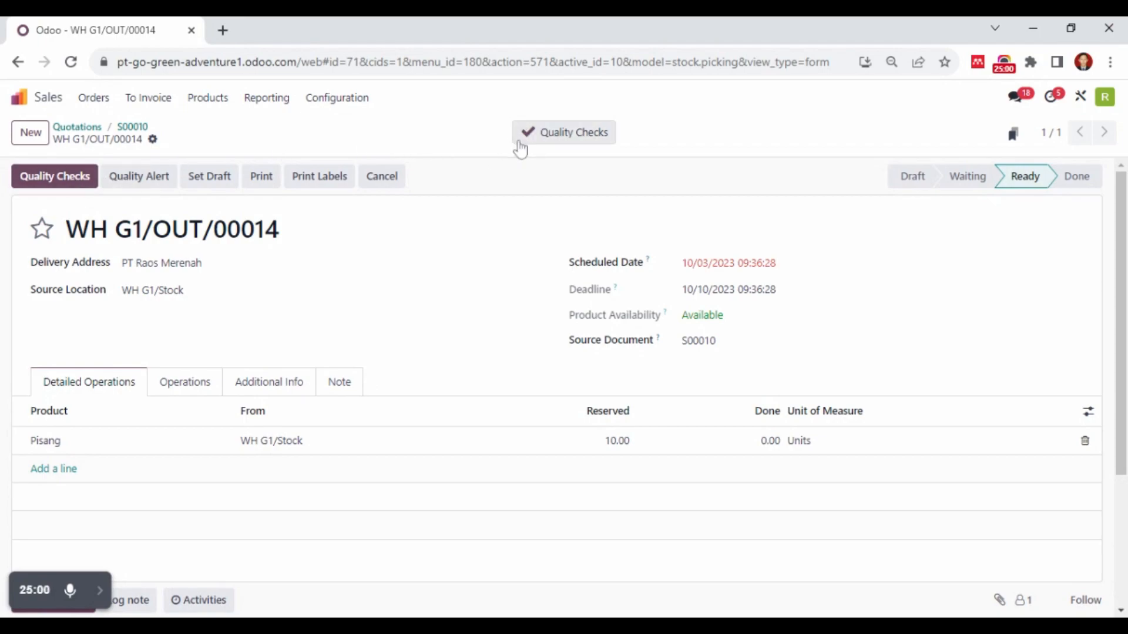
left_click(599, 140)
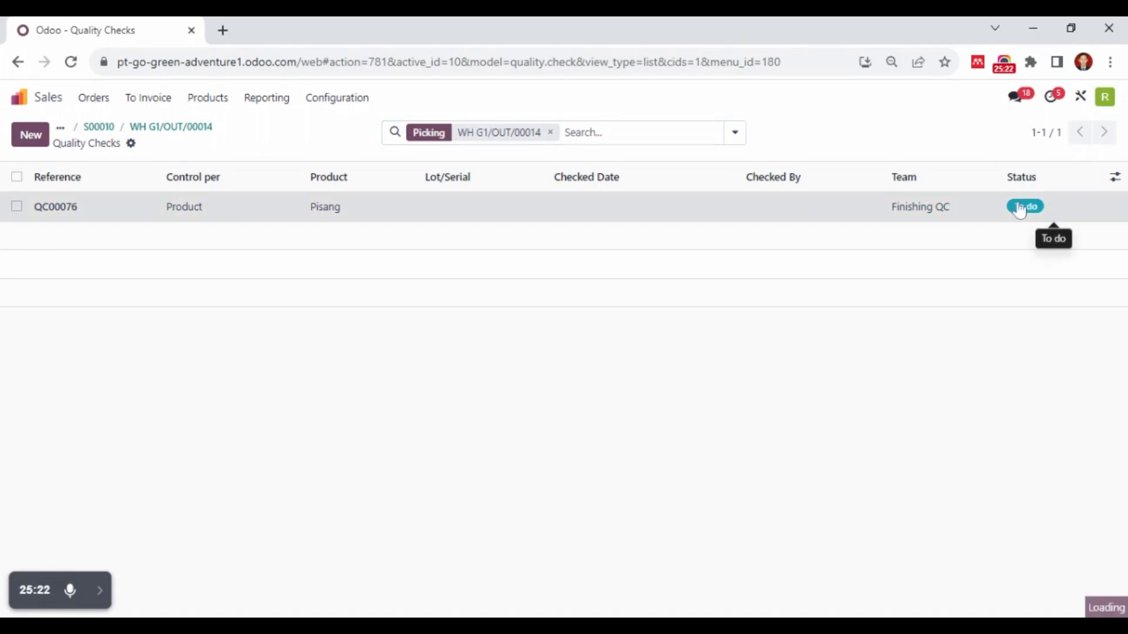
left_click(1057, 211)
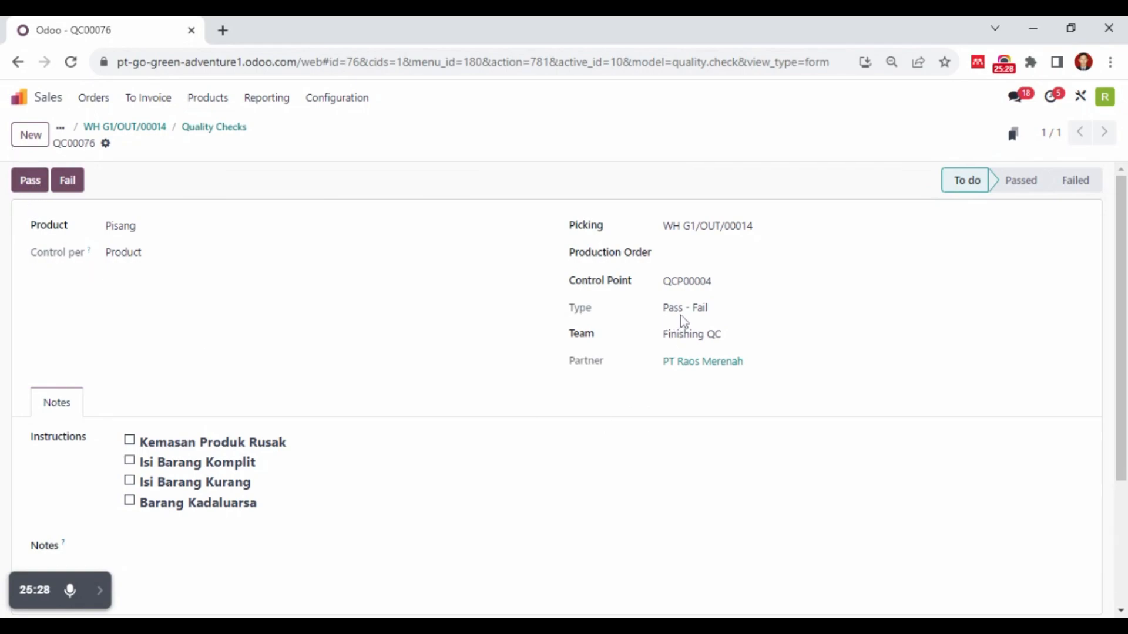
left_click(40, 186)
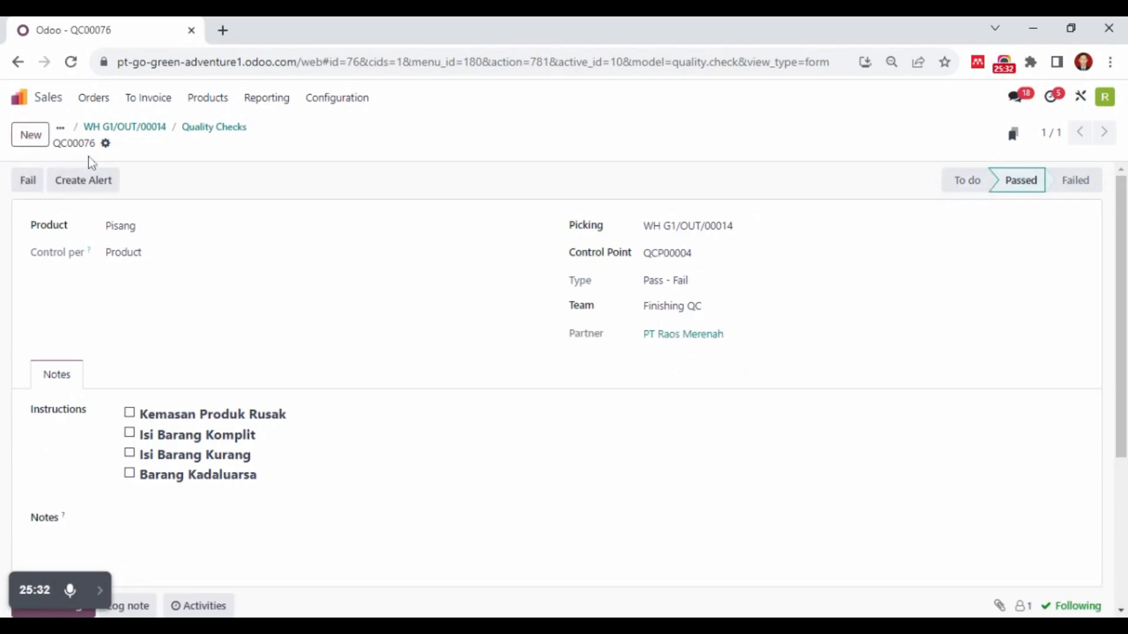
left_click(151, 134)
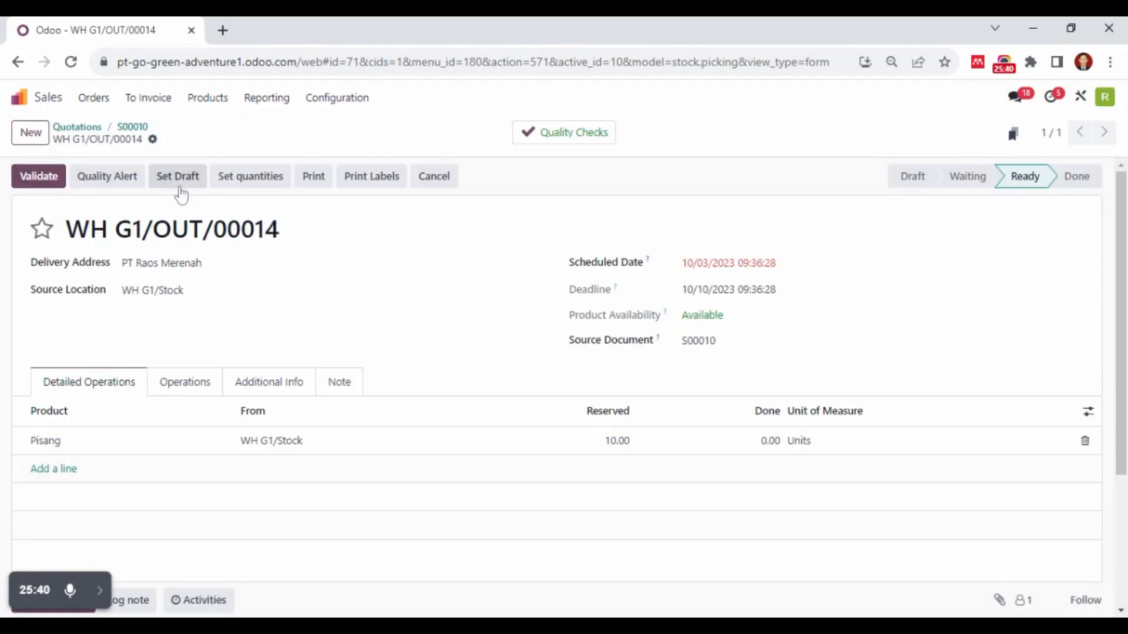
Validate the delivery with a done quantity of 10 for Pisang and reopen the PT Raos Merenah sales order
left_click(48, 181)
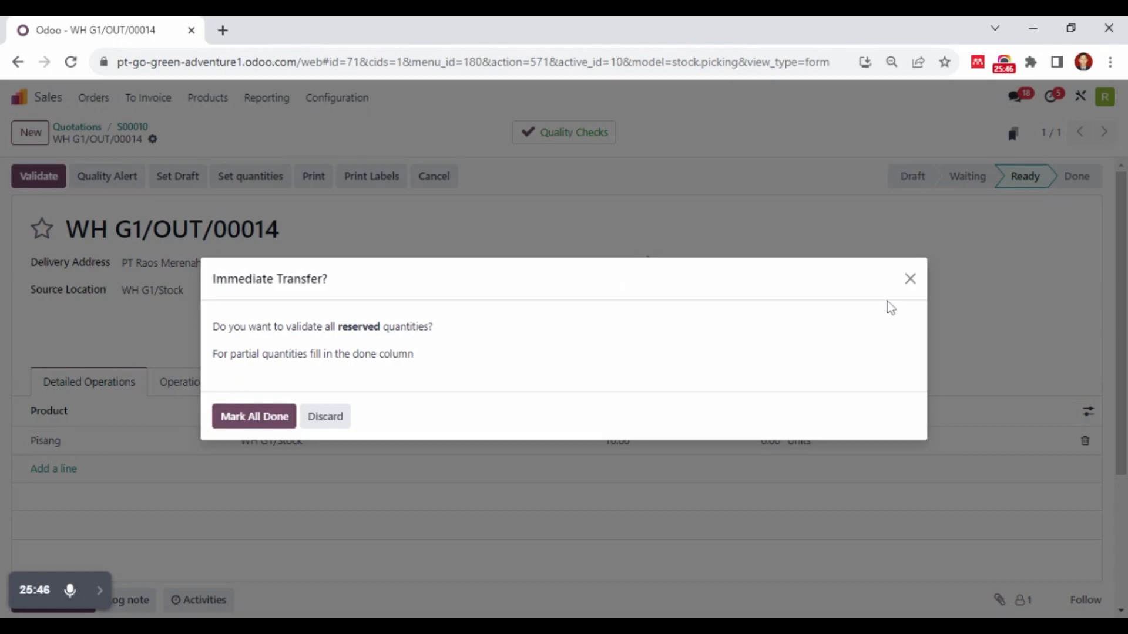
left_click(906, 288)
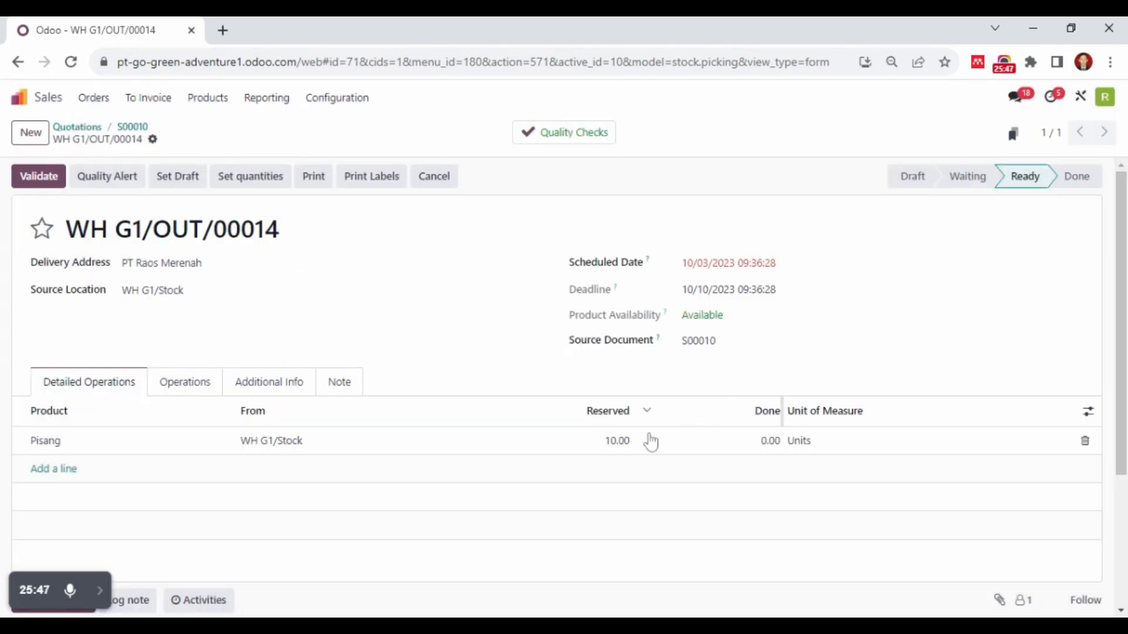
left_click(769, 441)
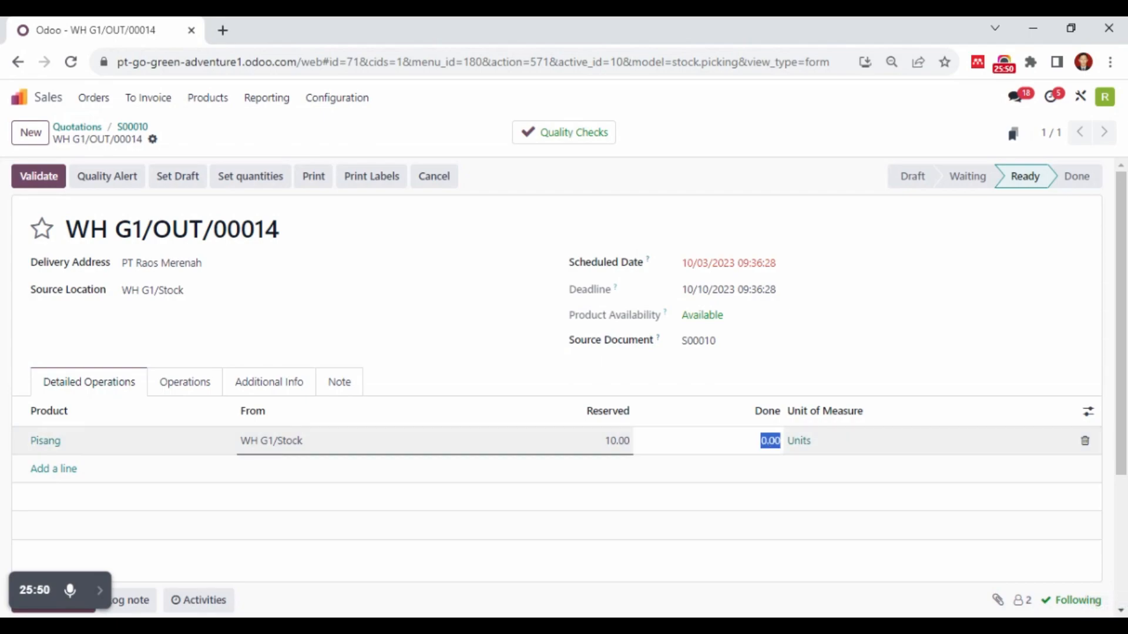
type("10")
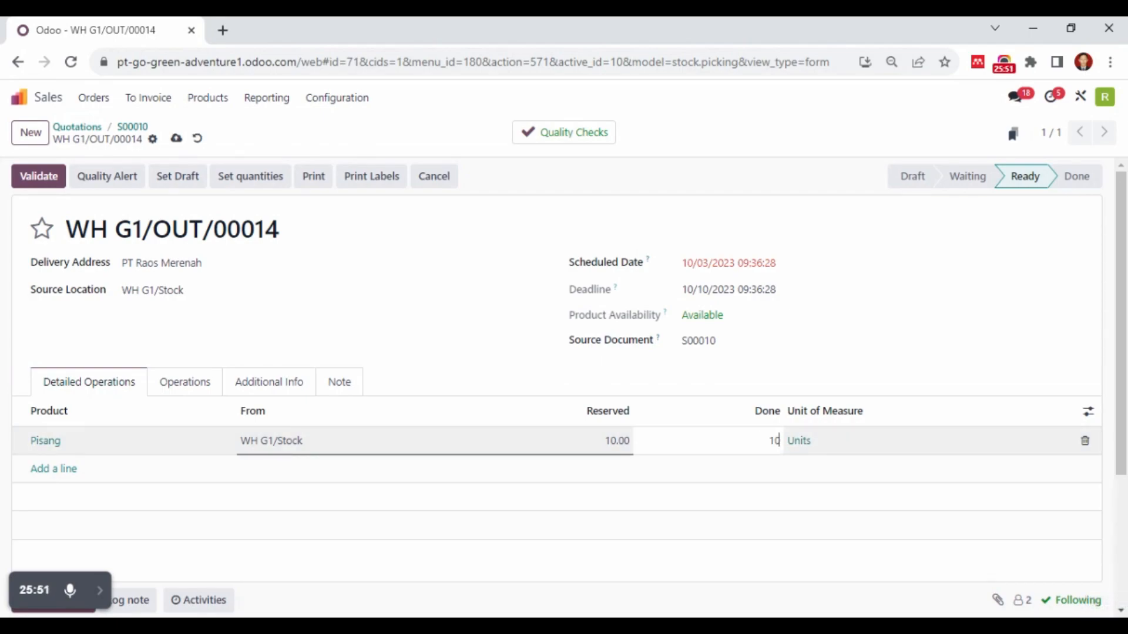
left_click(37, 179)
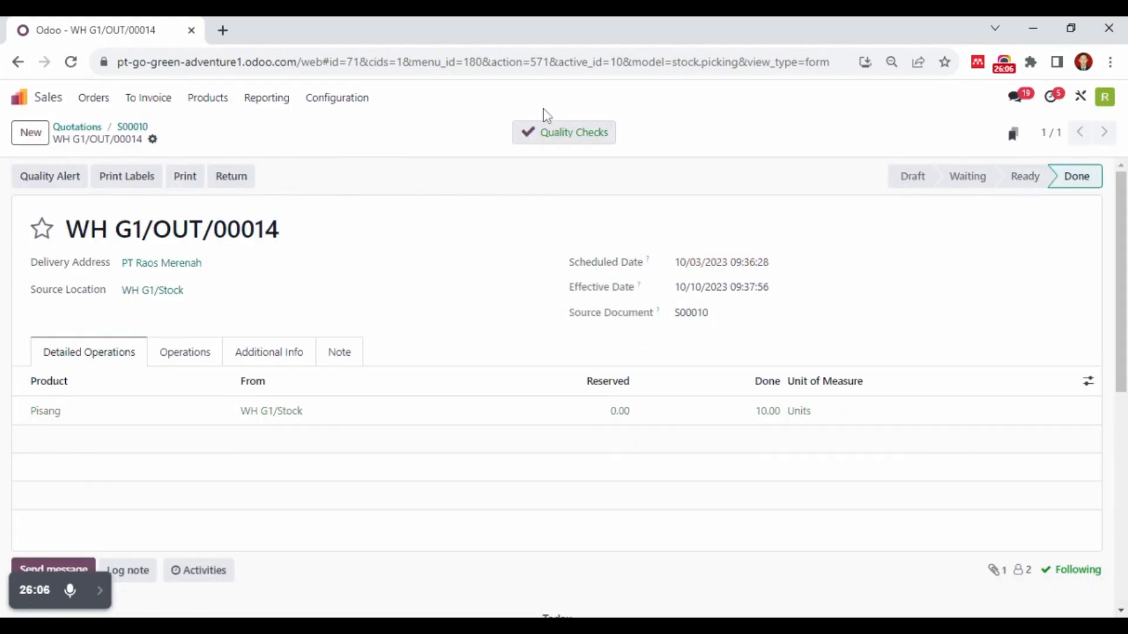
left_click(98, 129)
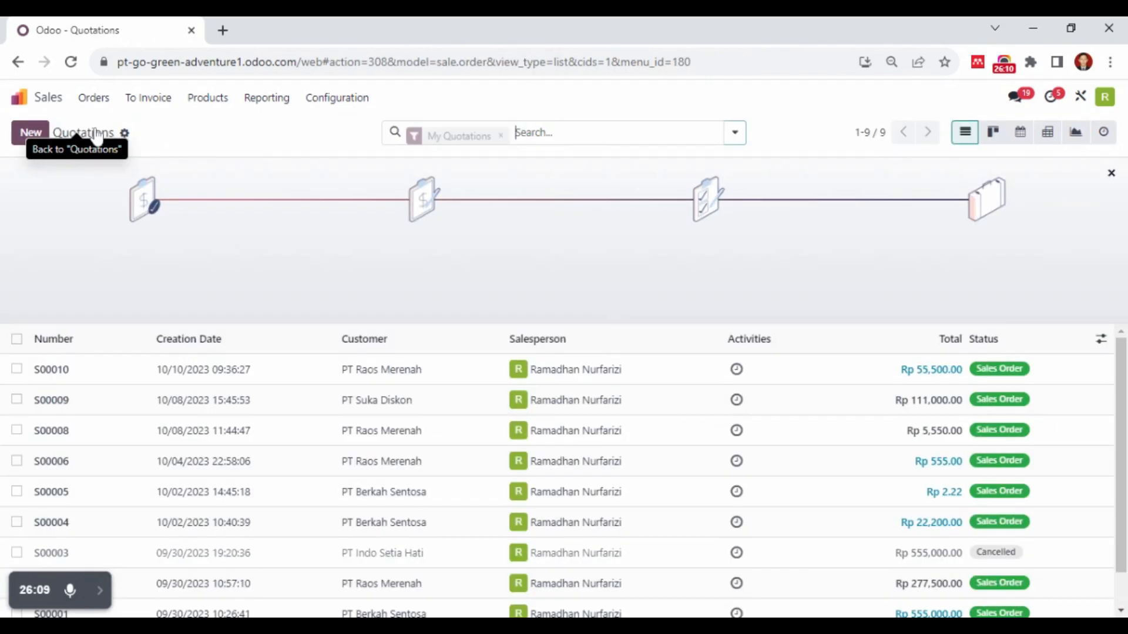
left_click(303, 373)
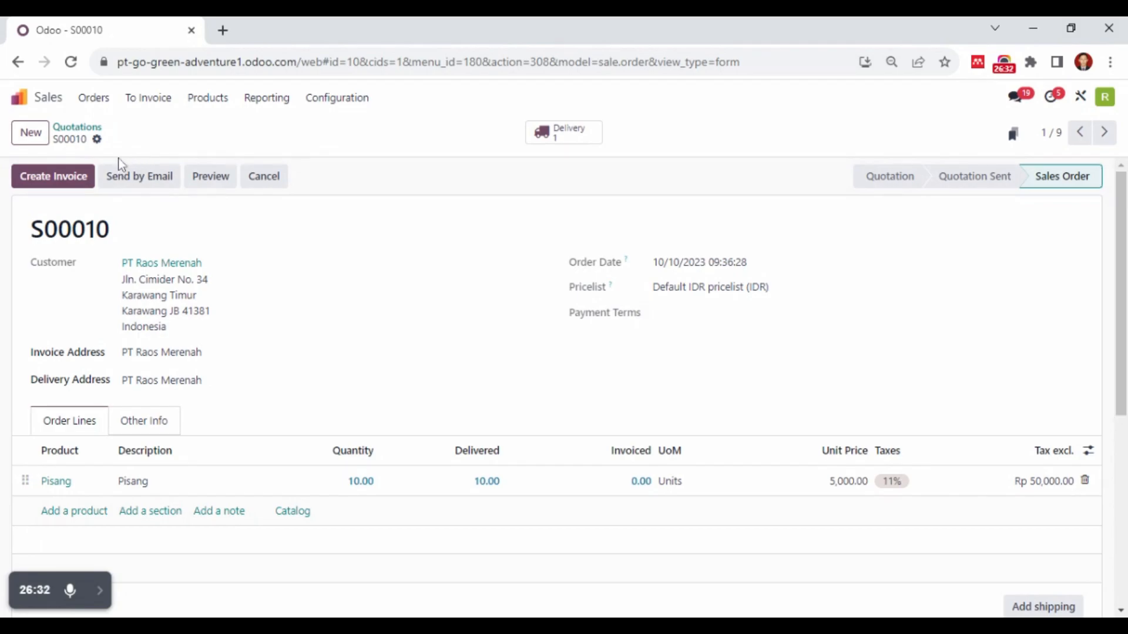
Switch to the Manufacturing app and start a new manufacturing order from the Manufacturing Orders list
left_click(62, 101)
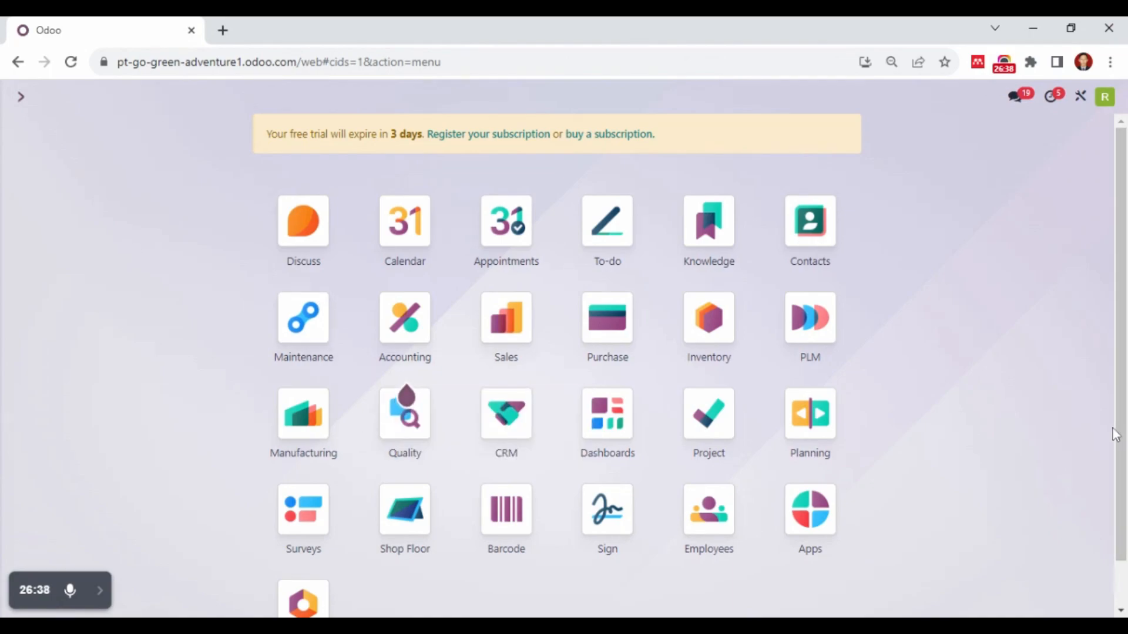
left_click(309, 422)
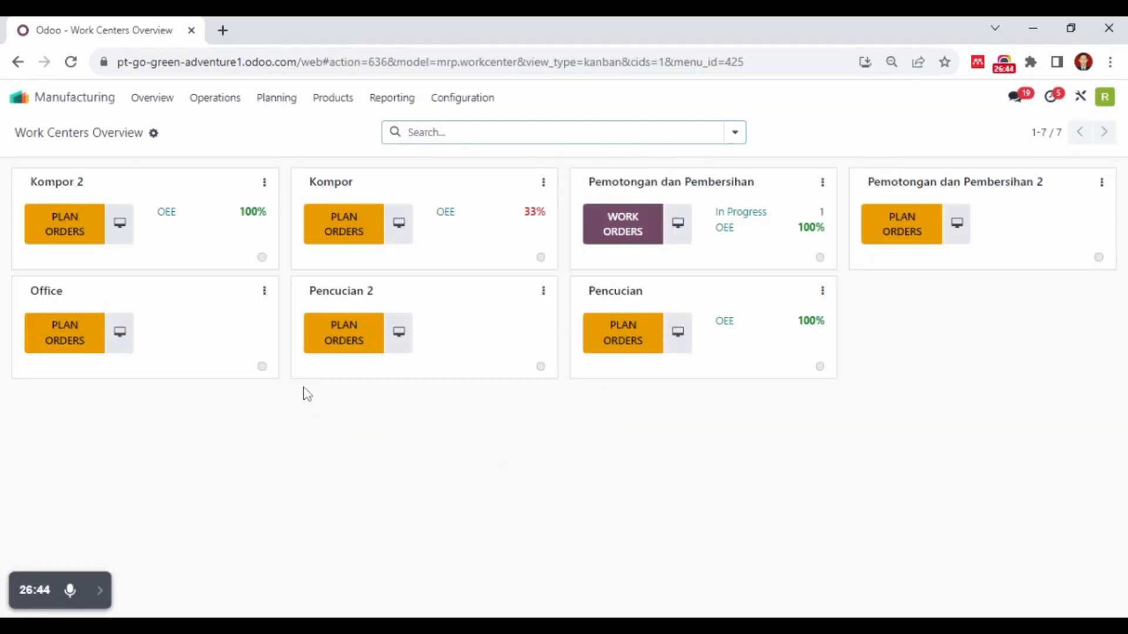
left_click(217, 98)
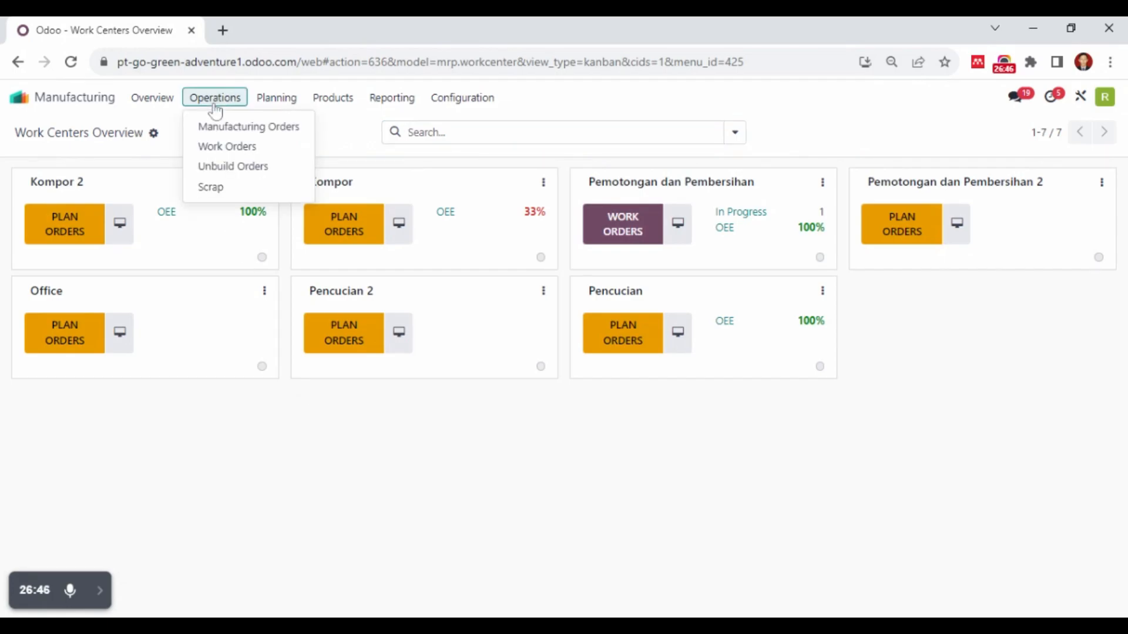
left_click(234, 129)
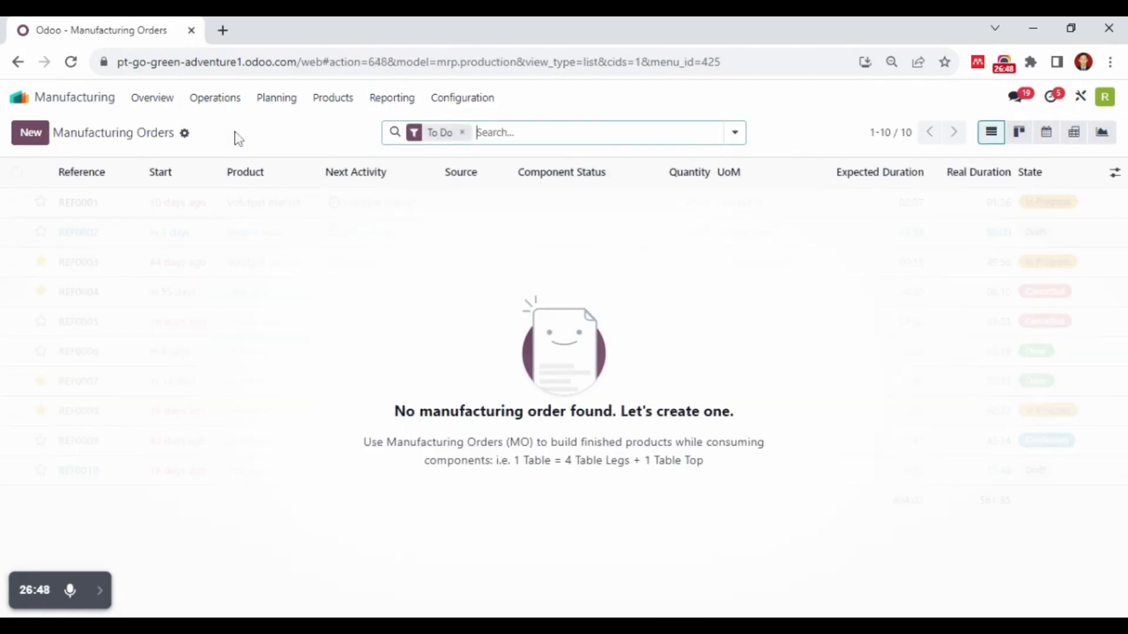
left_click(44, 139)
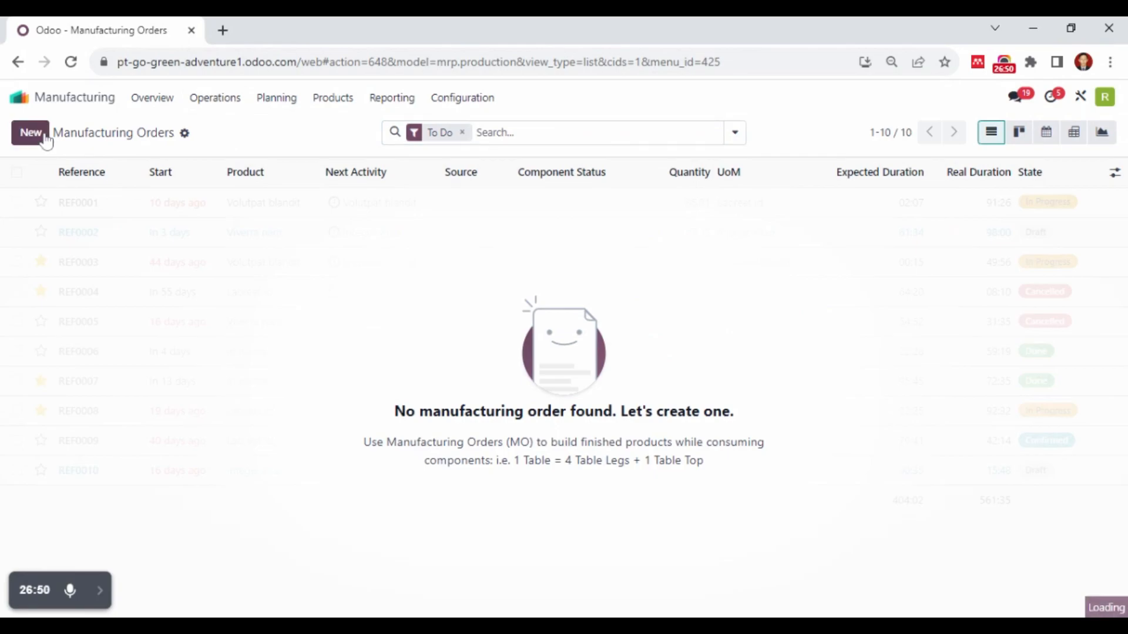
Set Keripik Pisang as the product of the new manufacturing order and confirm the order
left_click(223, 281)
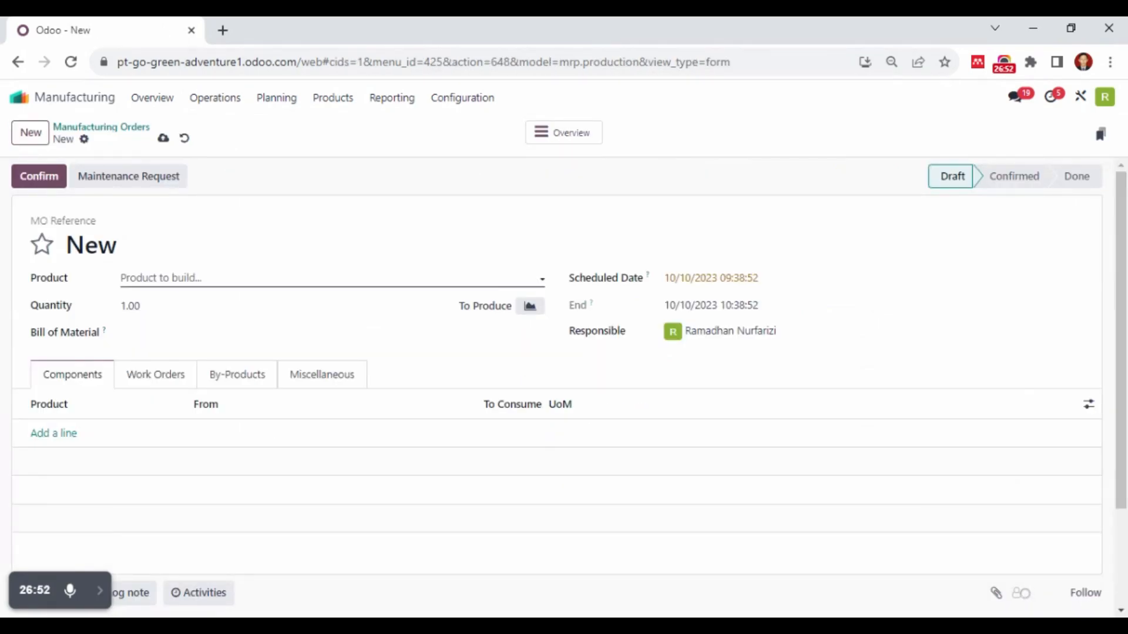
type("pi")
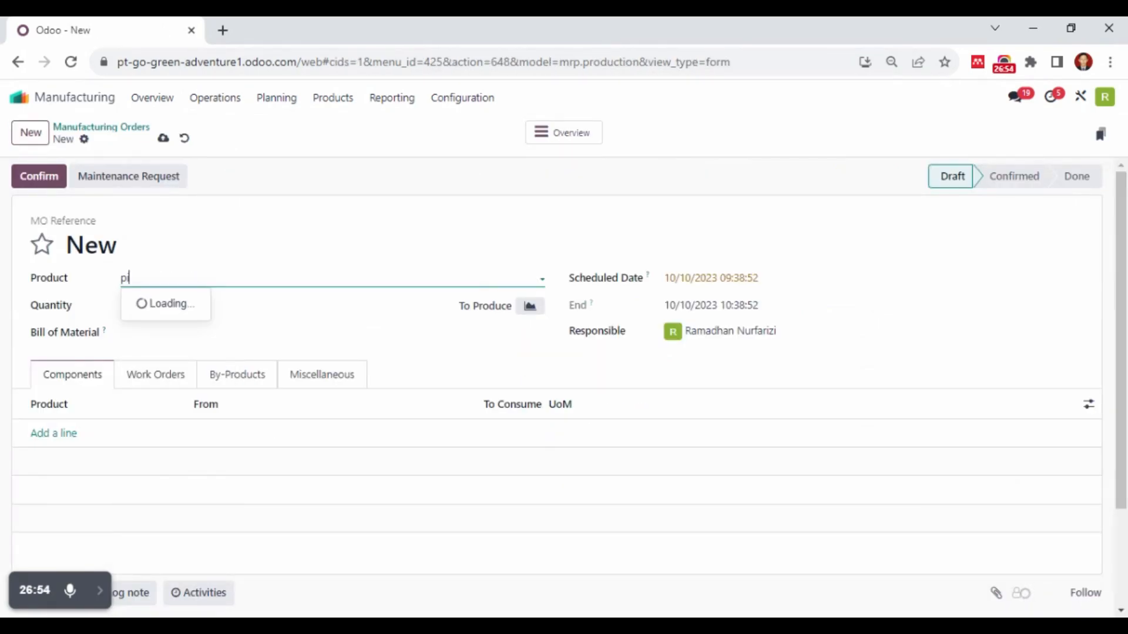
left_click(191, 326)
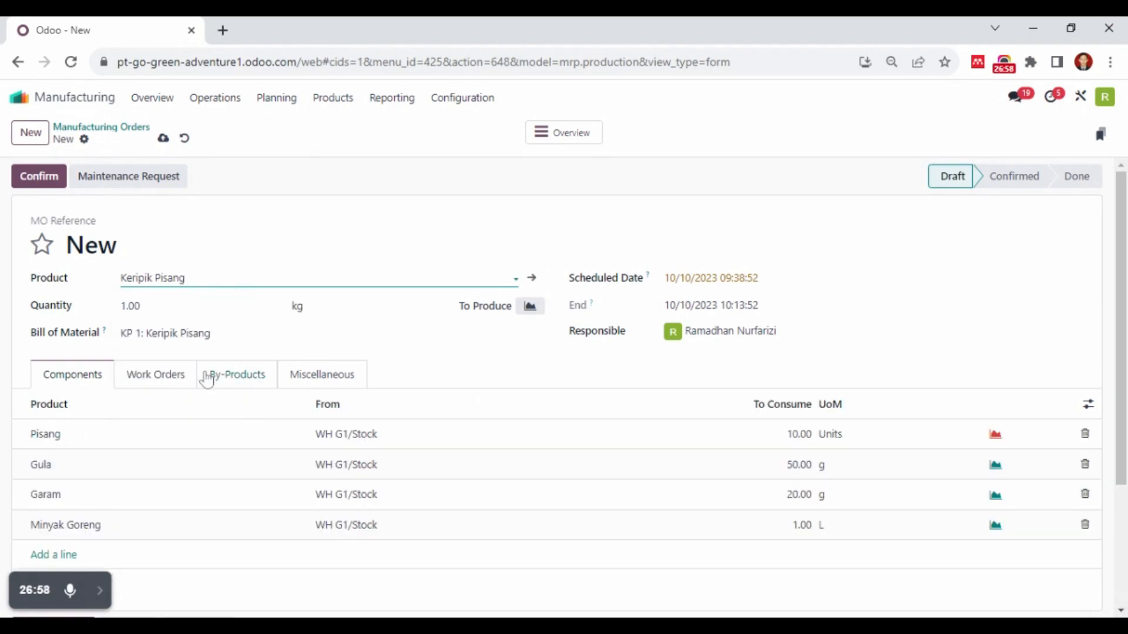
left_click(39, 176)
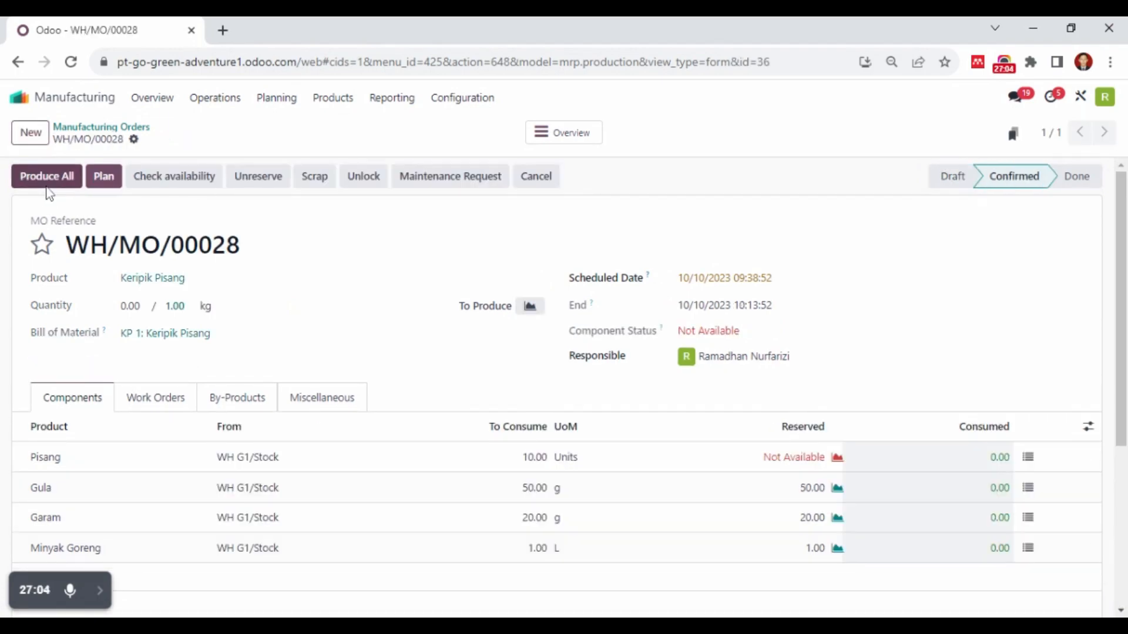
Plan the Keripik Pisang manufacturing order and produce its full quantity, finishing in its MO overview
left_click(112, 183)
left_click(59, 180)
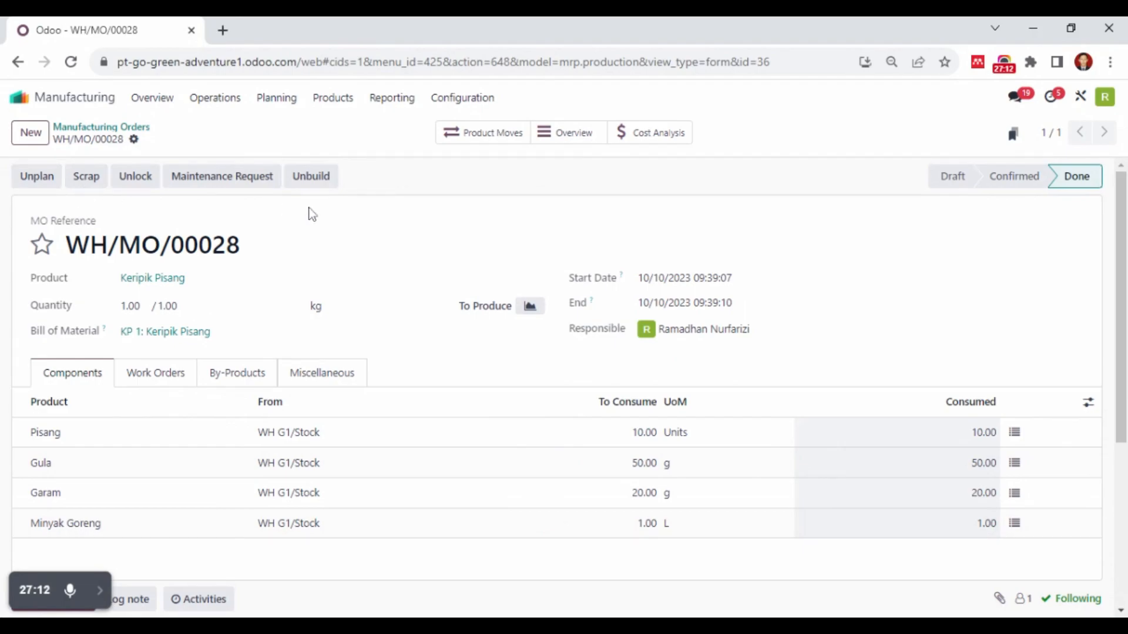
left_click(551, 144)
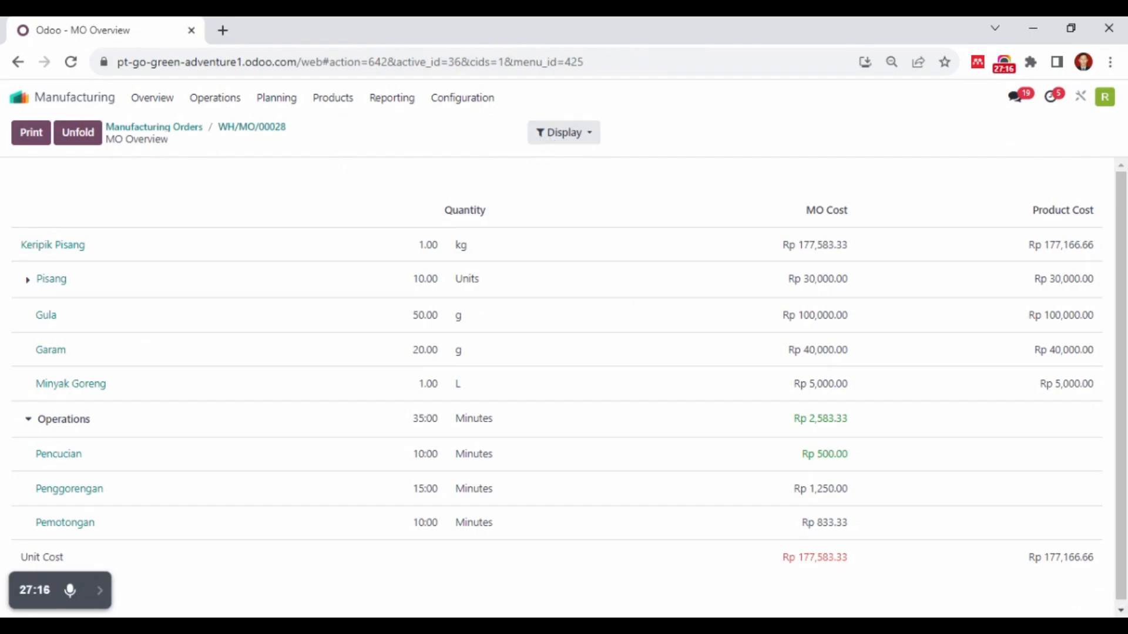
Remove the To Do filter from the Manufacturing Orders list and open the Keripik Pisang order WH/MO/00028
left_click(154, 127)
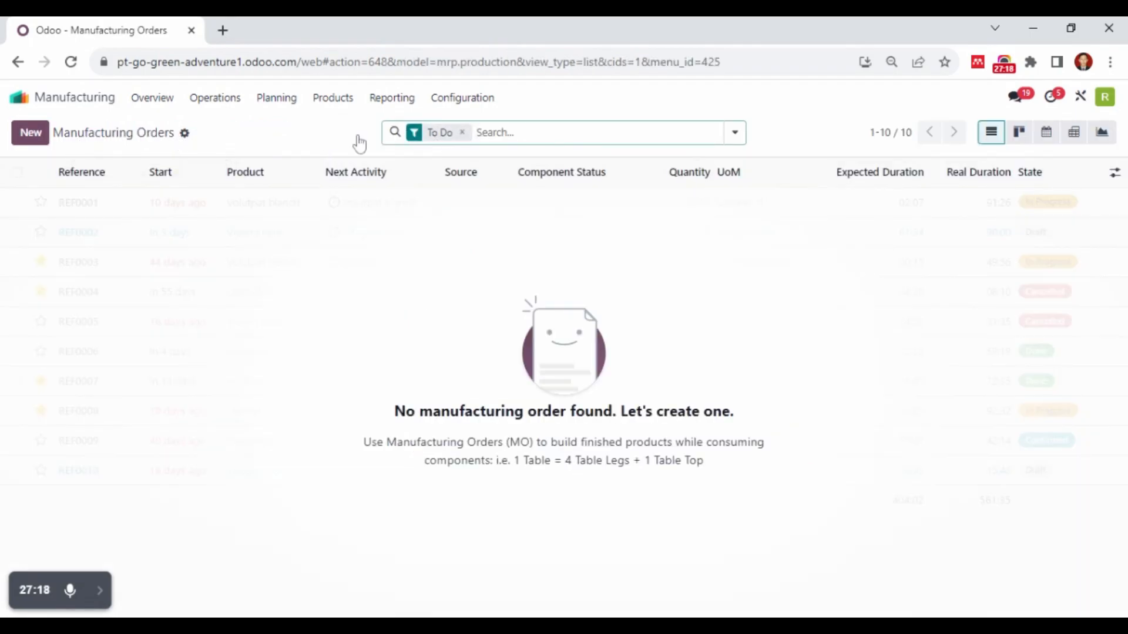
left_click(214, 101)
left_click(230, 134)
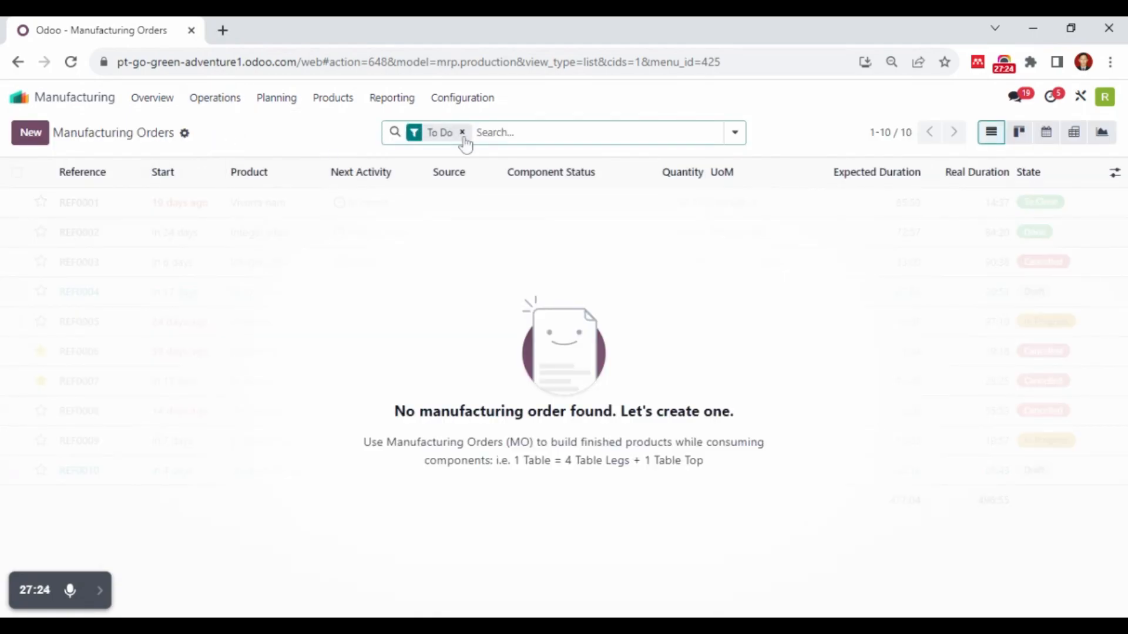
left_click(463, 134)
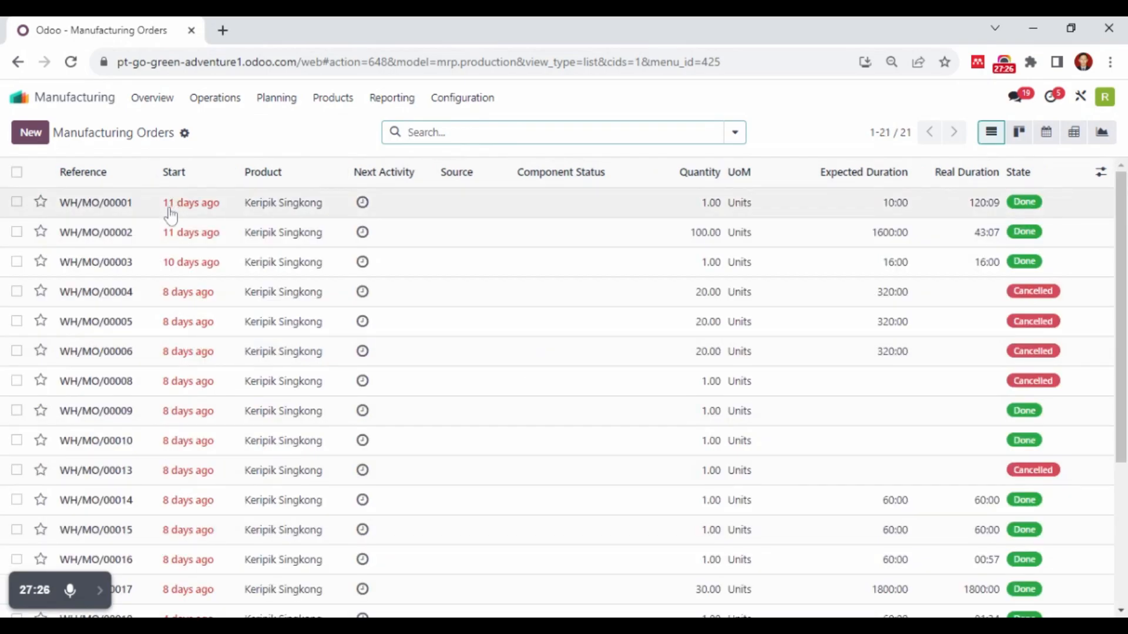
scroll(234, 428, "down", 4)
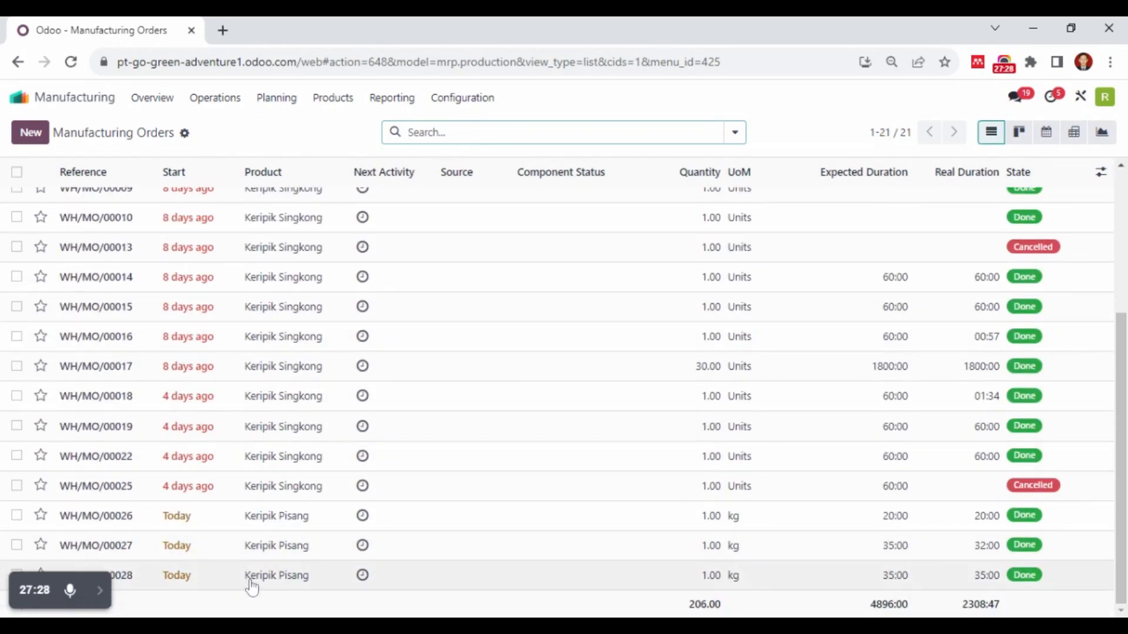
left_click(253, 583)
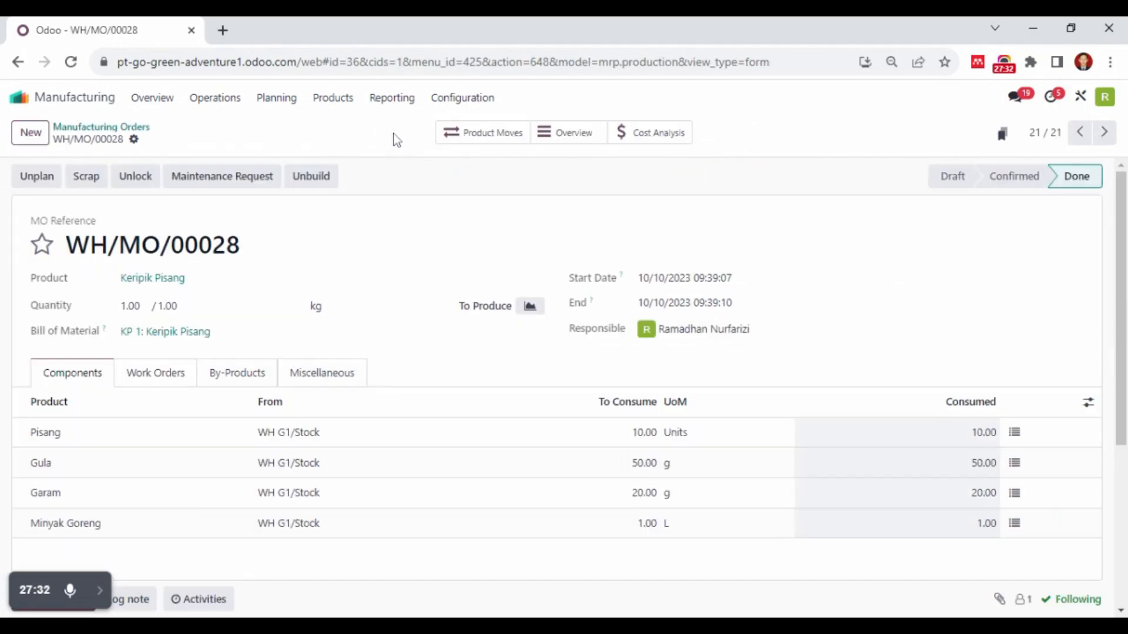
Examine the product moves of WH/MO/00028 and open the manufacturing order from the Pisang move
left_click(493, 135)
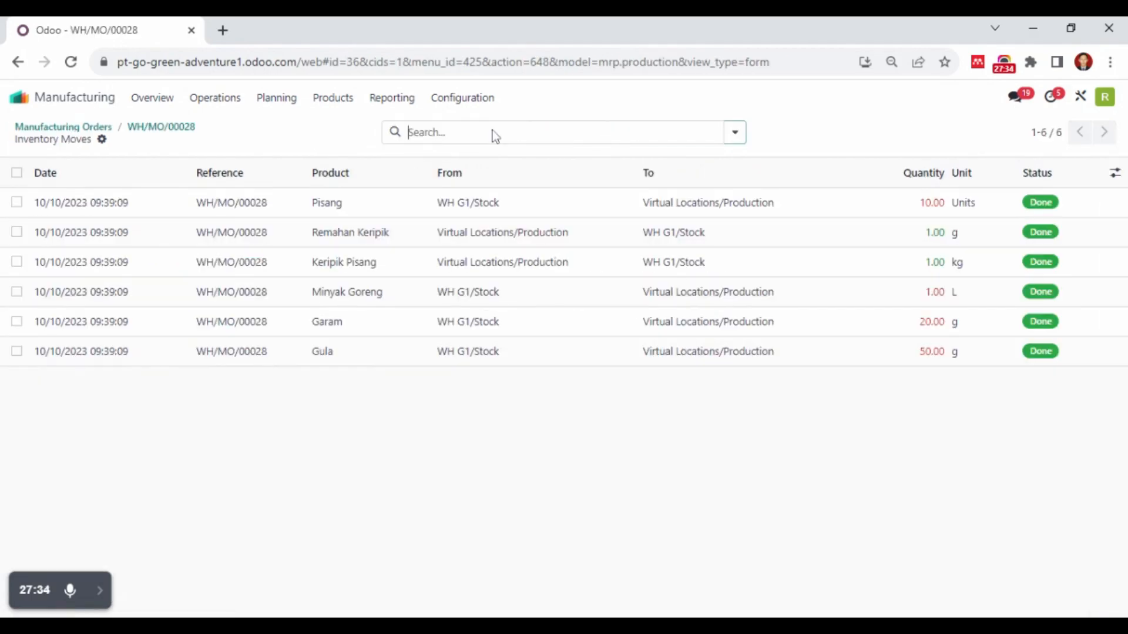
left_click(492, 210)
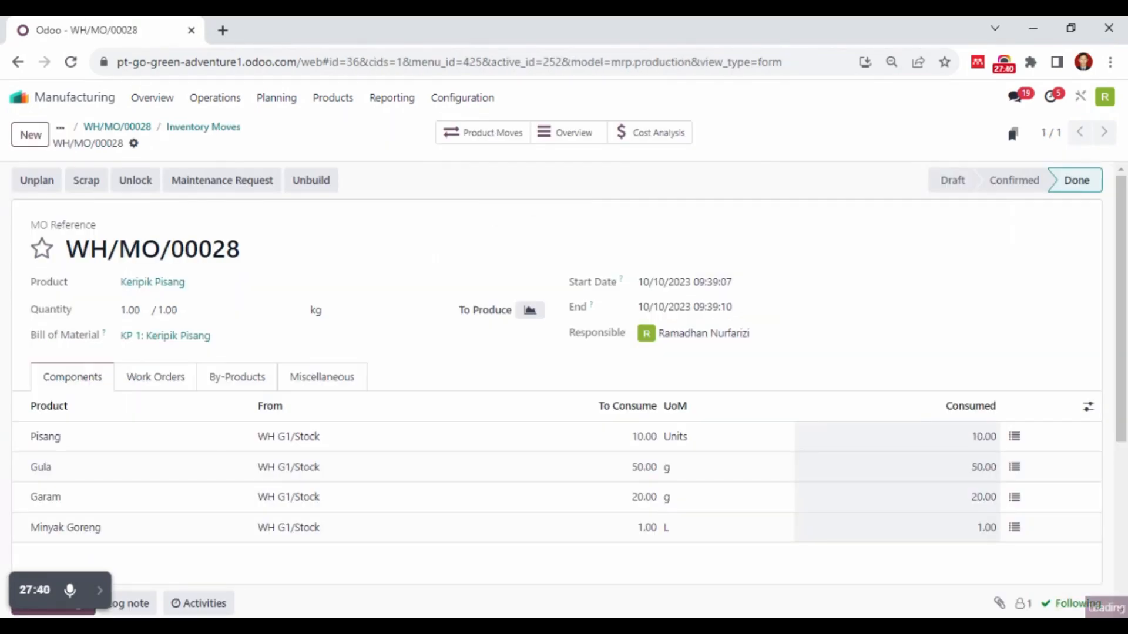
Switch to the Quality app and review the list of quality control points
left_click(101, 102)
left_click(410, 435)
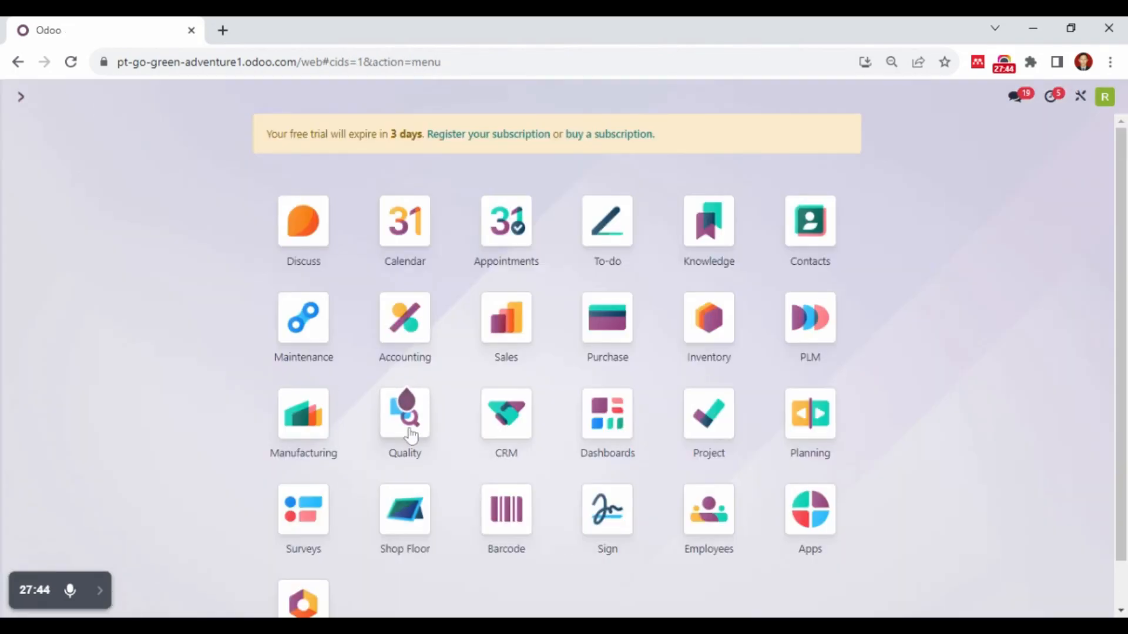
left_click(186, 100)
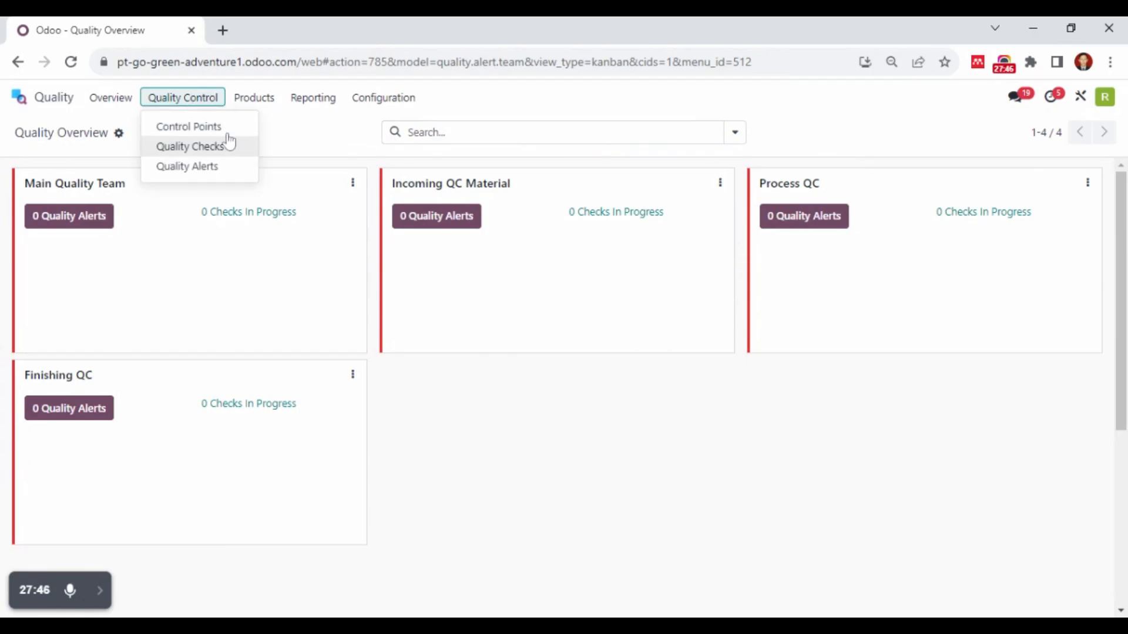
left_click(221, 129)
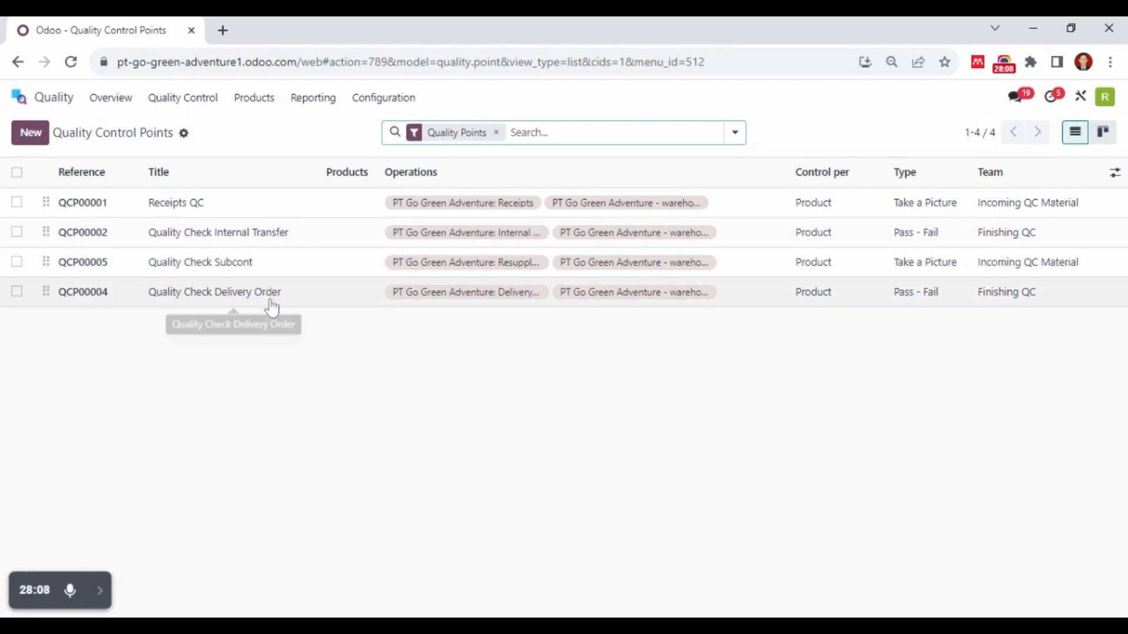
Examine the Quality Checks report chart by status and return to the Quality Overview
left_click(110, 100)
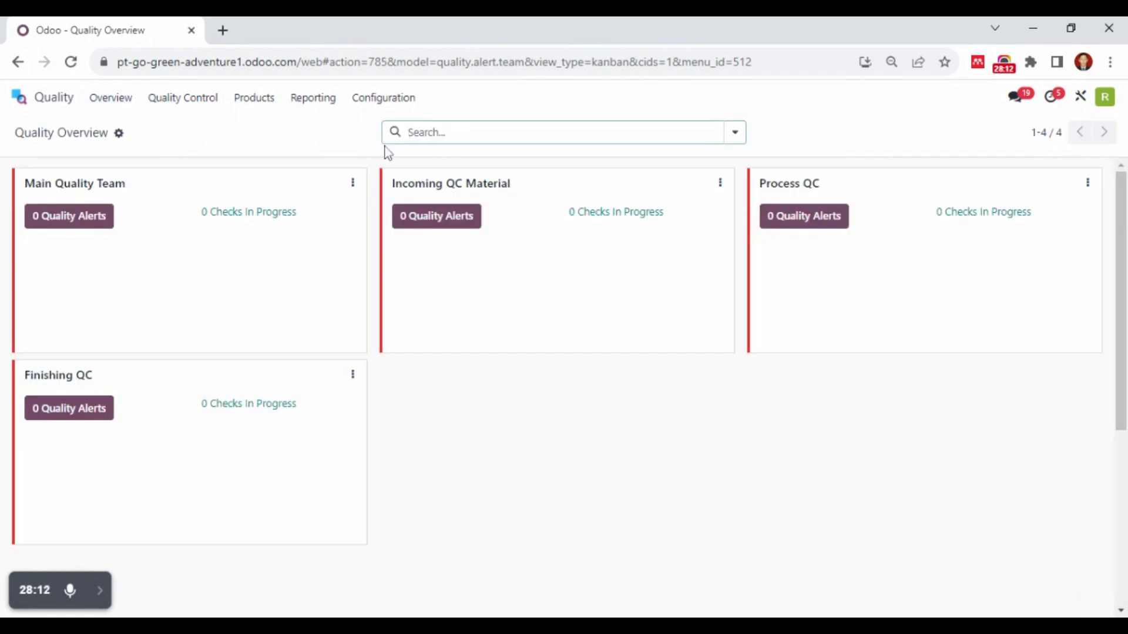
left_click(312, 99)
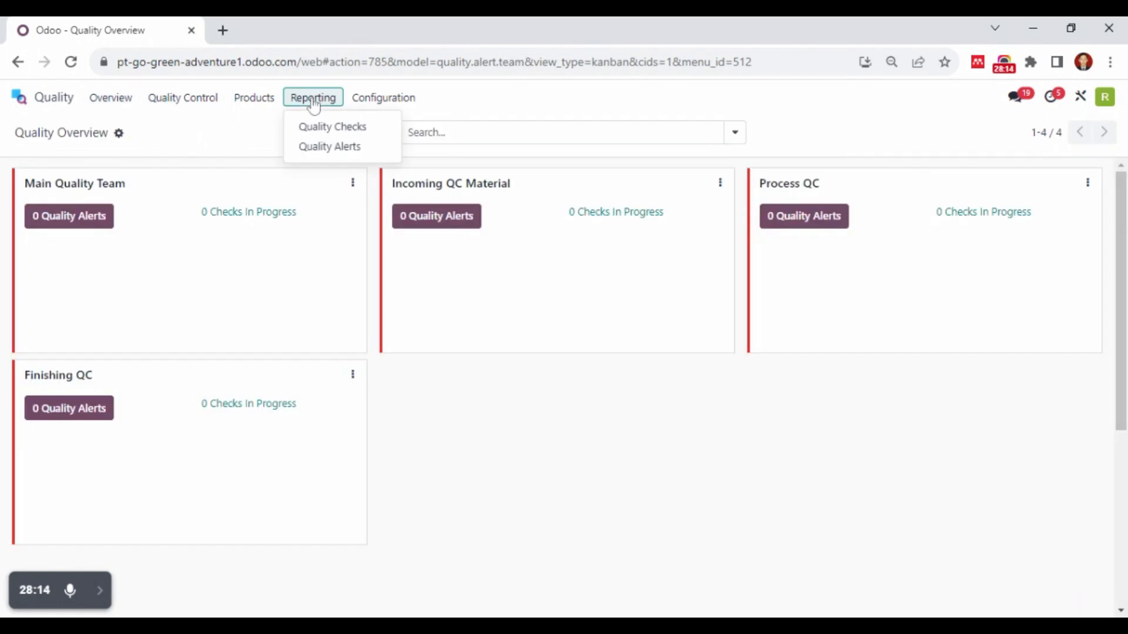
left_click(326, 128)
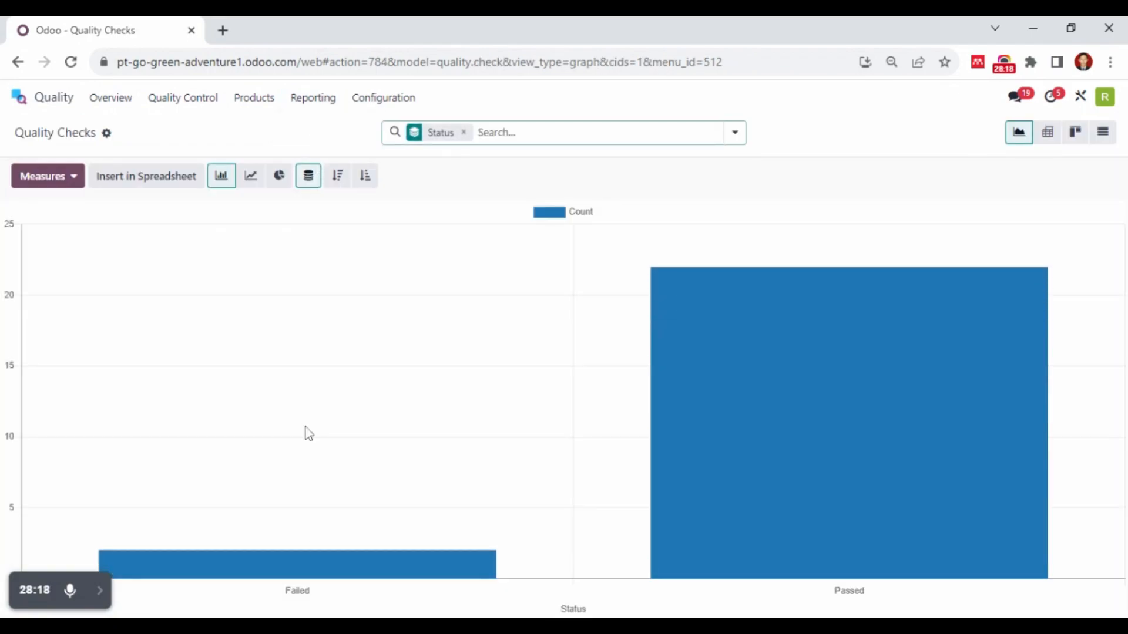
mouse_move(837, 386)
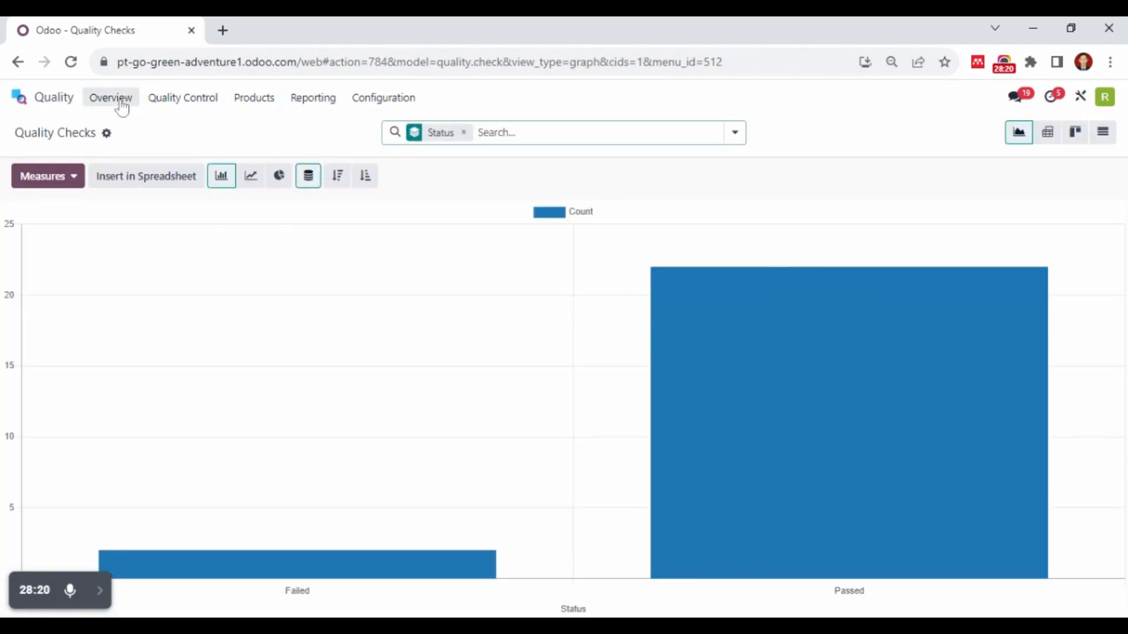
left_click(119, 107)
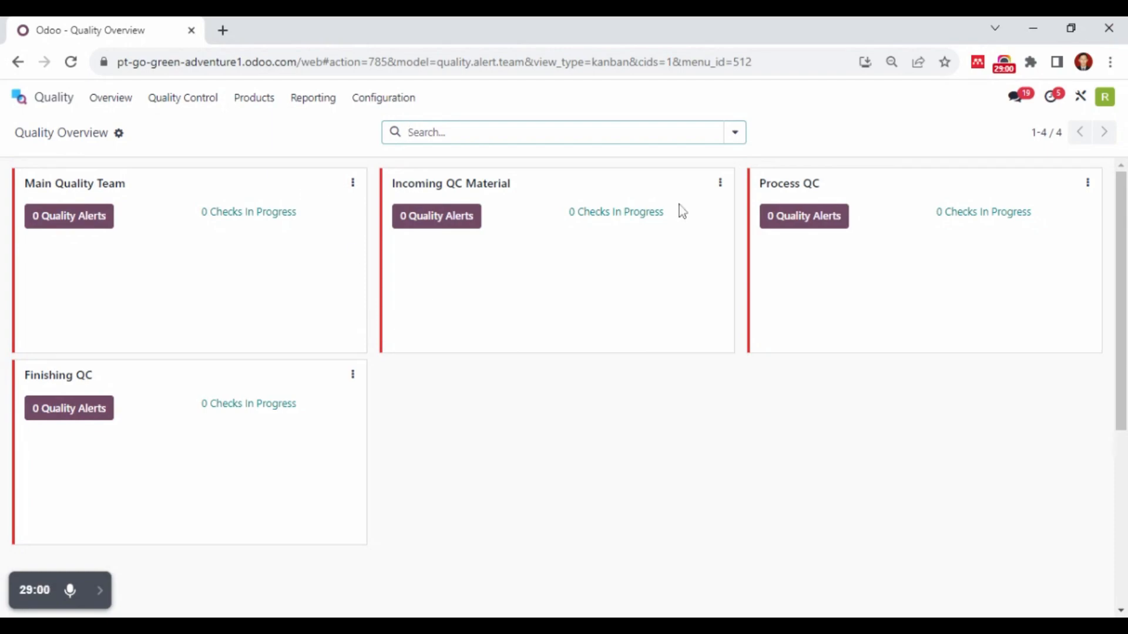
left_click(1004, 70)
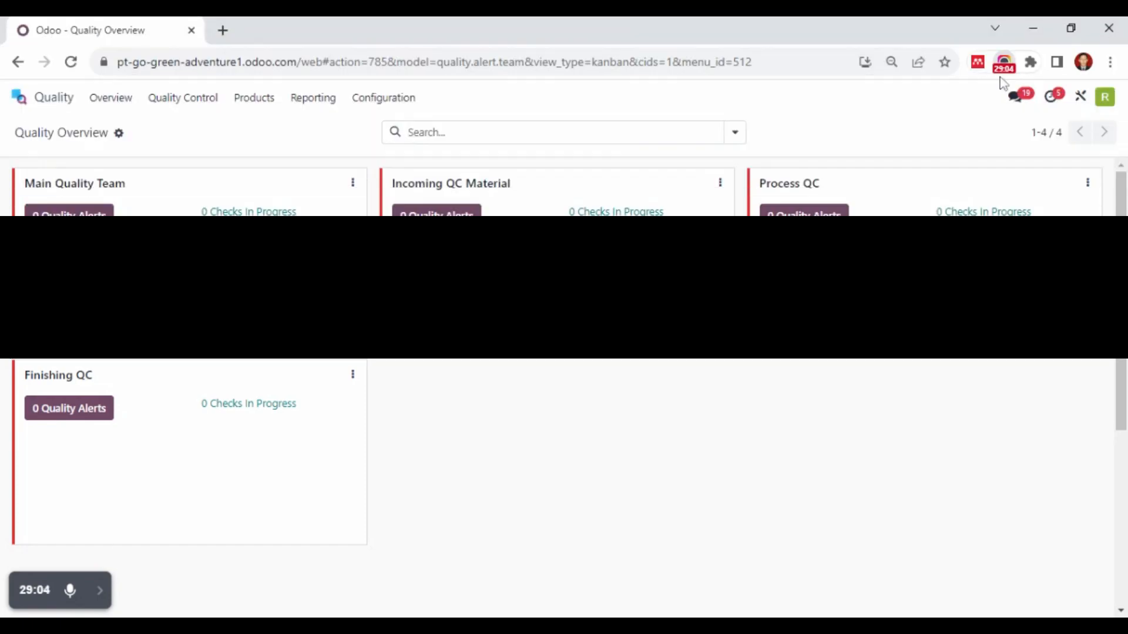